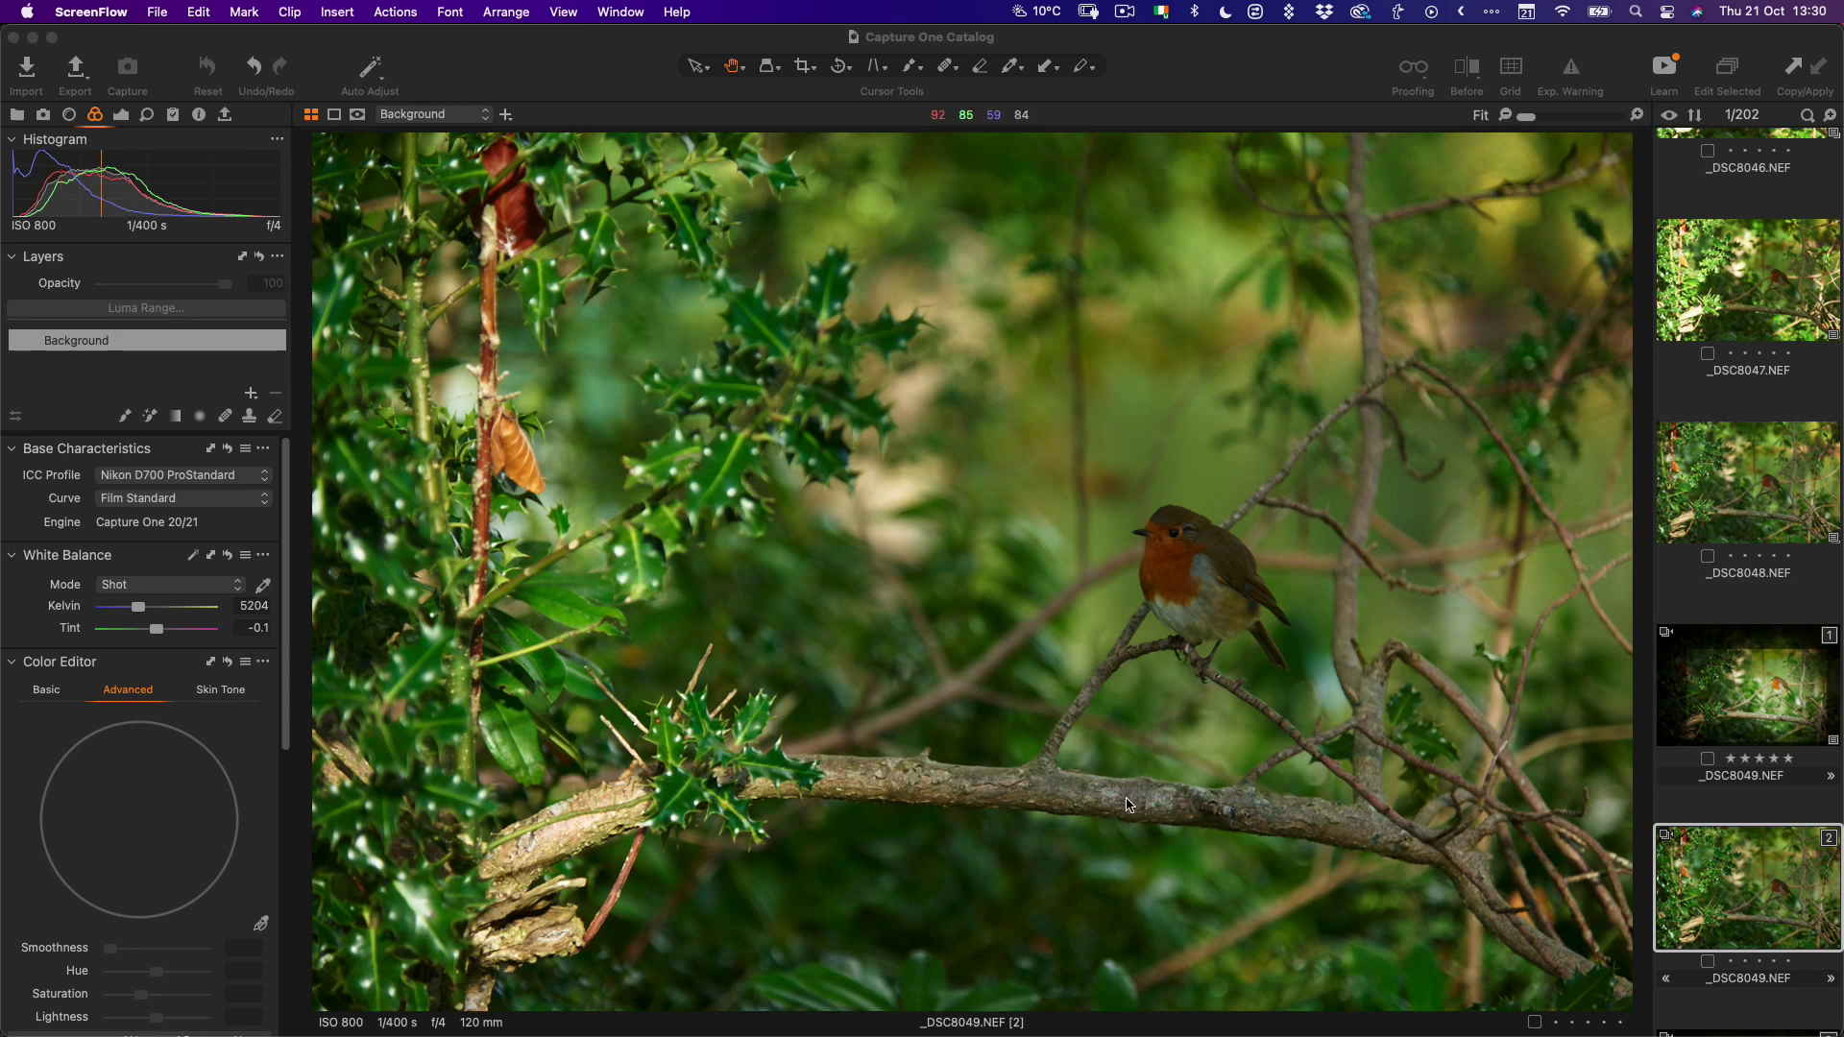
- Raise the robin photo's exposure to about 2.07 and set HDR Highlight to -80
left_click(120, 114)
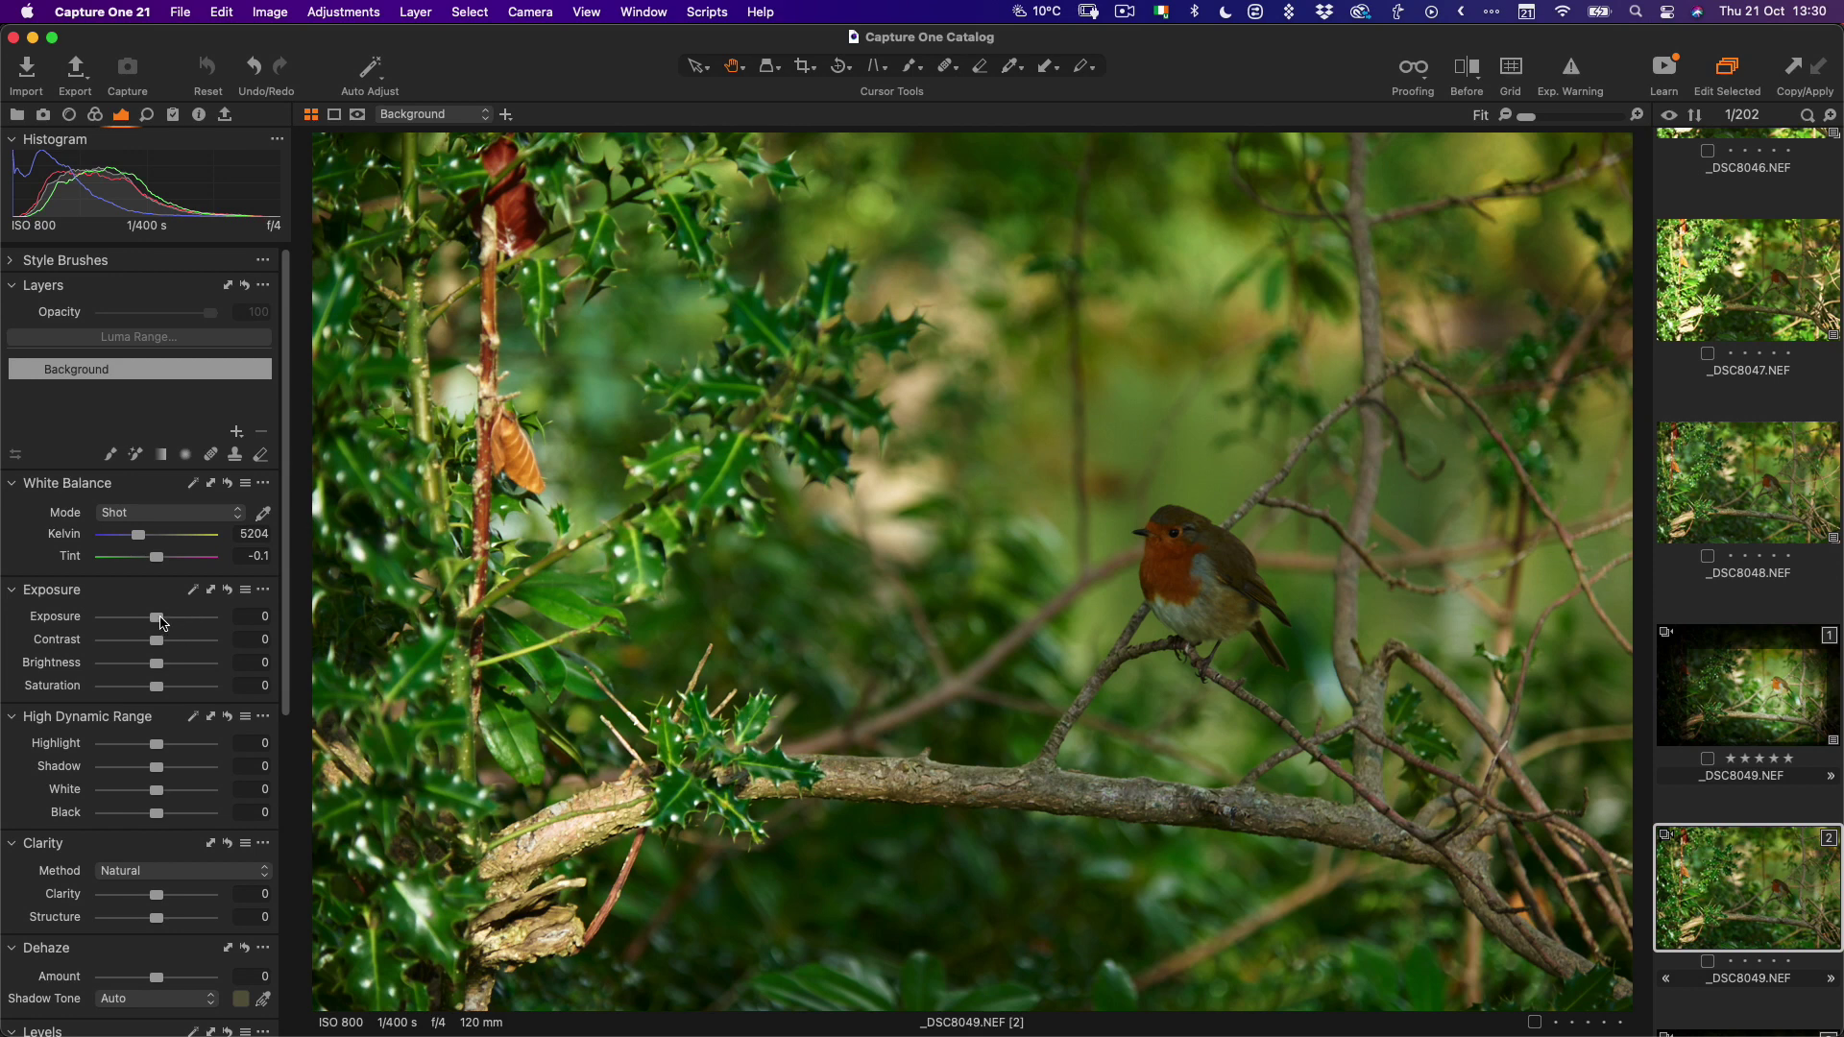
left_click_drag(159, 621, 180, 625)
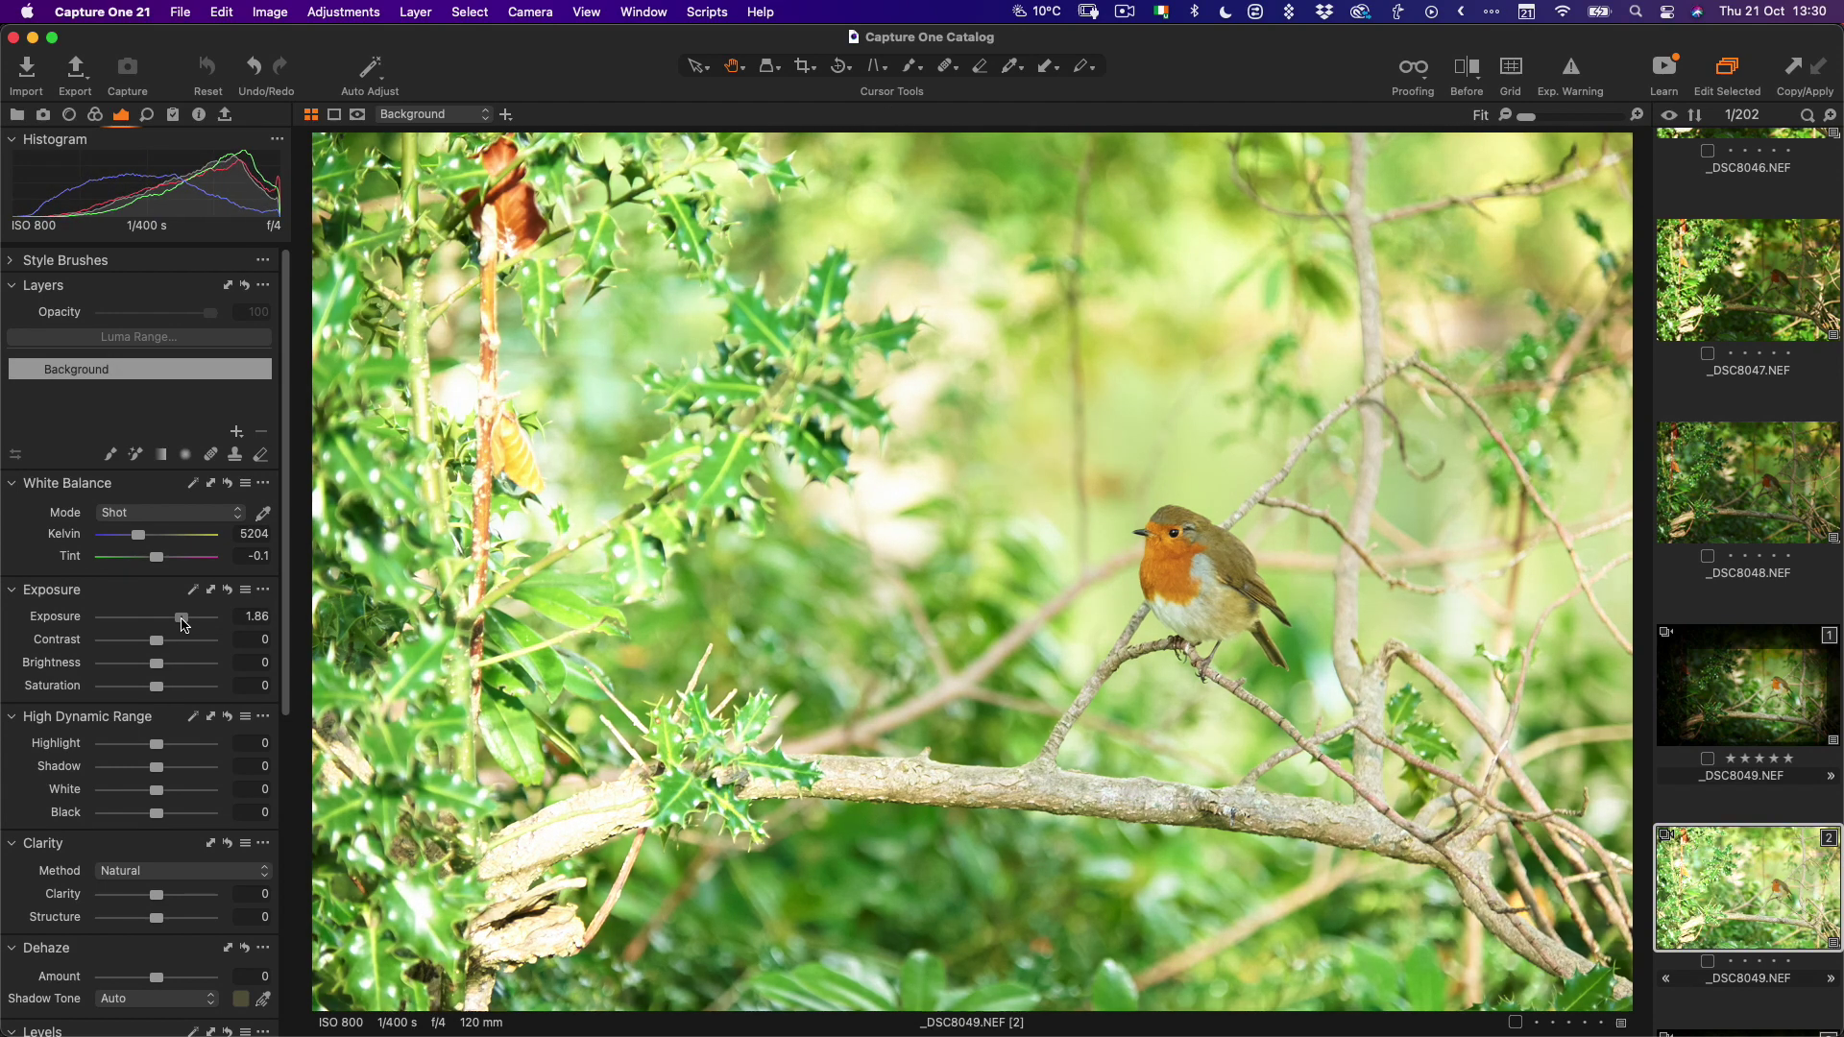
left_click_drag(181, 625, 180, 626)
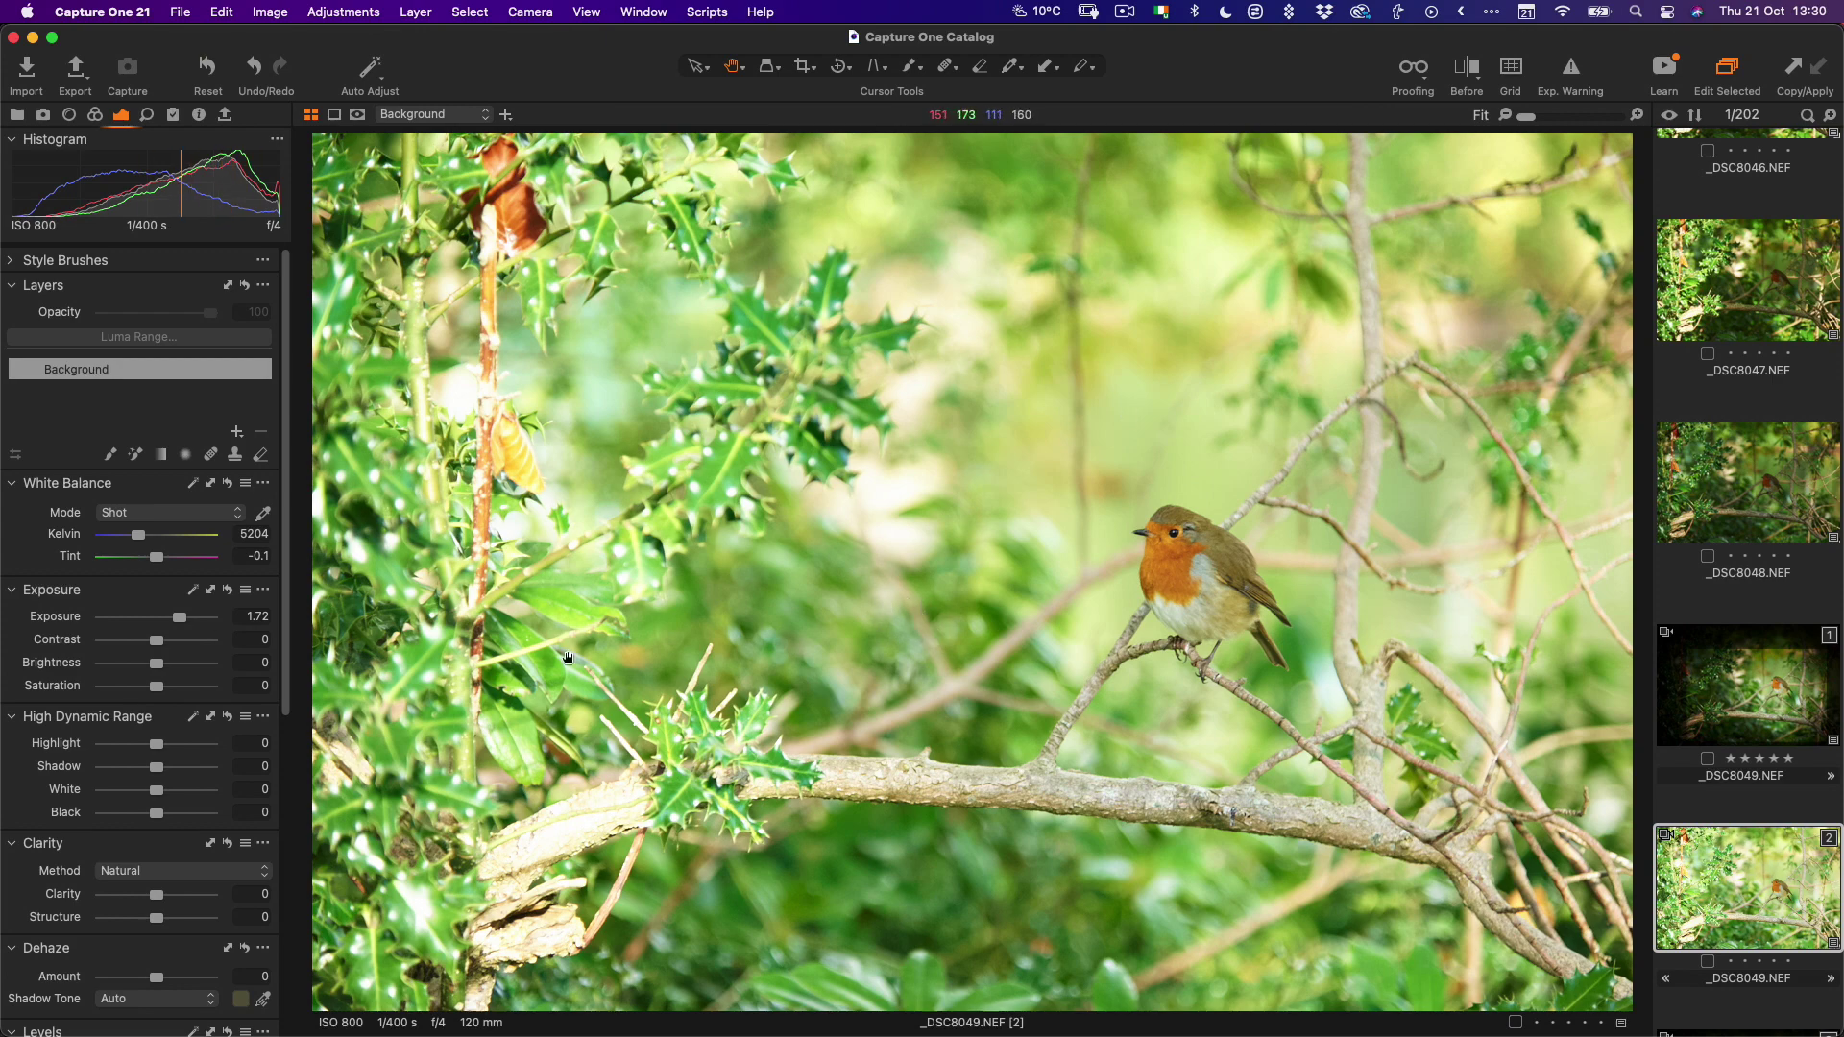
left_click_drag(155, 744, 111, 745)
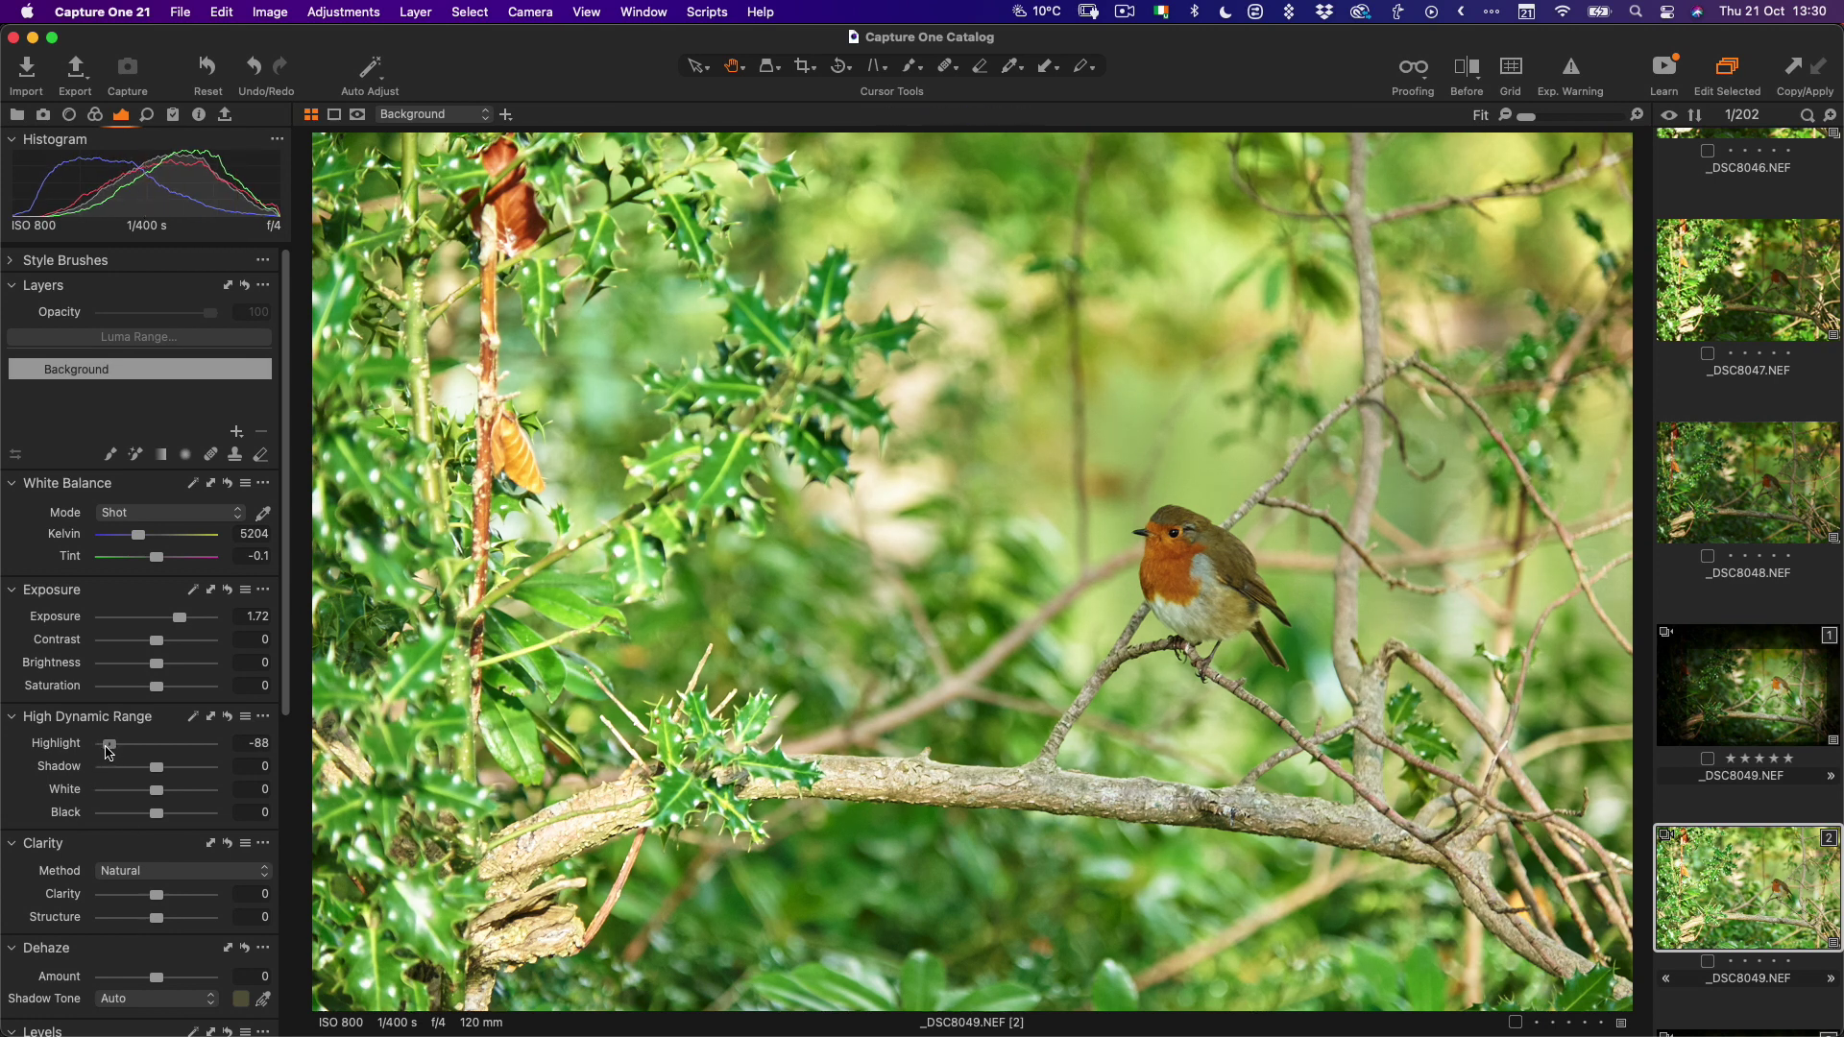
left_click_drag(108, 753, 114, 751)
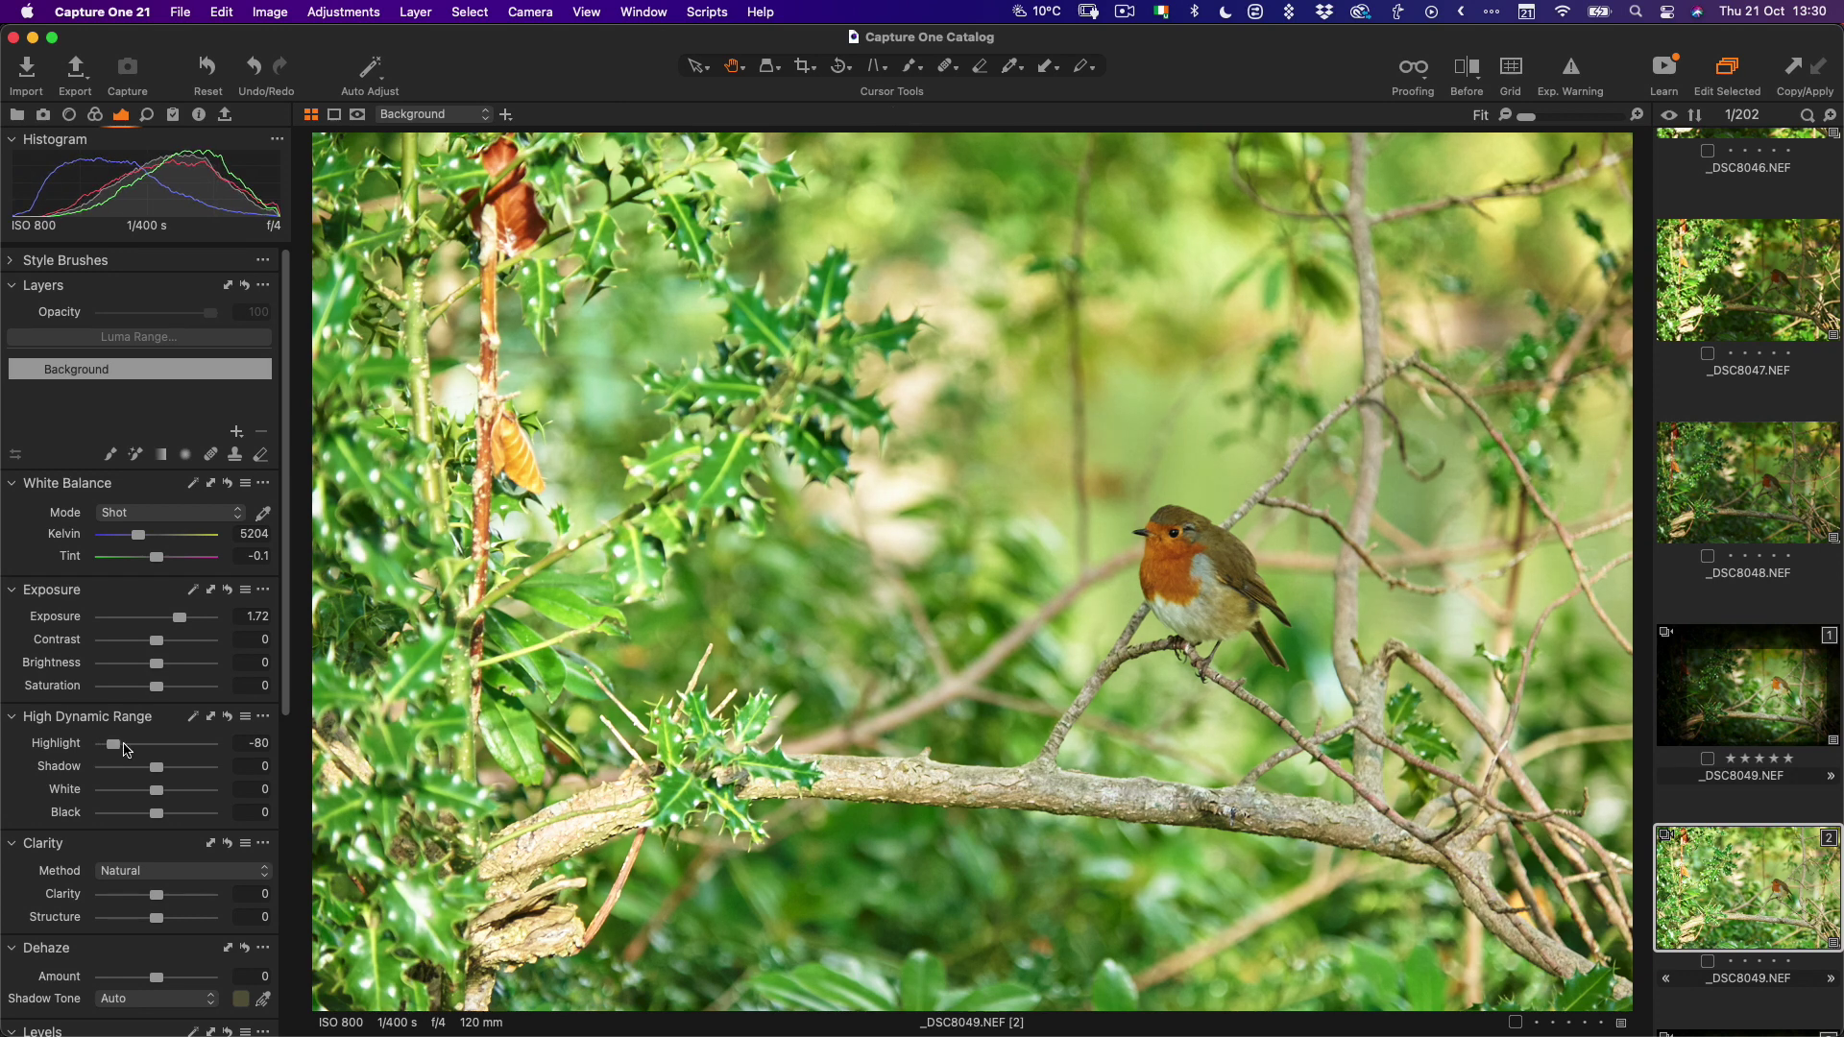
left_click_drag(180, 619, 186, 621)
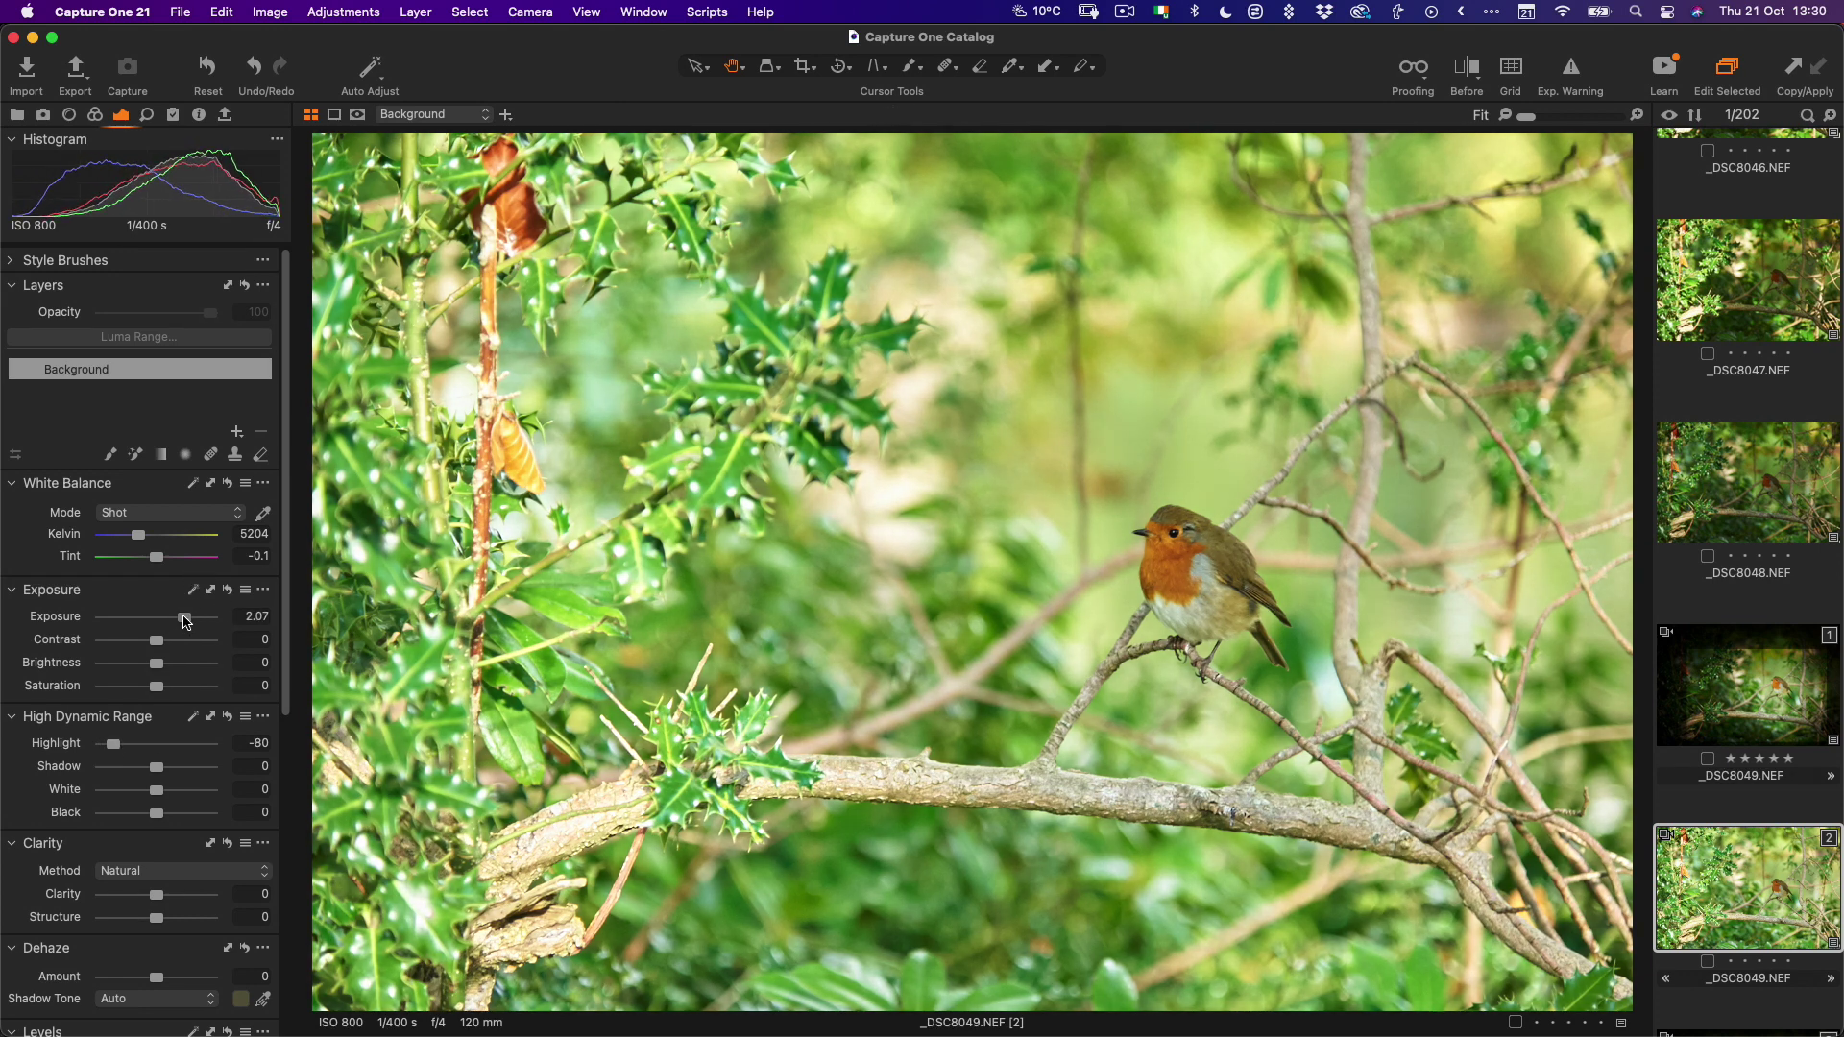
- Draw a radial gradient mask centred on the robin and start darkening its surroundings
left_click(187, 456)
left_click_drag(1207, 579, 1364, 742)
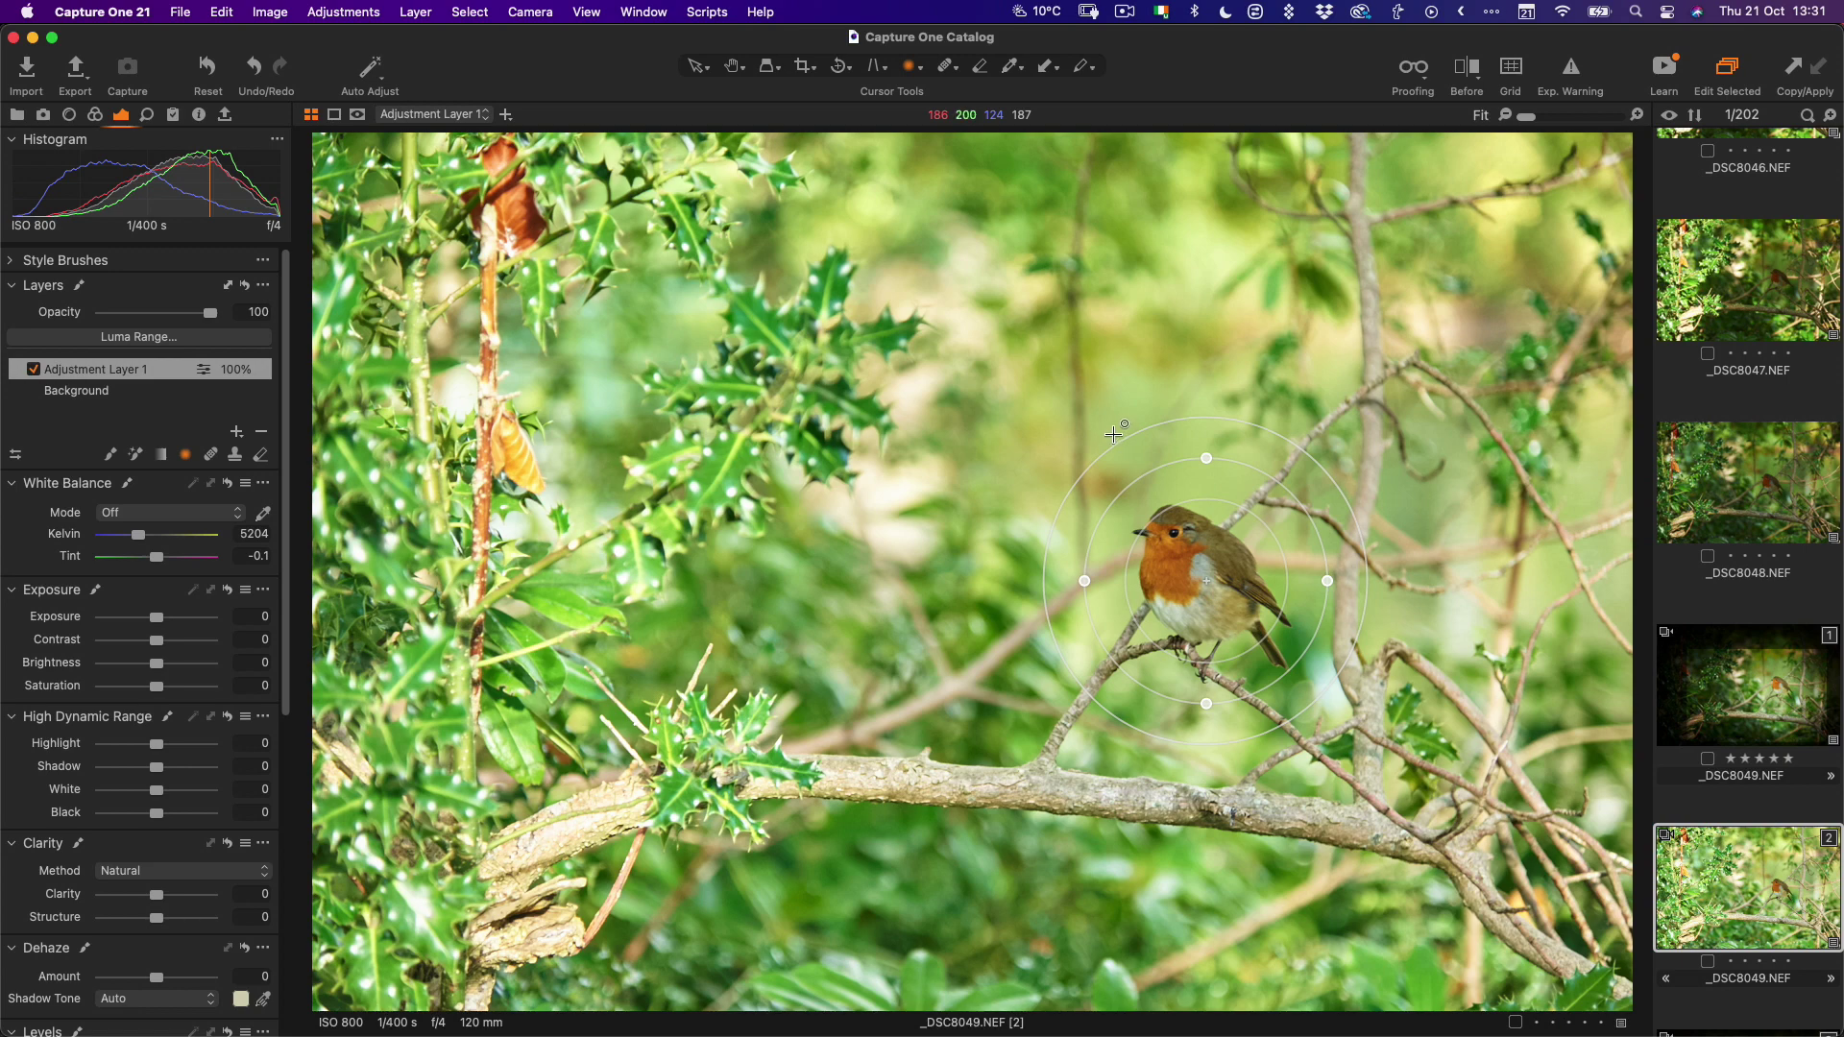
left_click_drag(156, 618, 140, 622)
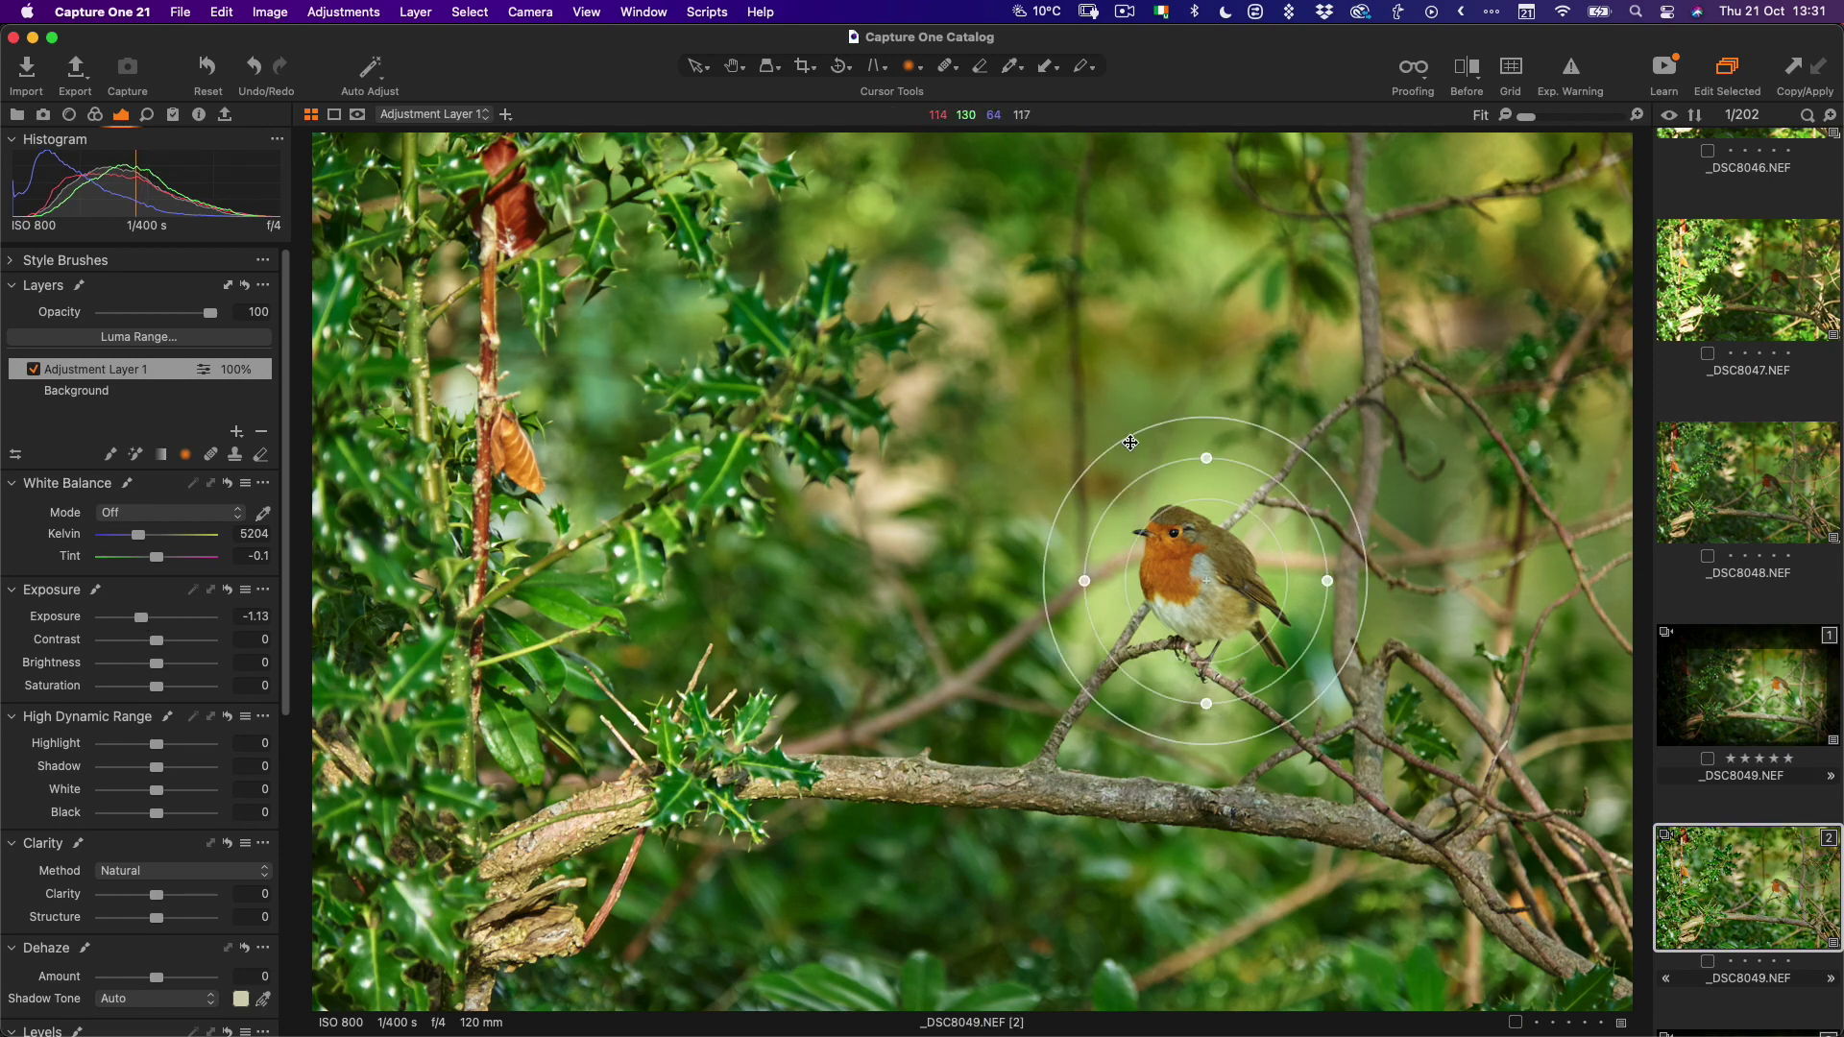
- Widen the mask's outer ring, tighten the inner circle, and set layer exposure to -1.6
left_click_drag(1127, 445, 668, 258)
left_click_drag(1292, 541, 1257, 551)
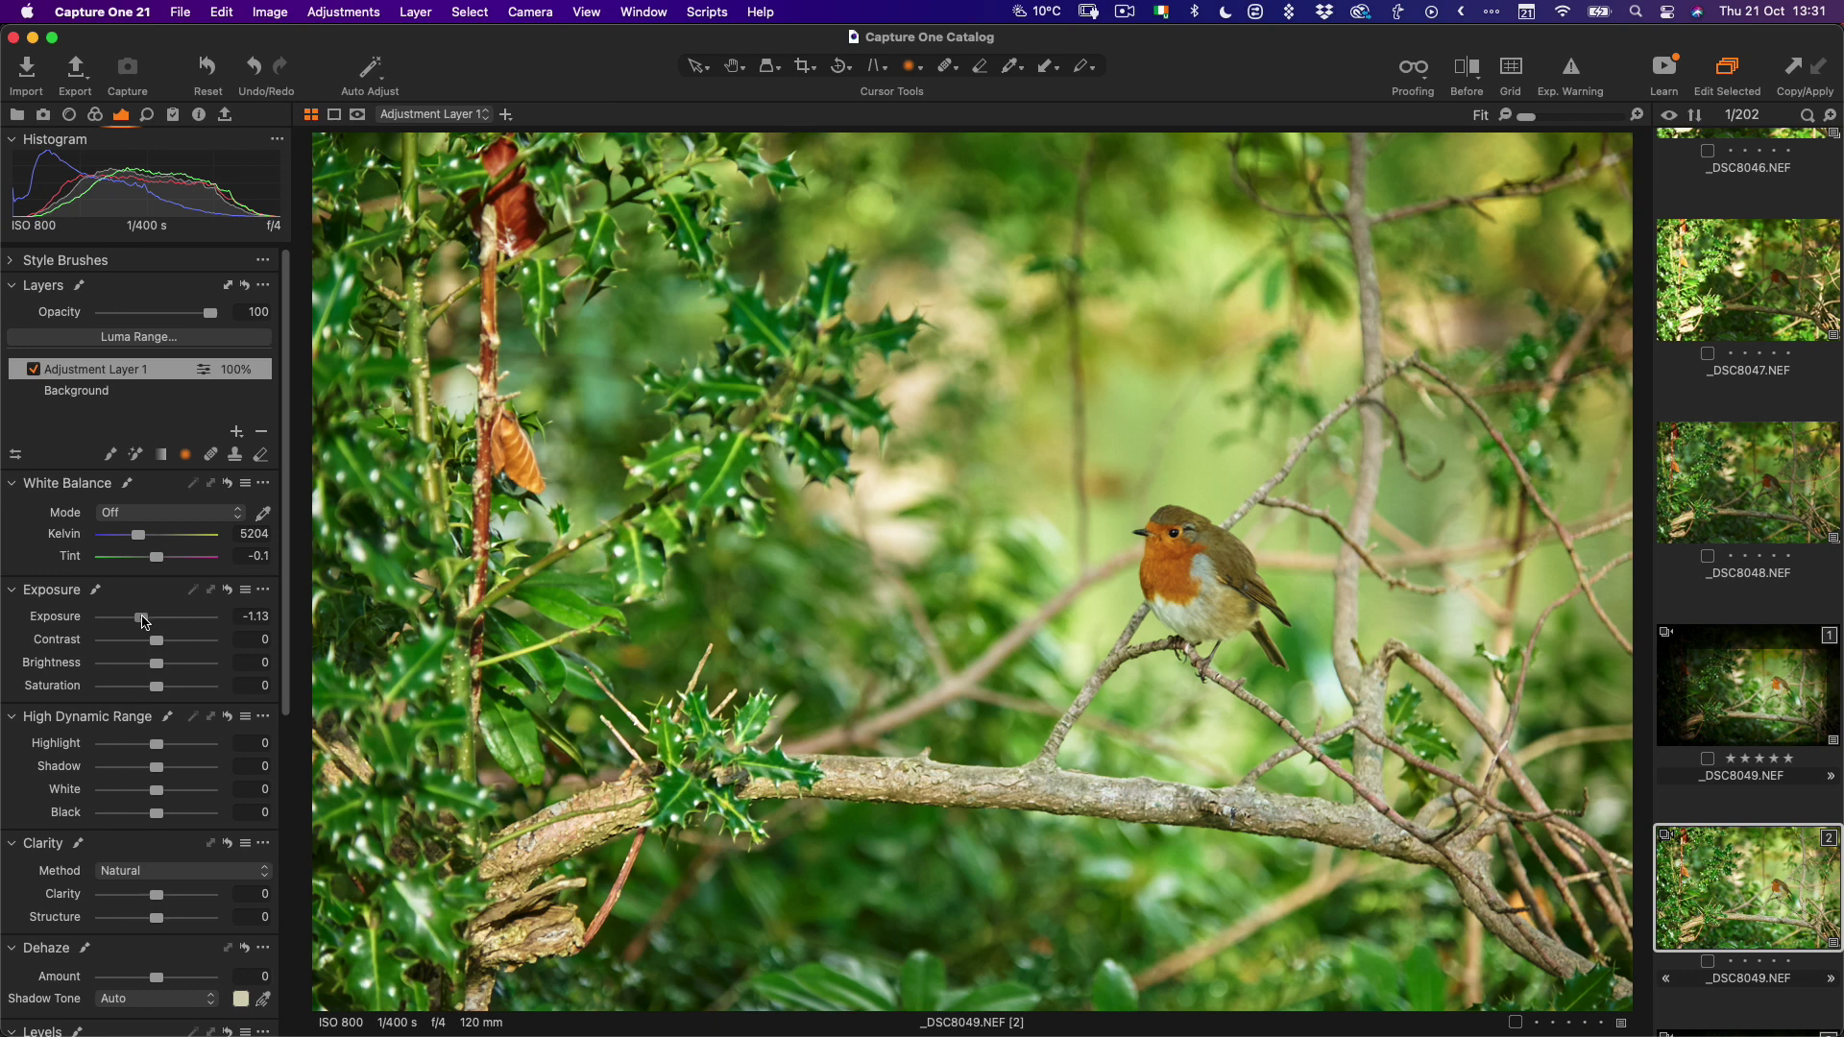
left_click_drag(142, 622, 137, 620)
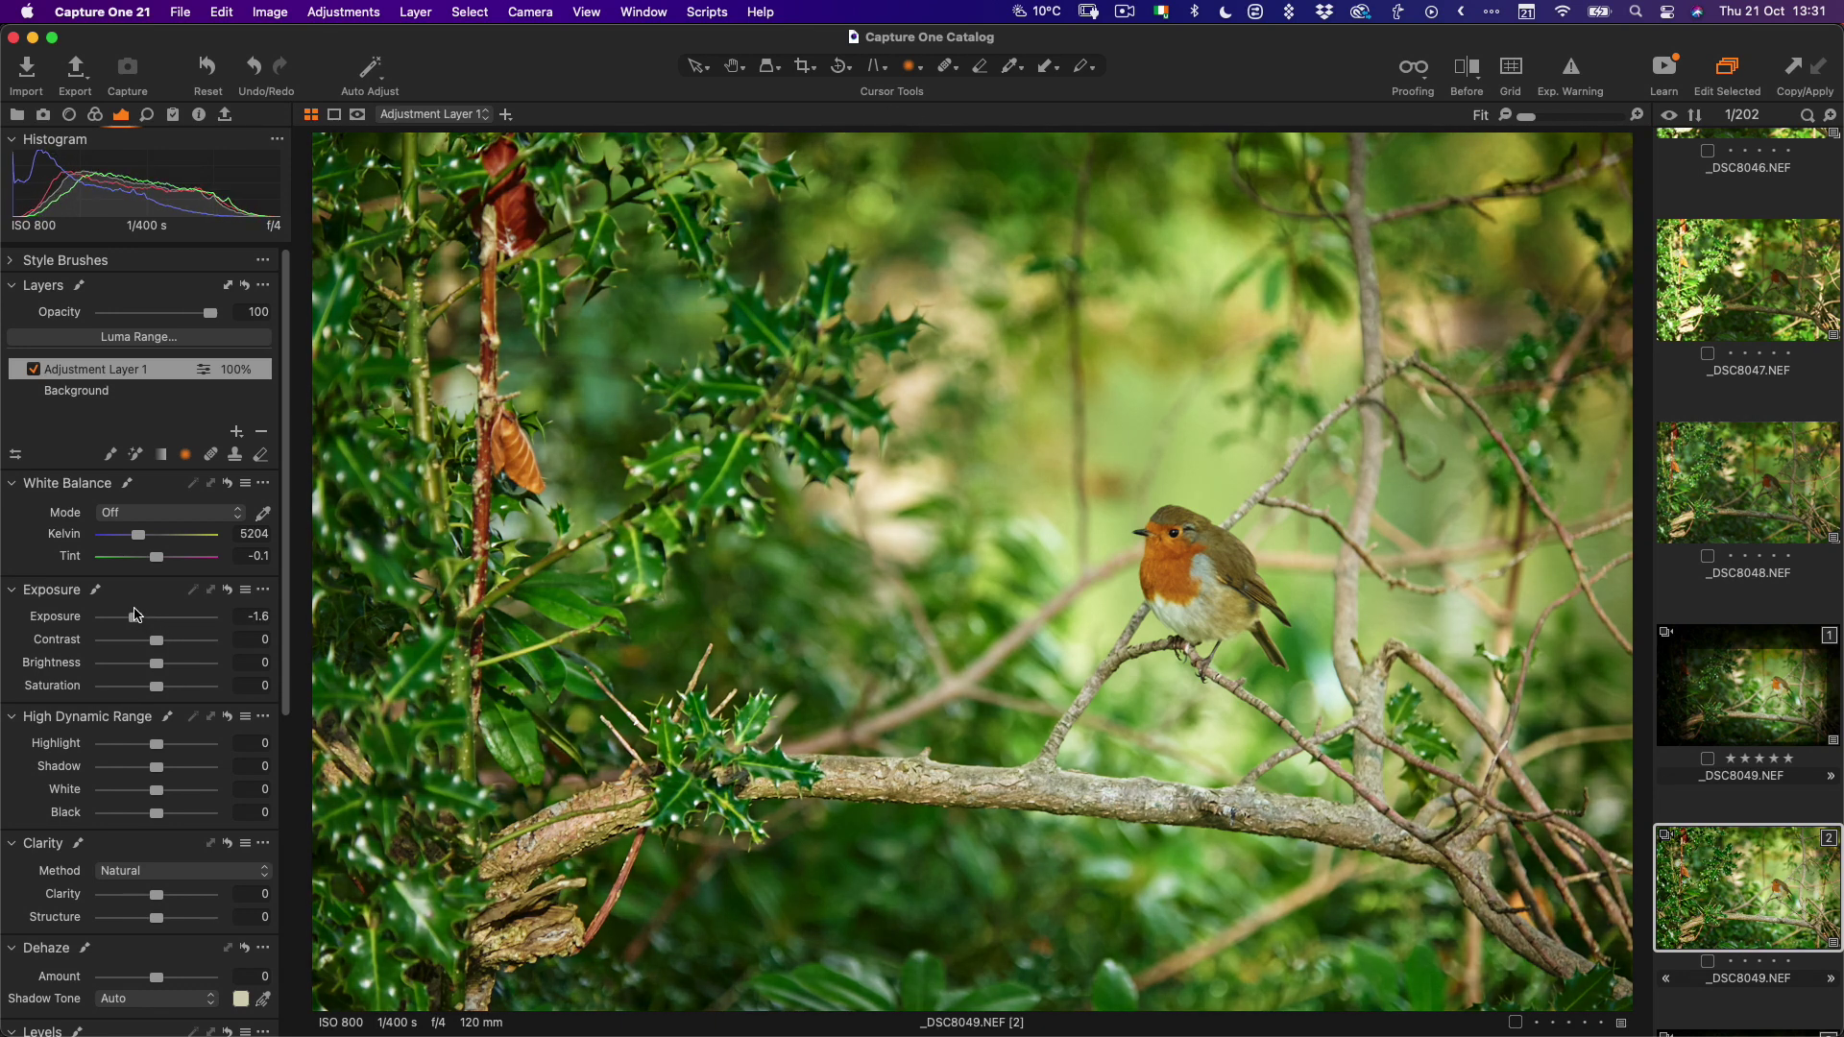
key("y")
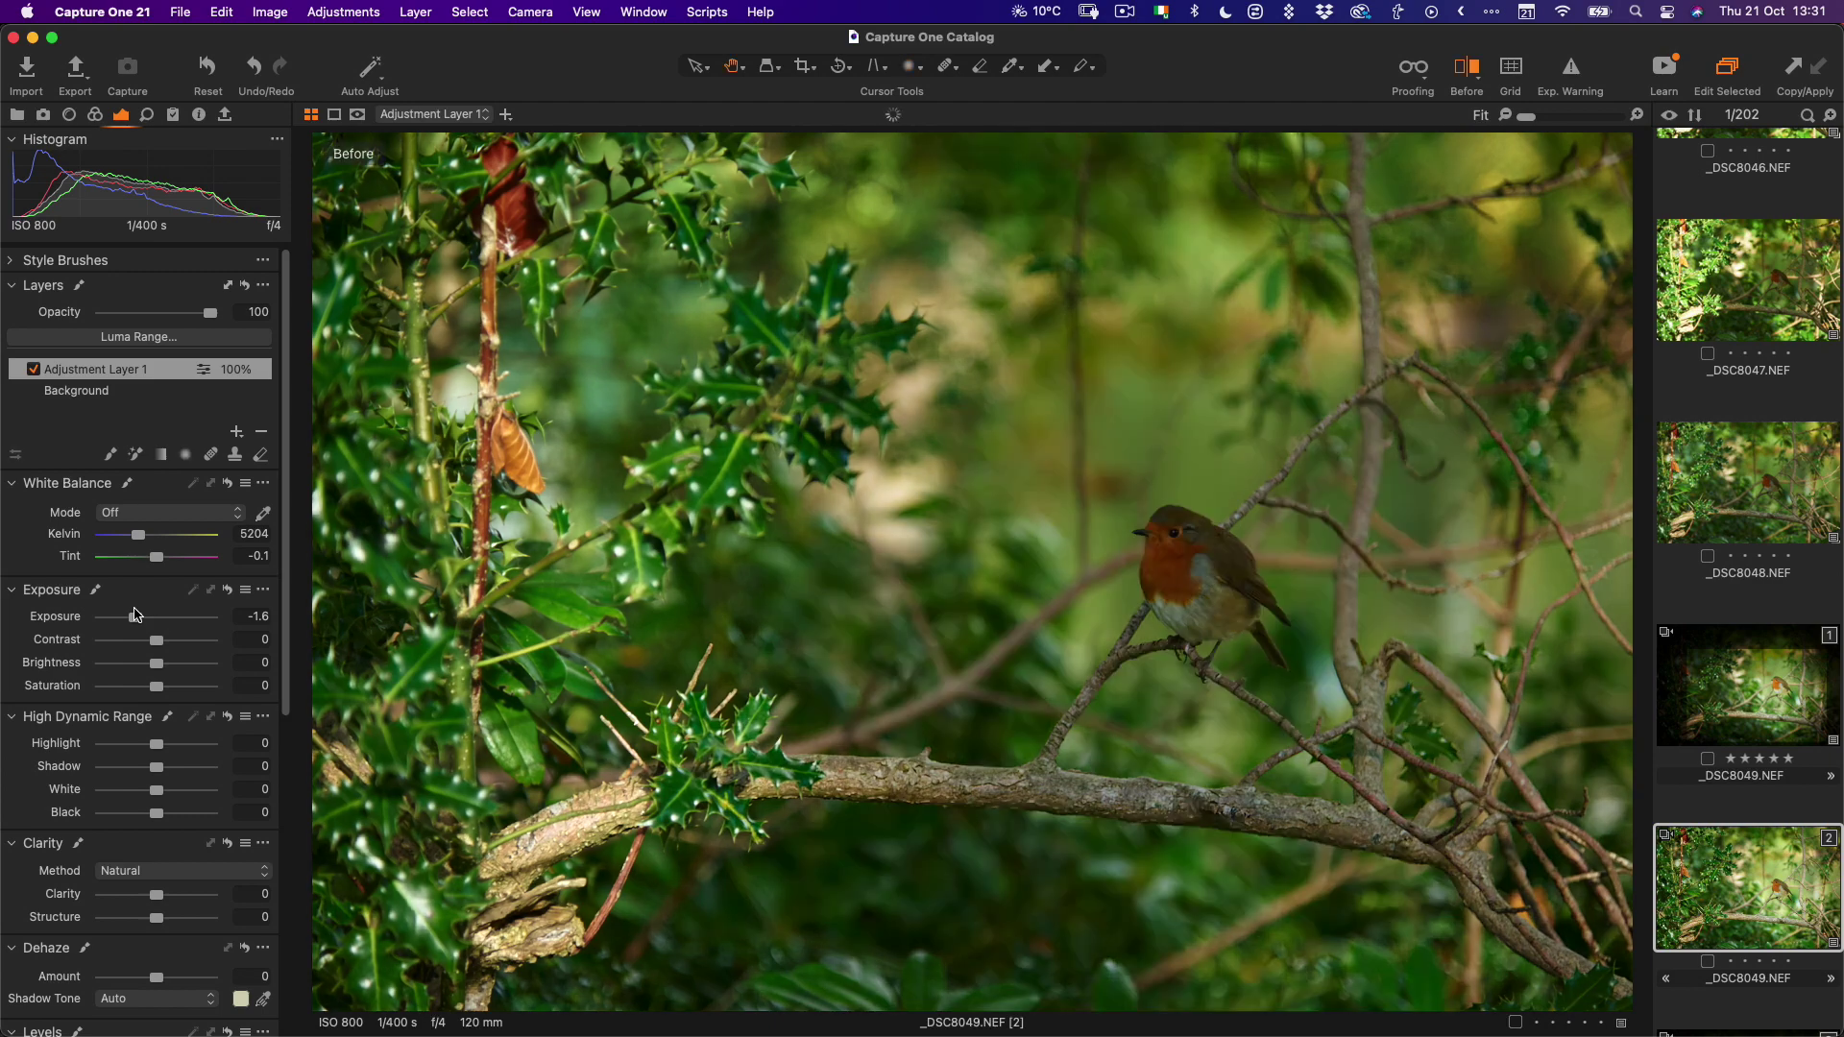
key("y")
key("y")
key("y")
key("y")
key("y")
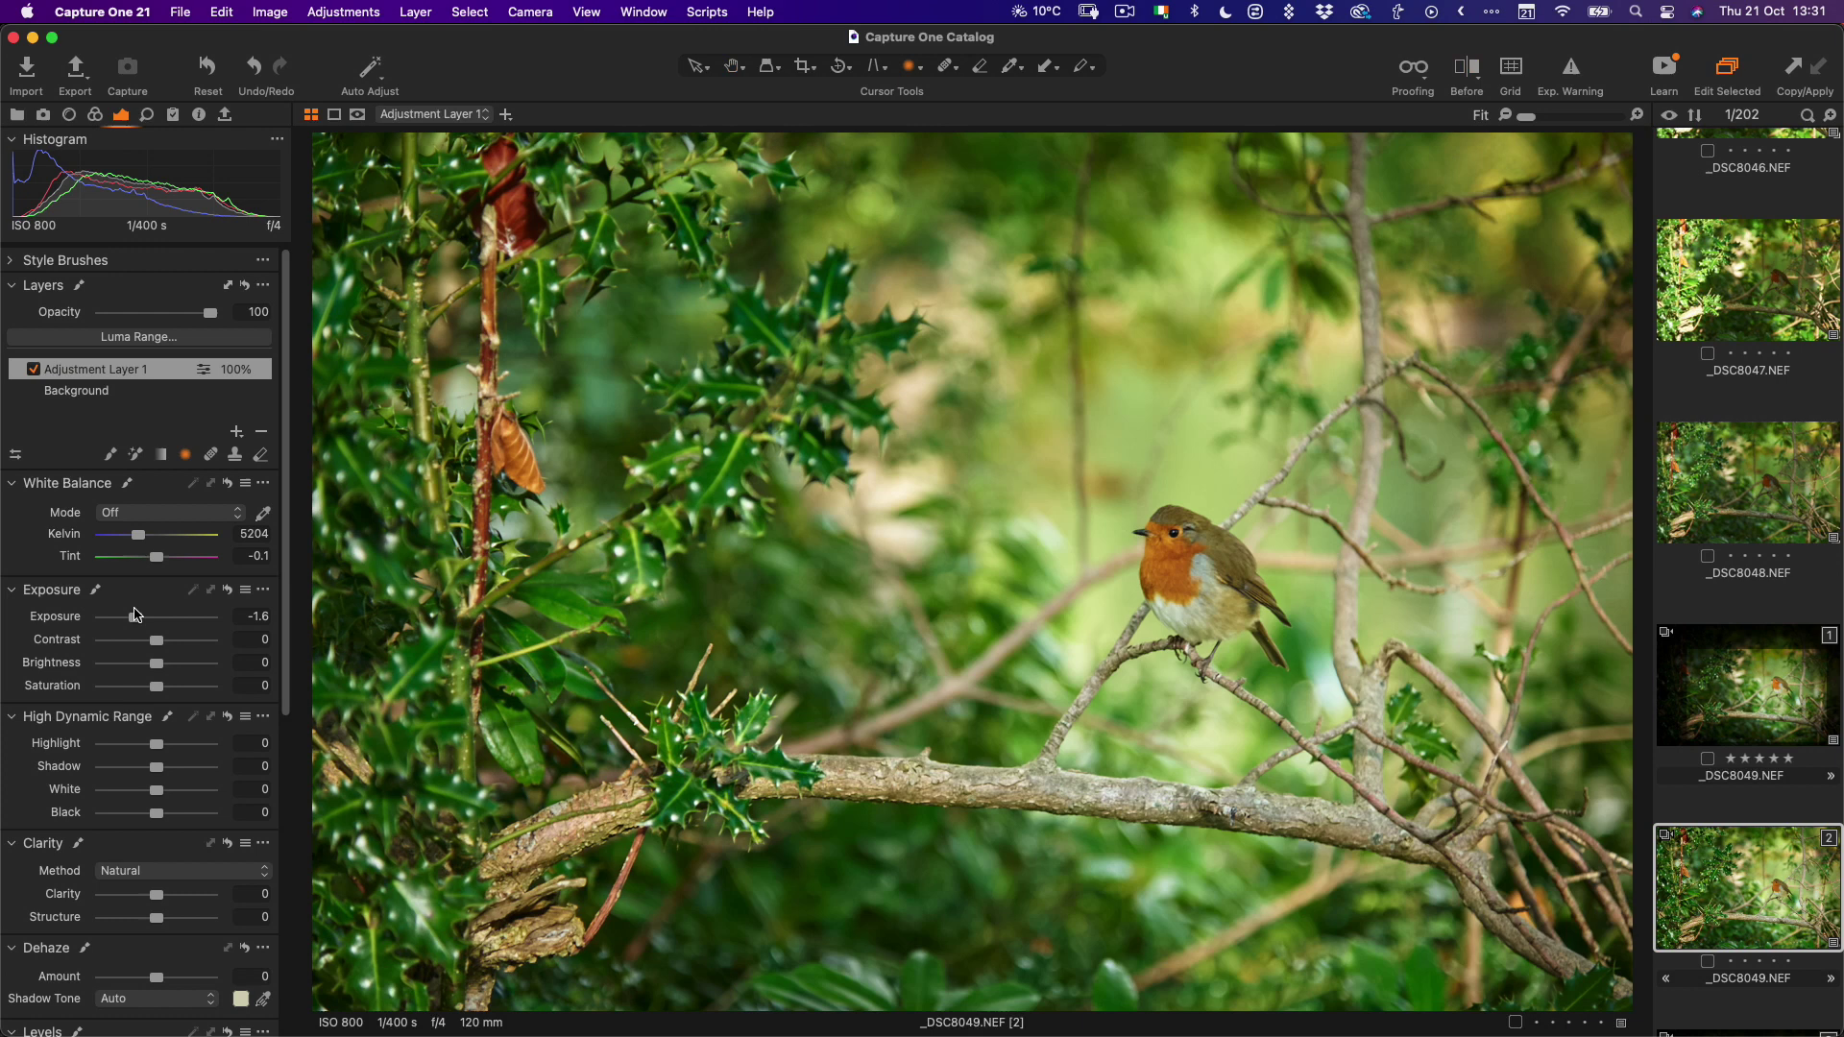
- Brighten the Background layer's exposure, then lower Adjustment Layer 1's exposure to -2.29
left_click(100, 395)
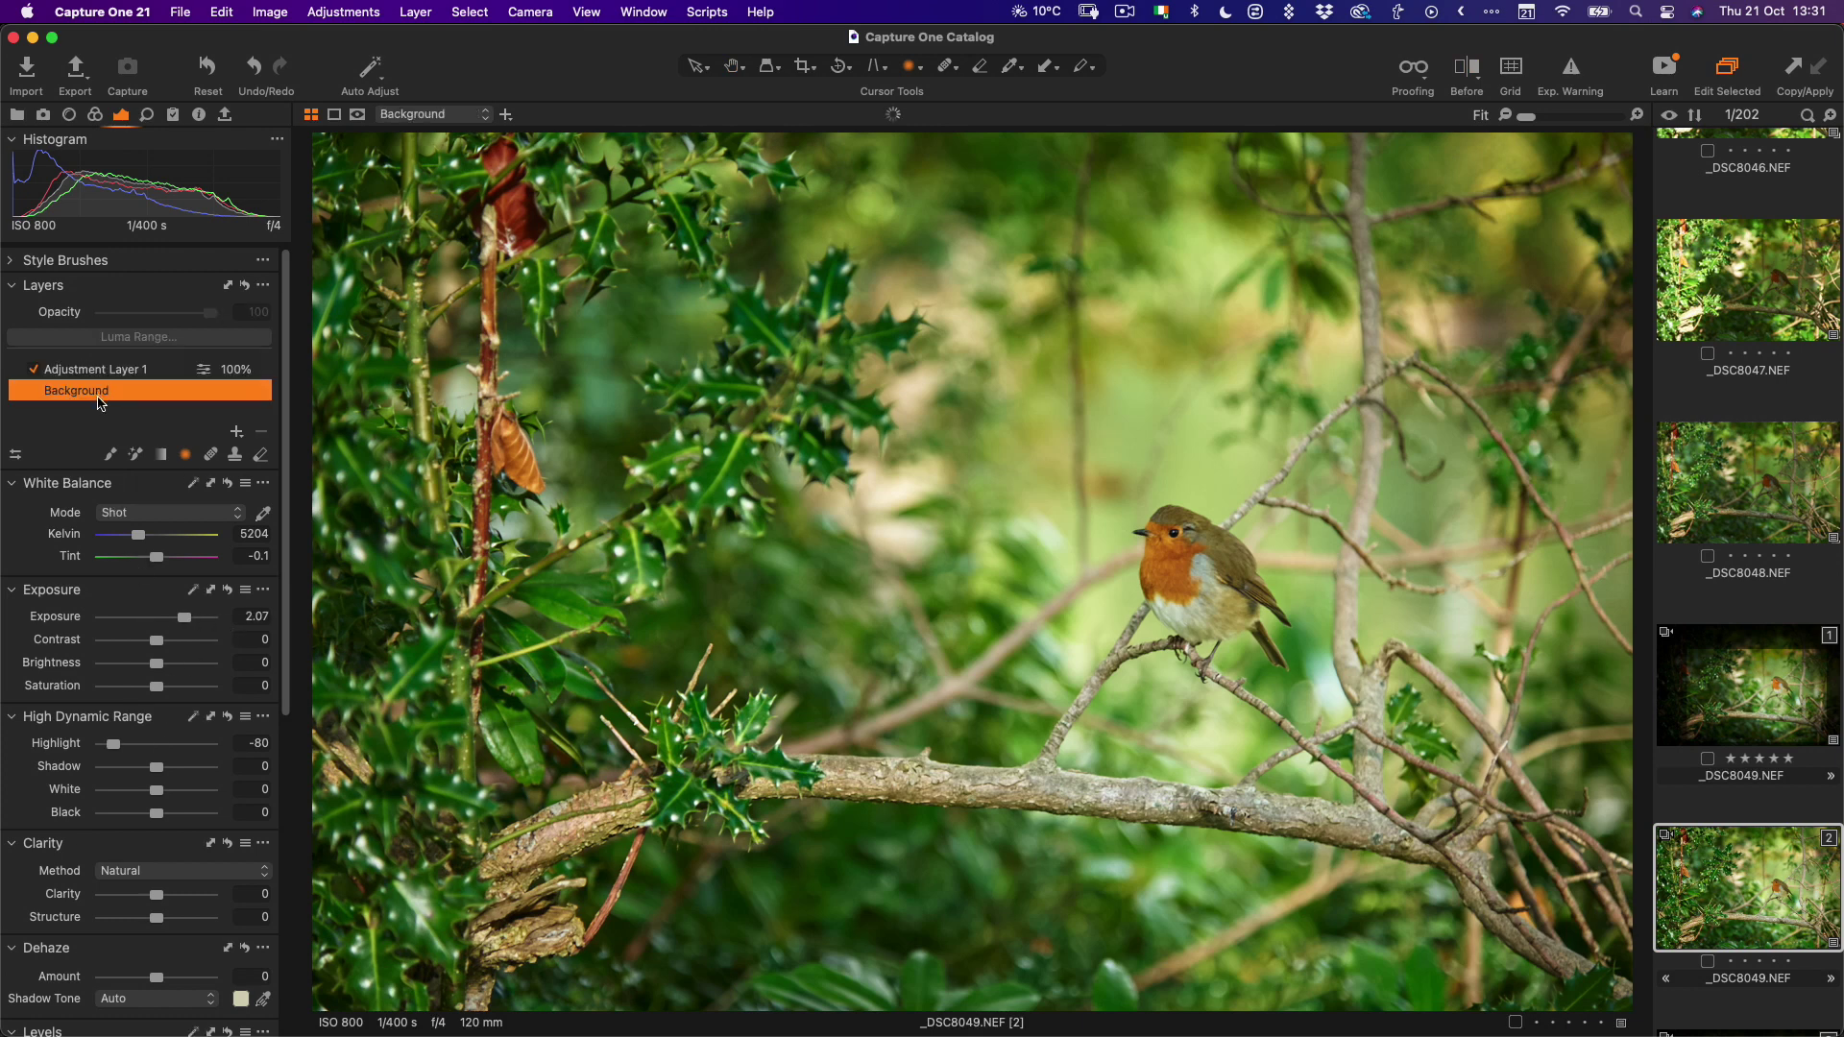
left_click_drag(184, 621, 197, 622)
left_click(140, 372)
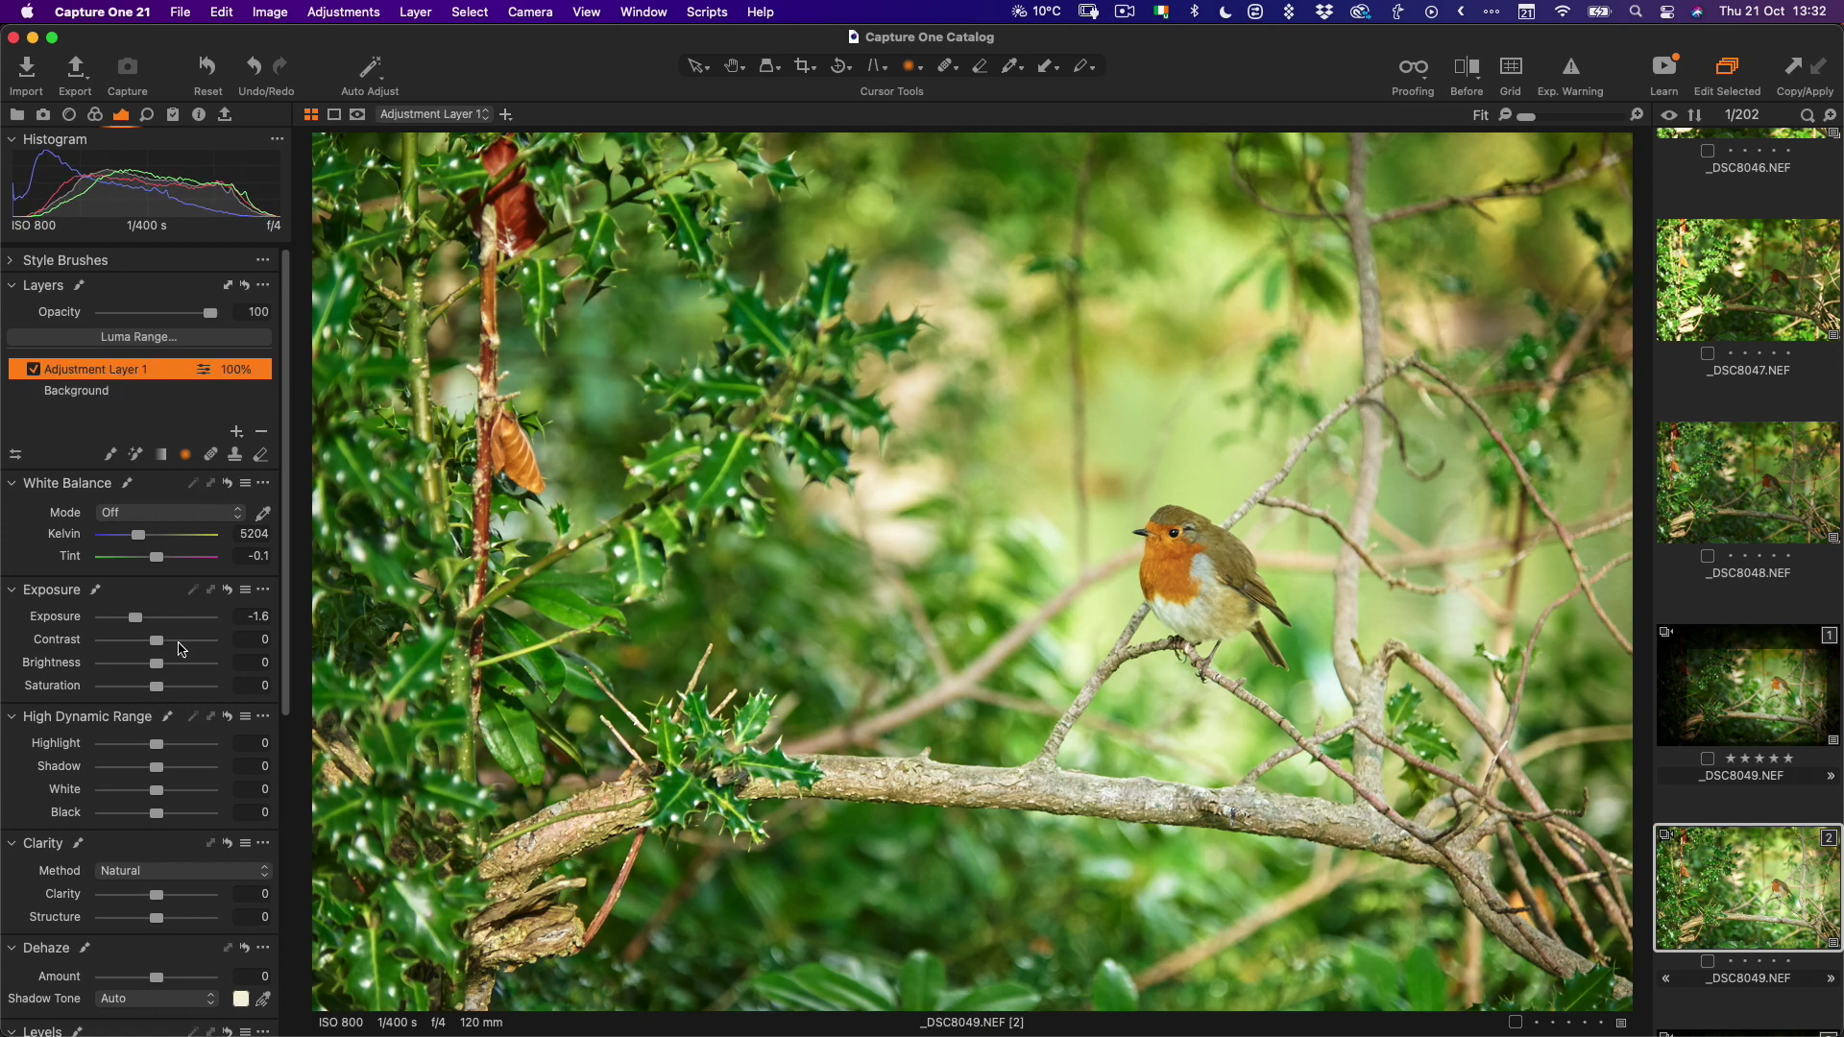
left_click_drag(135, 621, 124, 622)
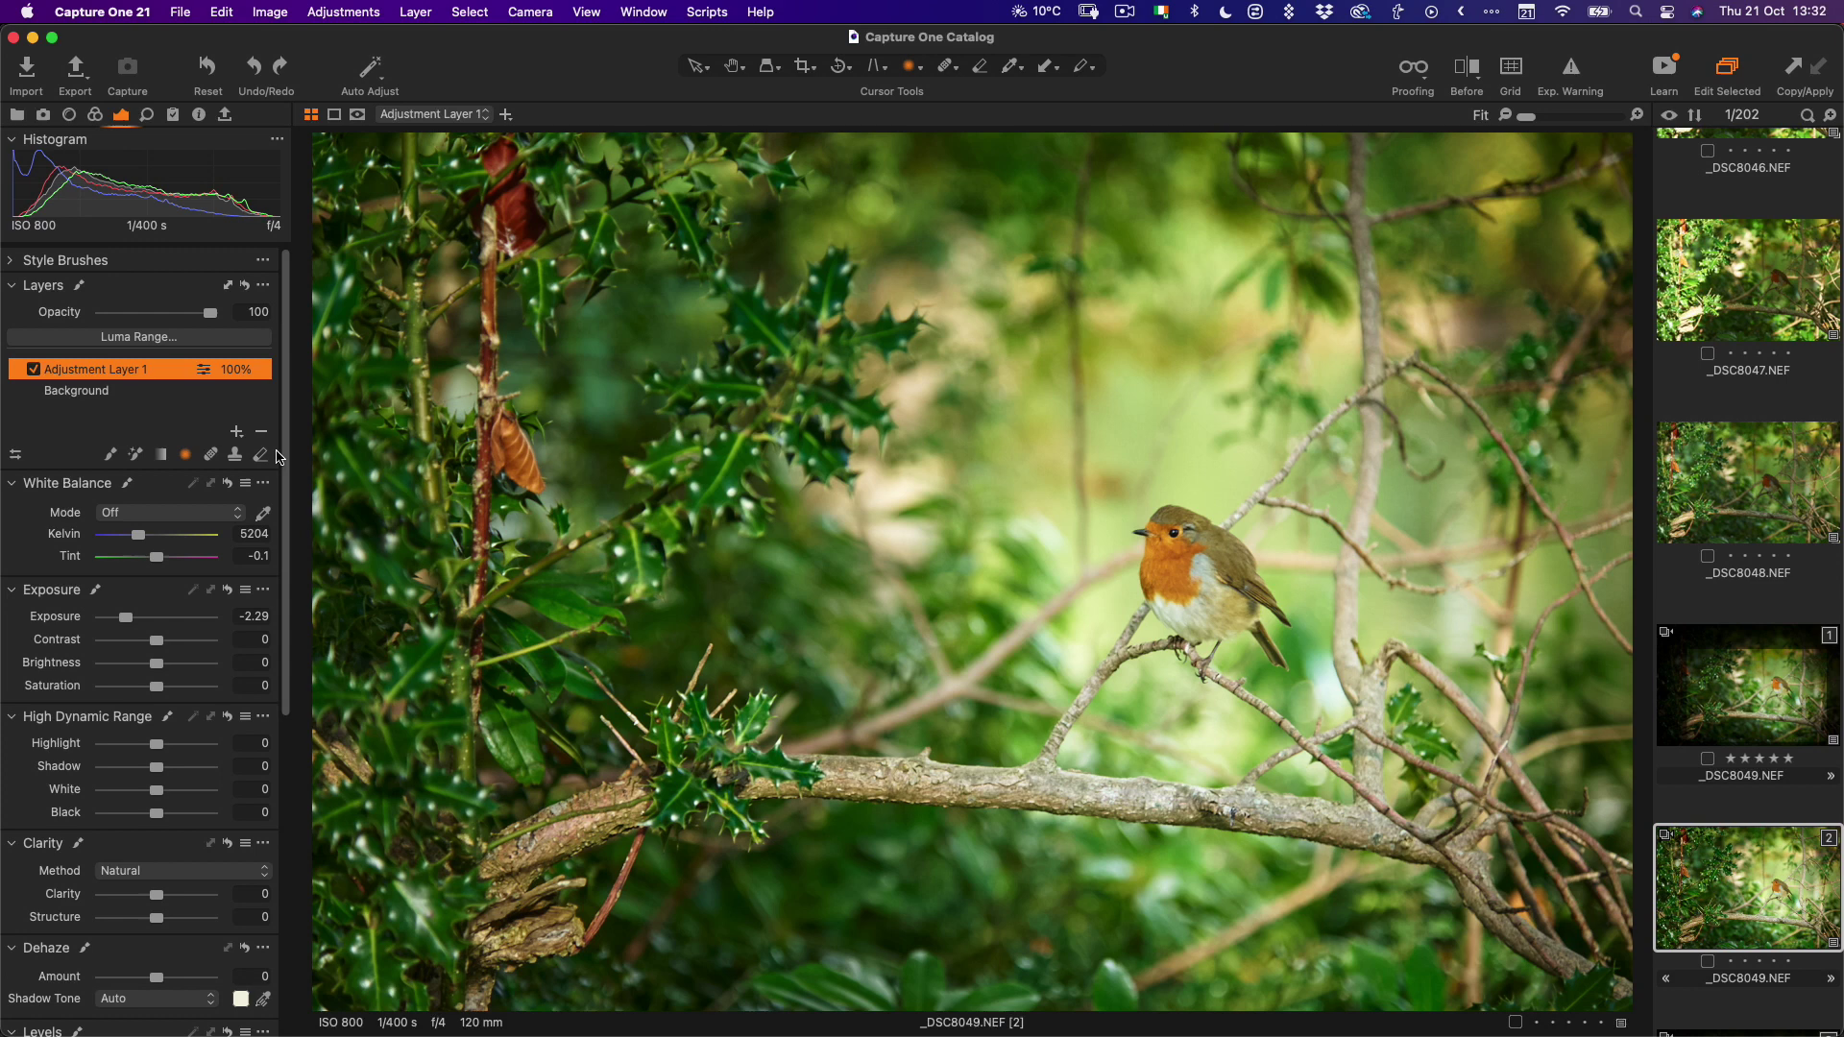
- Add a new filled adjustment layer and sample the green-yellow foliage in Color Editor Advanced
left_click(236, 432)
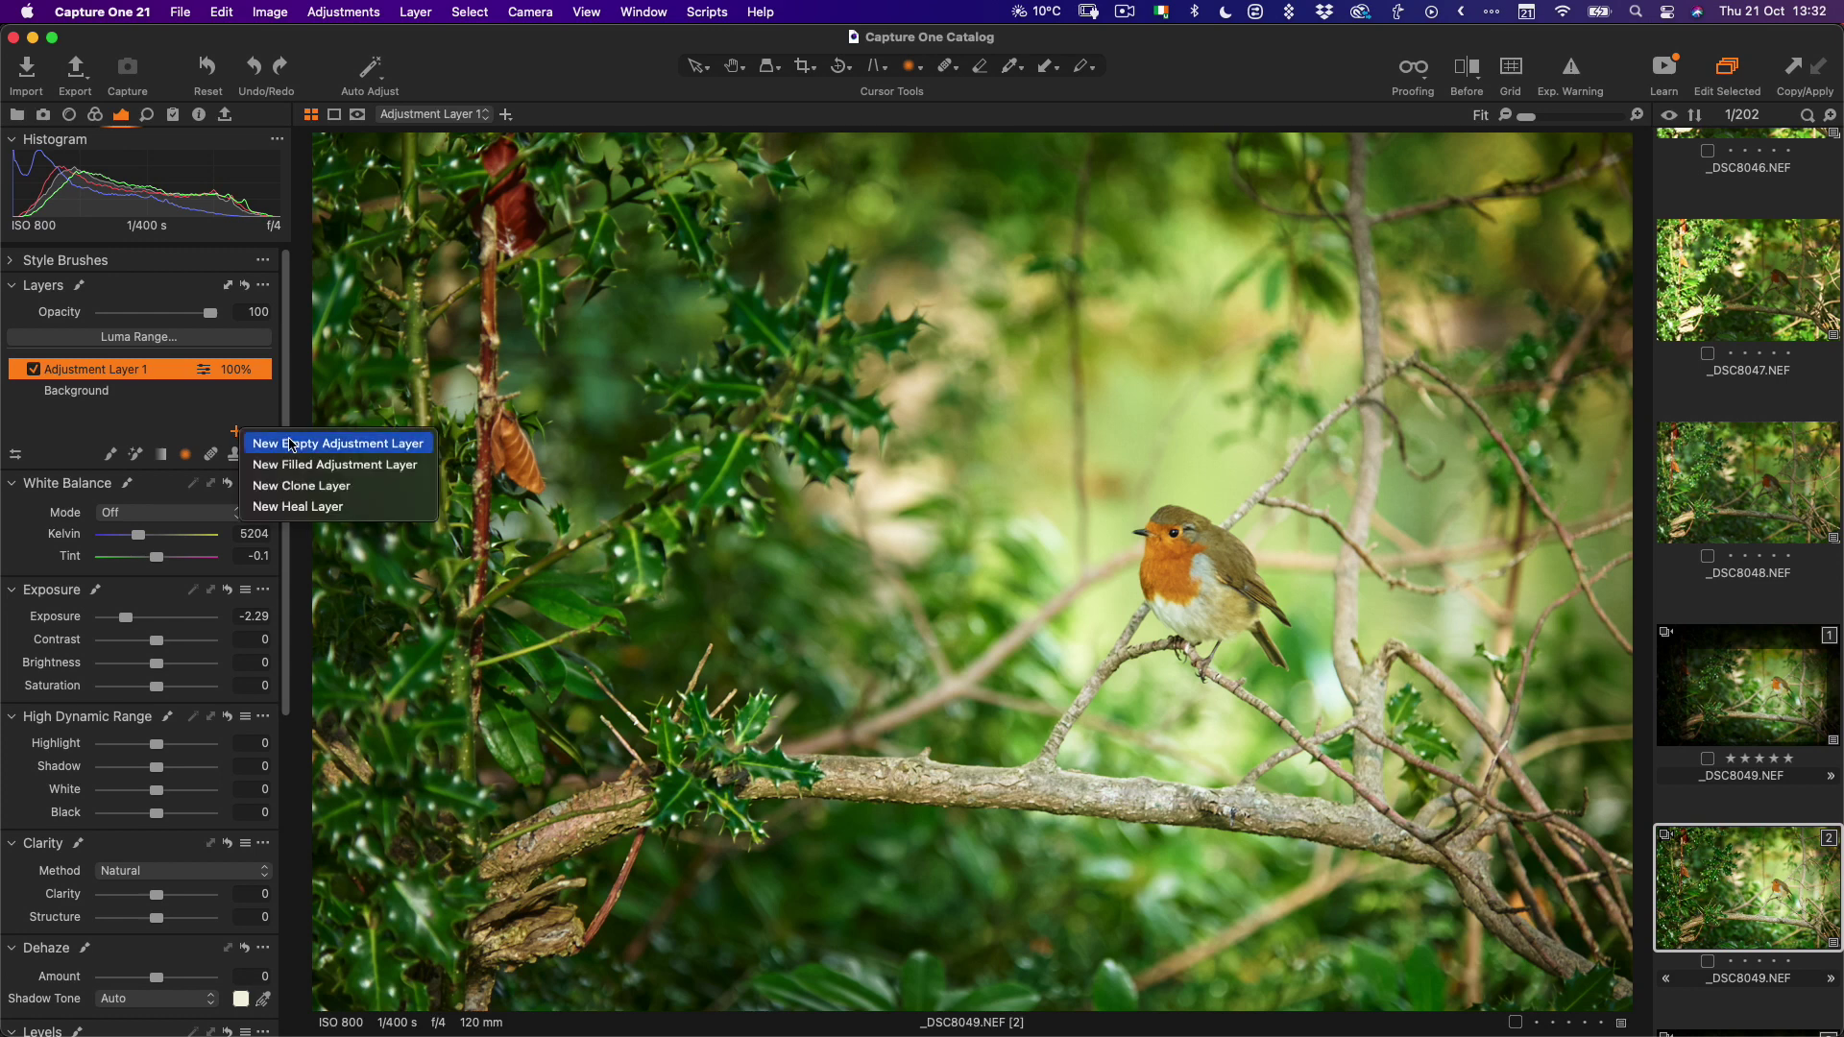
left_click(304, 467)
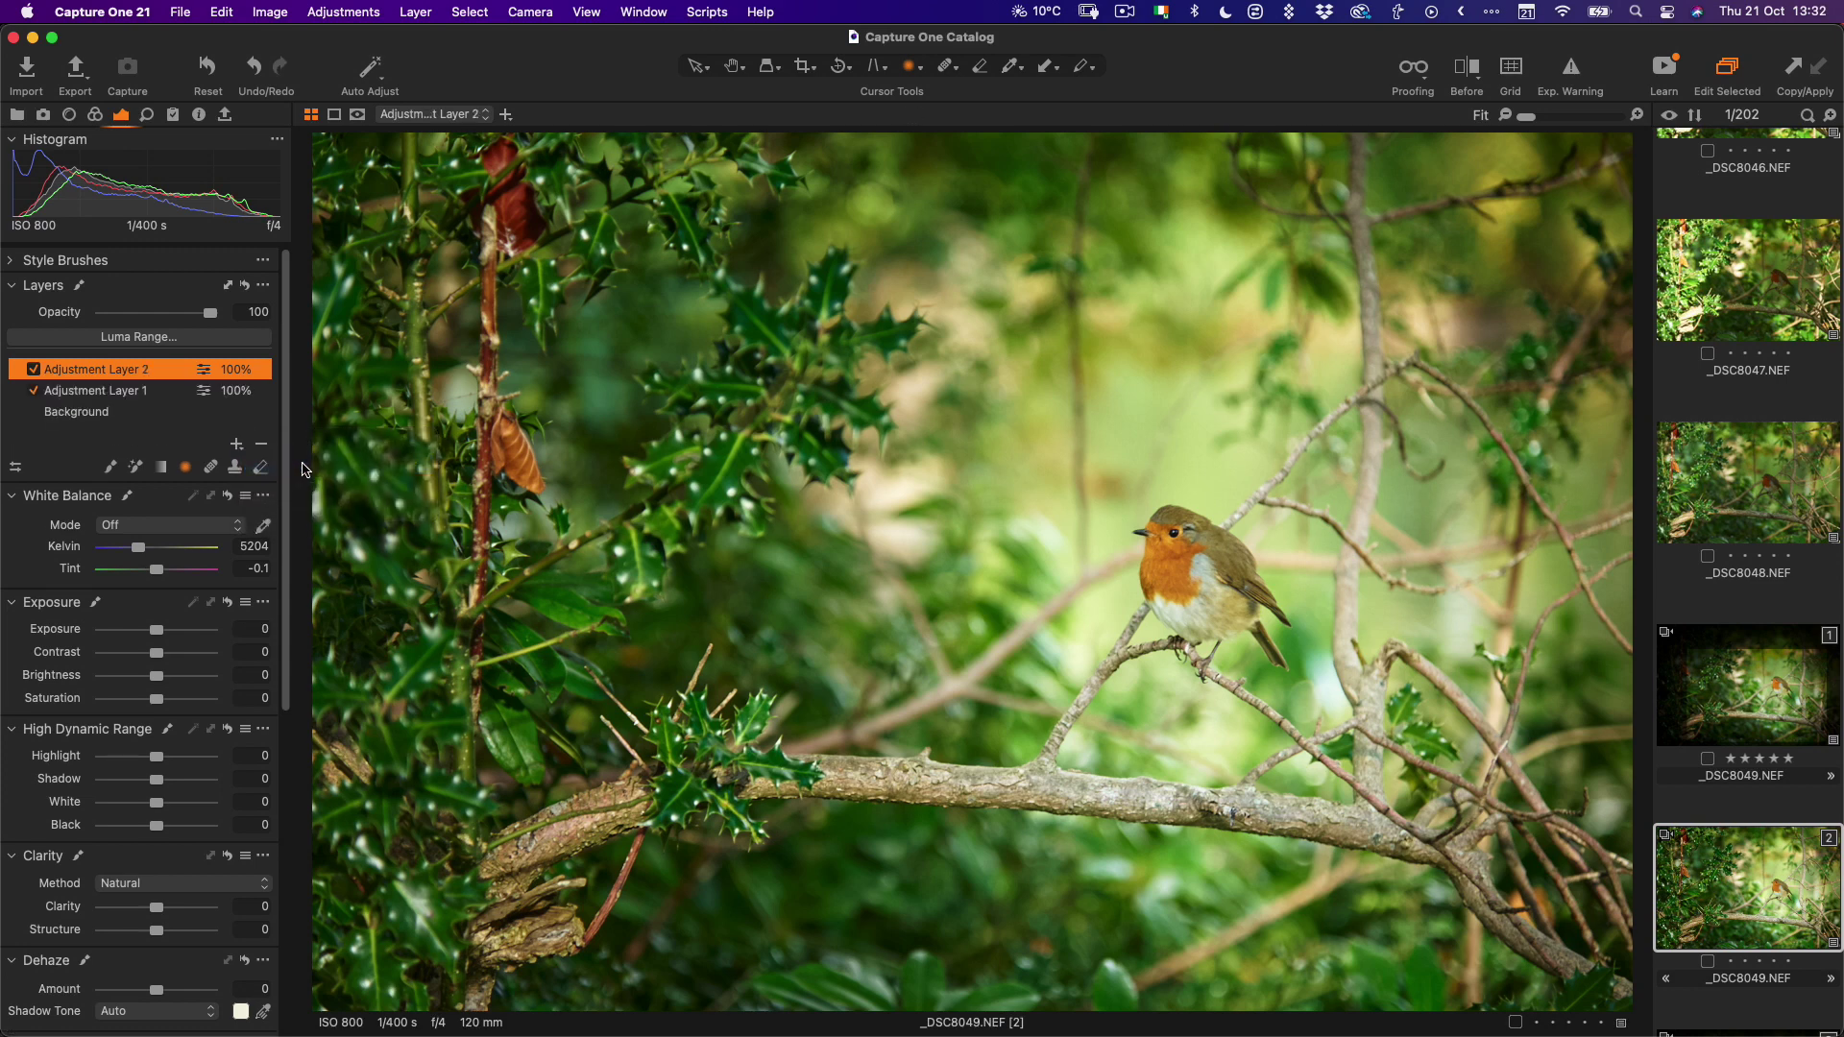
left_click(95, 117)
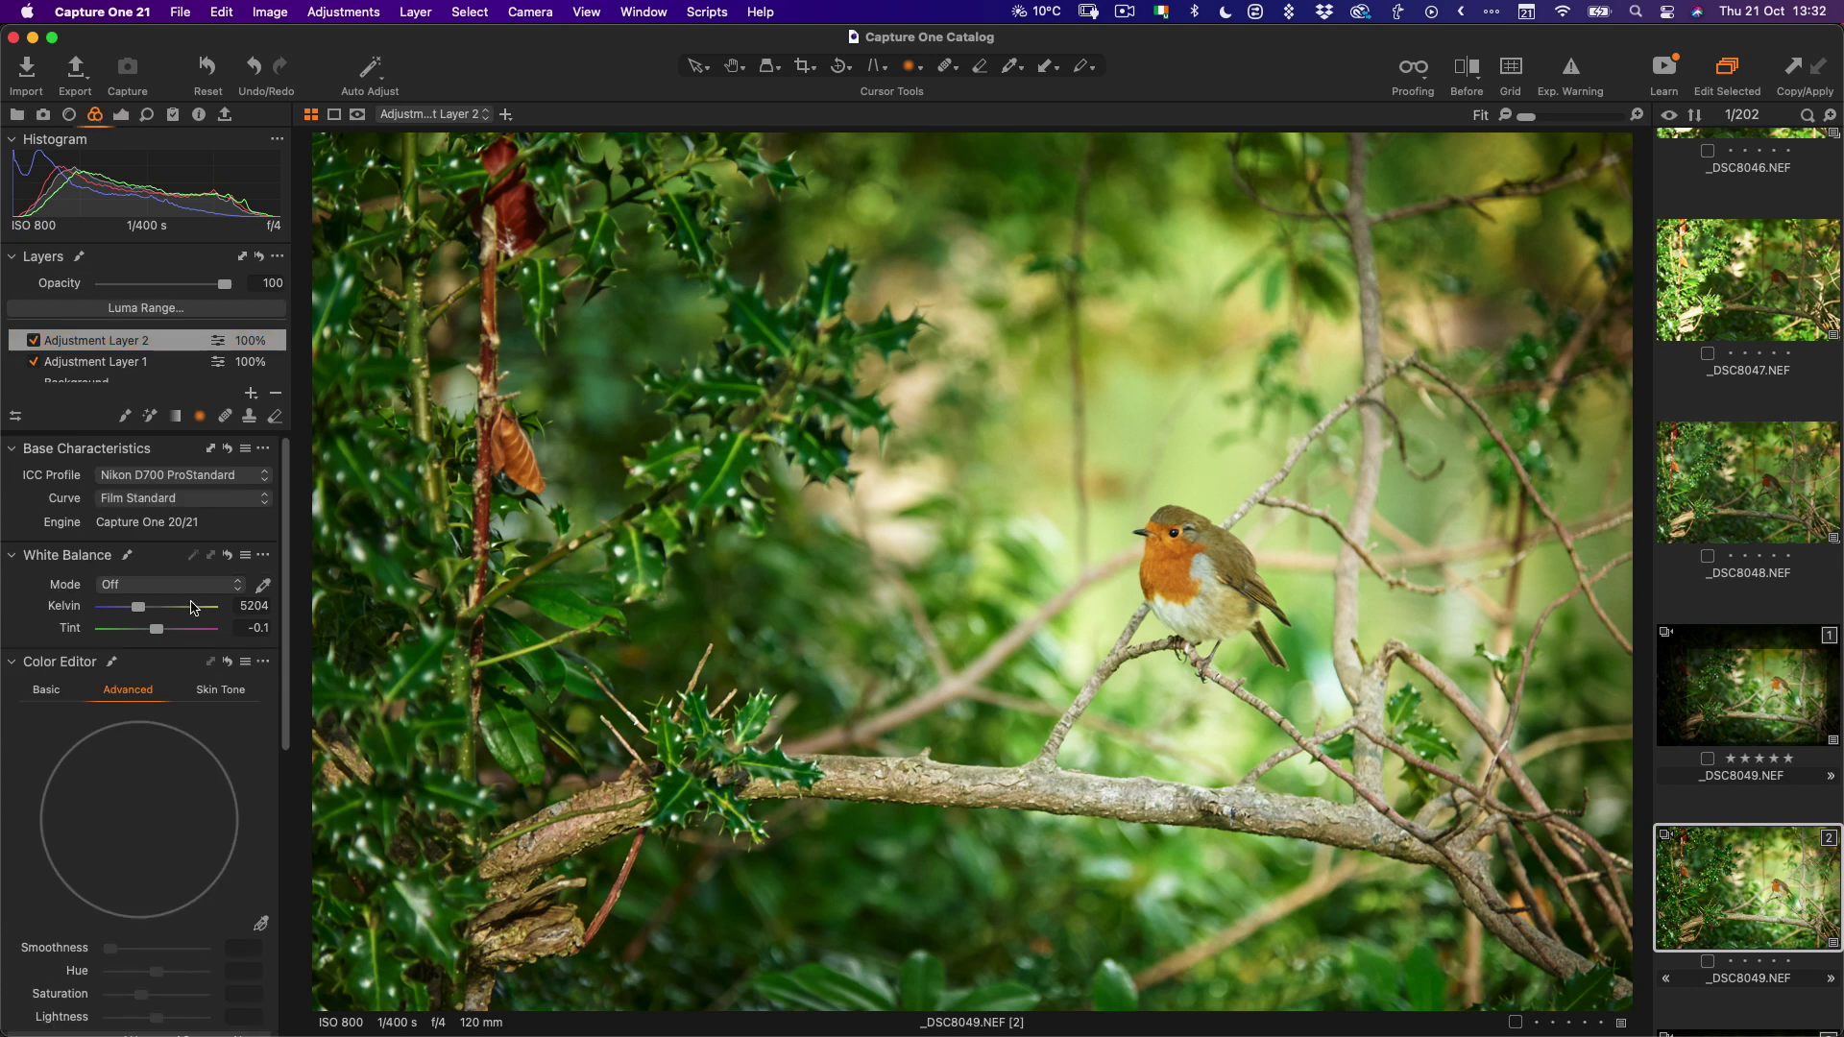
scroll(192, 606, "down", 5)
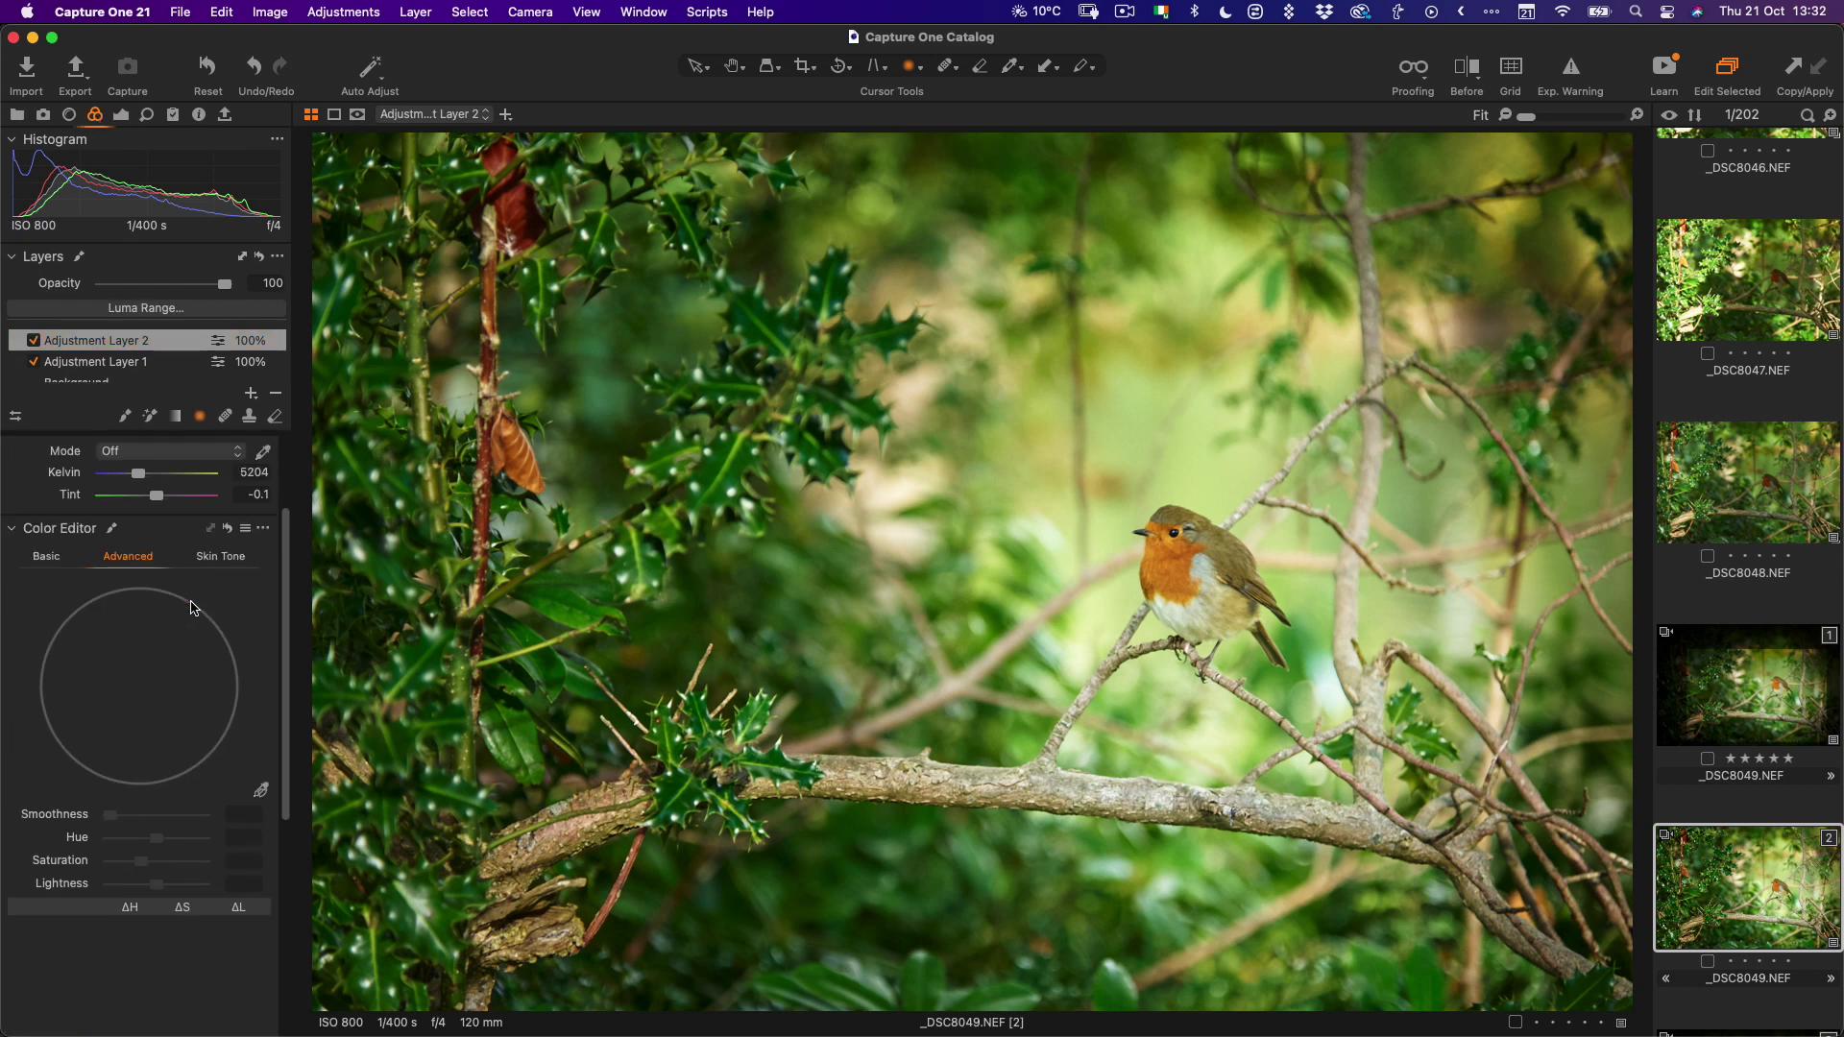
left_click(48, 558)
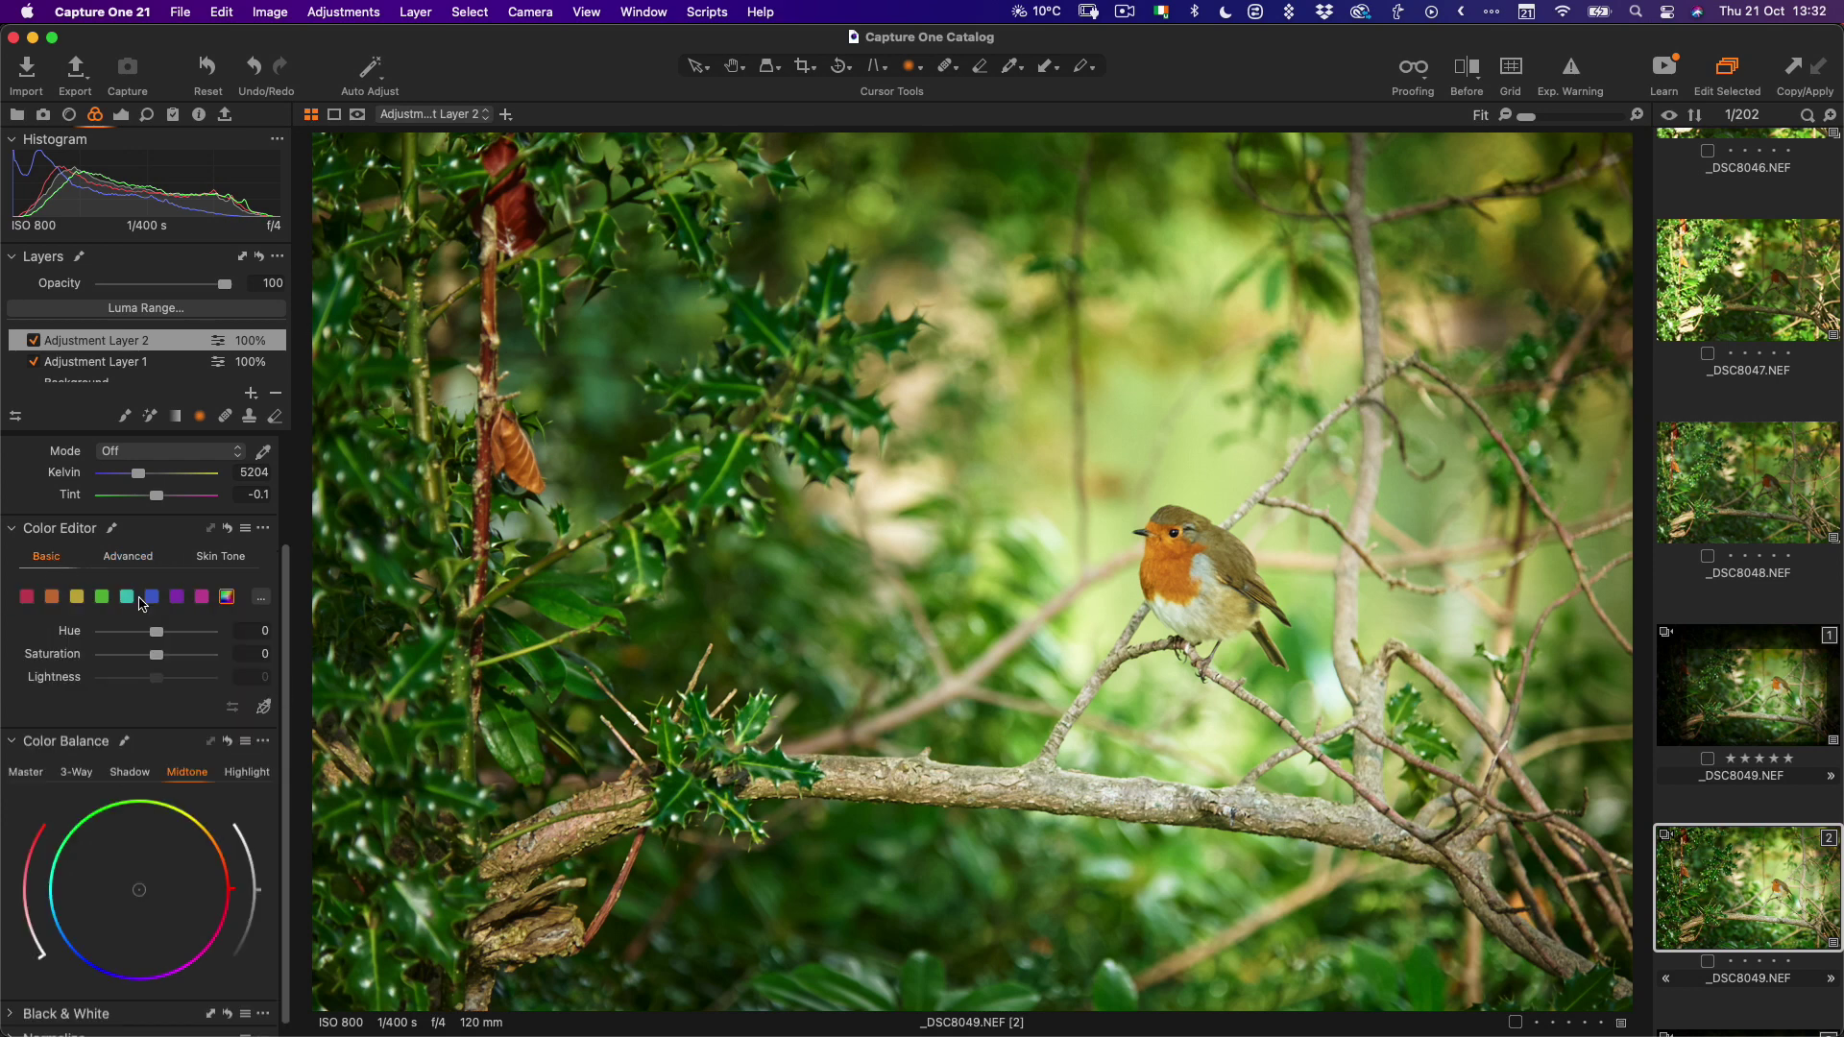
left_click(126, 557)
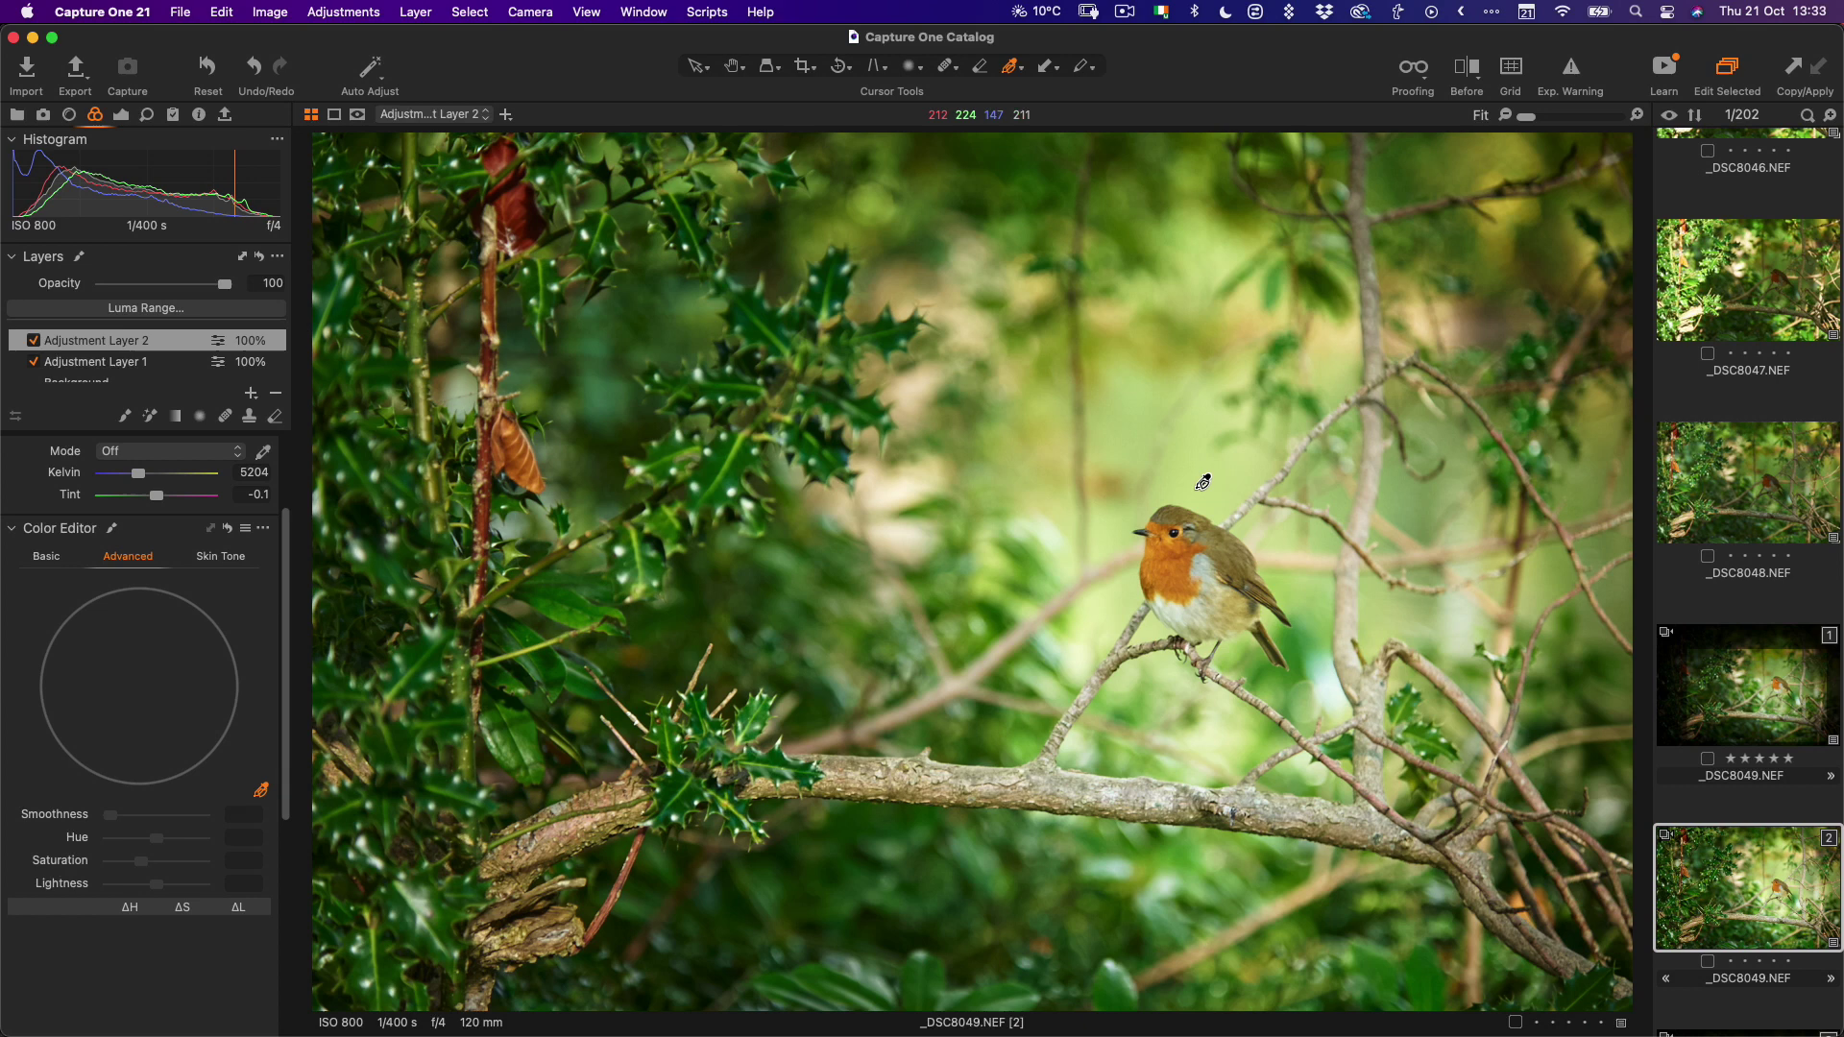
left_click(1171, 485)
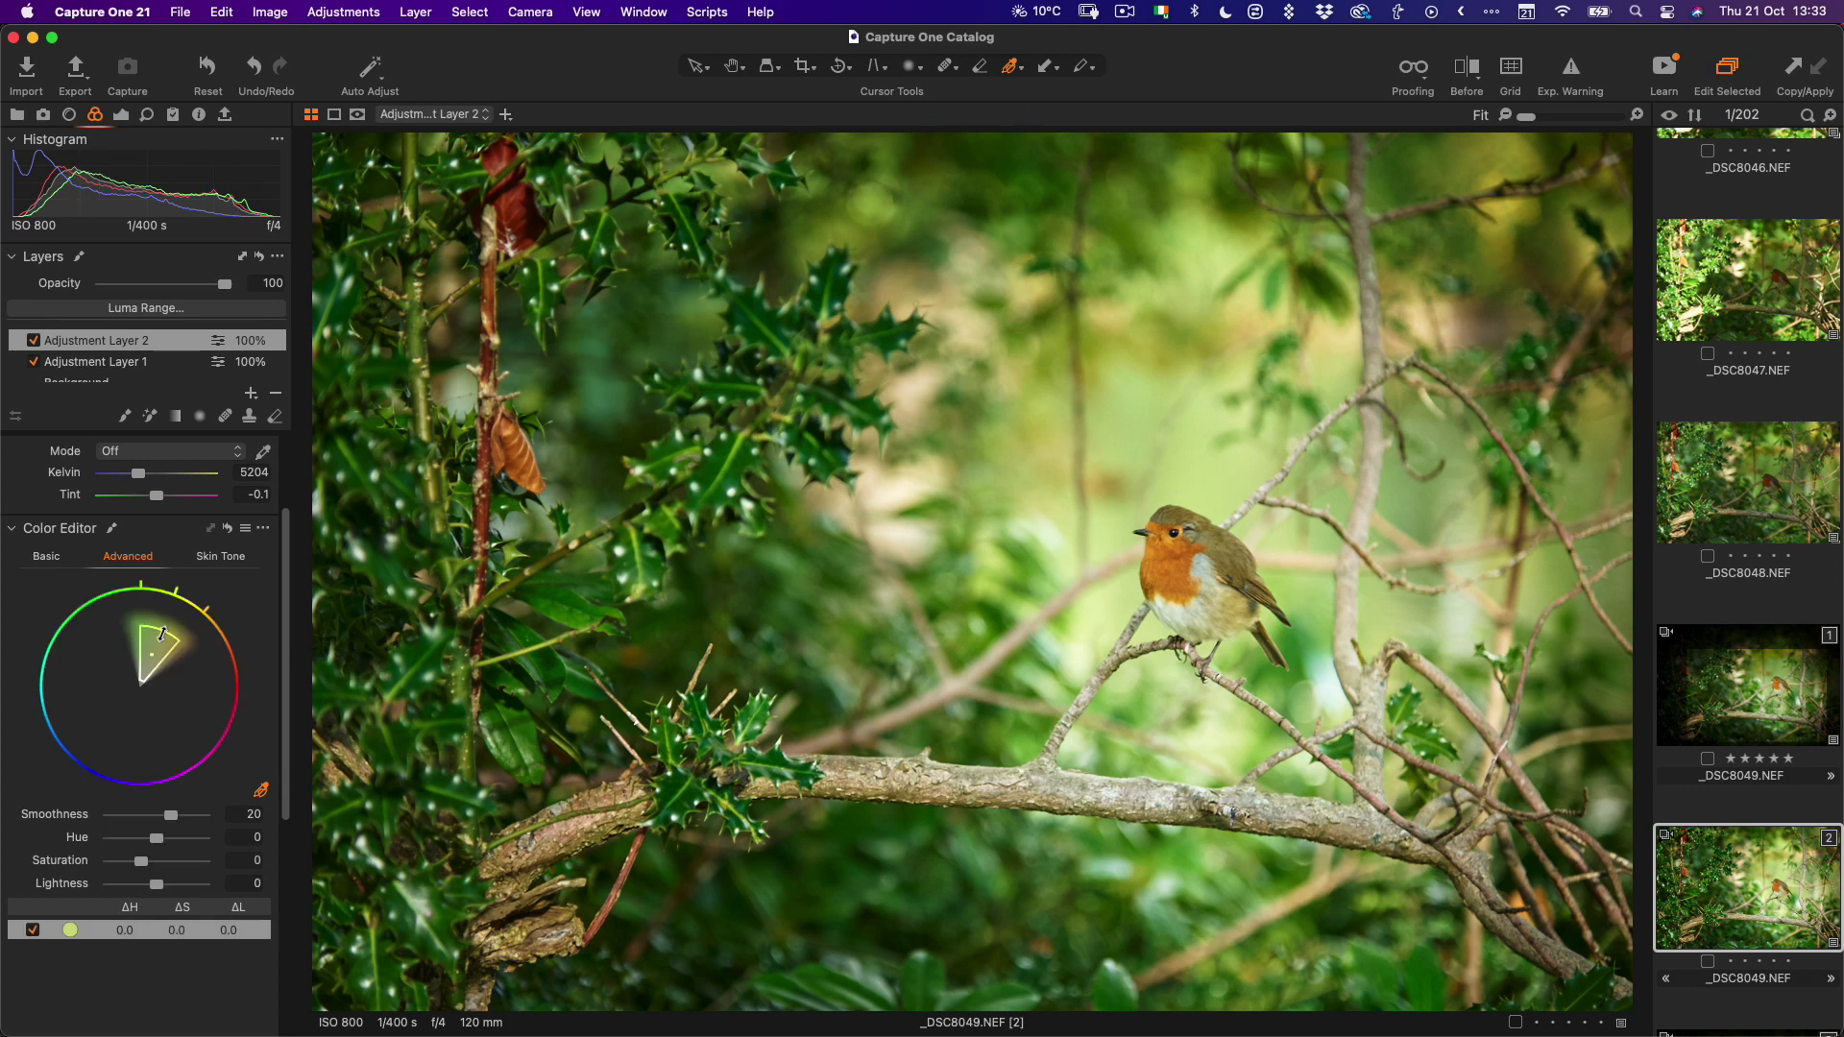
- Darken the selected greens to -57.4 lightness and widen the green range to cover more foliage
left_click_drag(162, 631, 160, 637)
left_click_drag(152, 880, 131, 889)
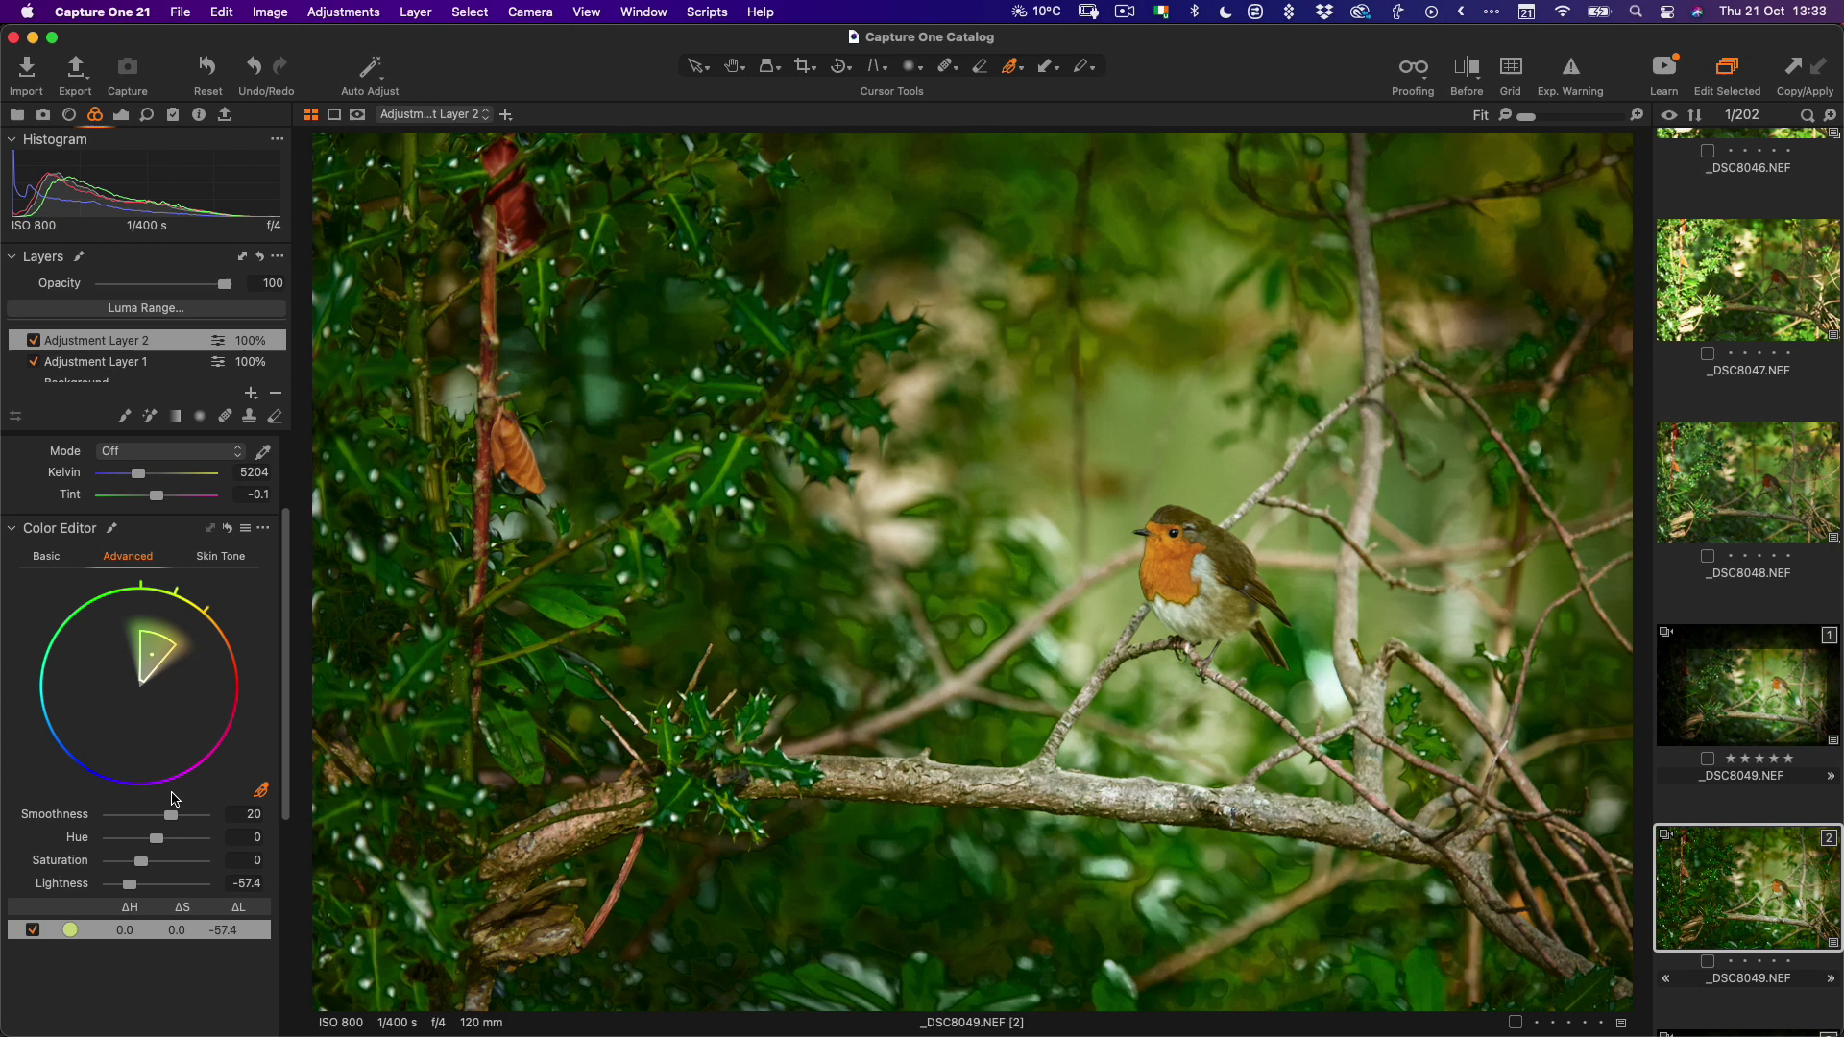
mouse_move(155, 636)
left_mouse_down()
mouse_move(166, 655)
mouse_move(144, 641)
left_mouse_up()
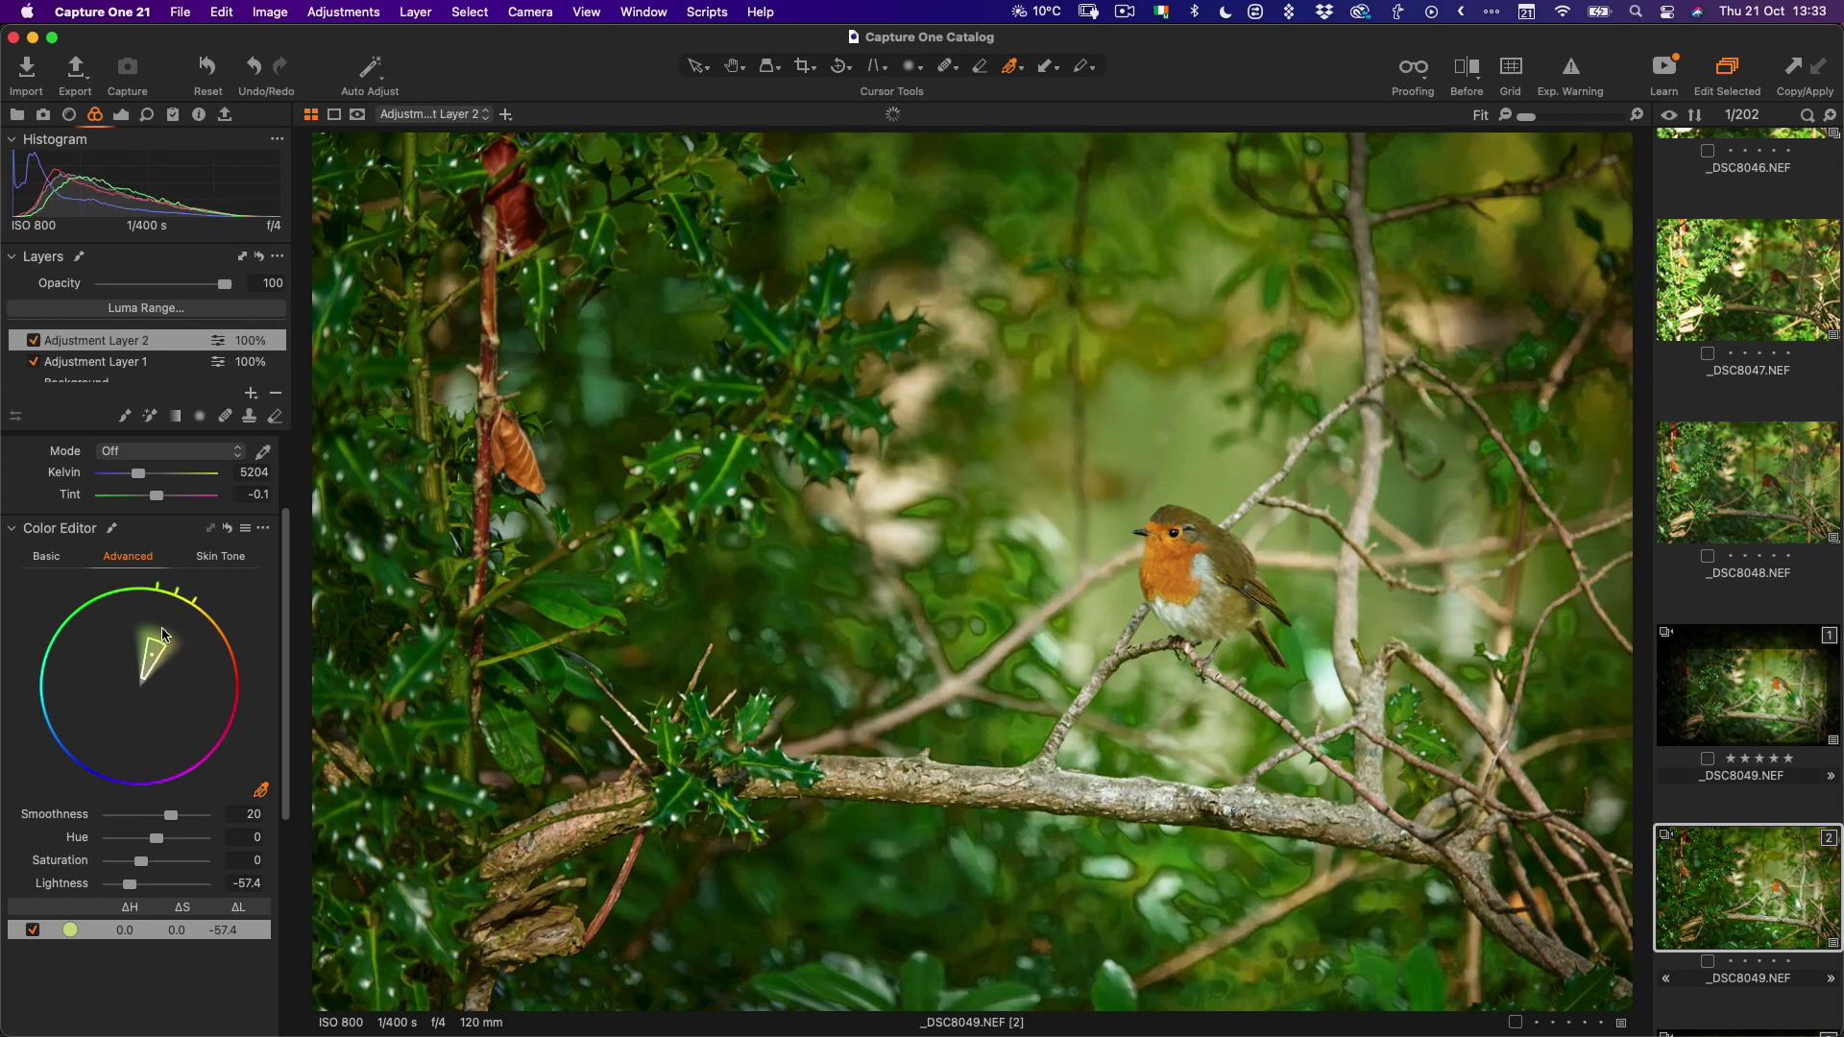
left_click_drag(163, 633, 167, 621)
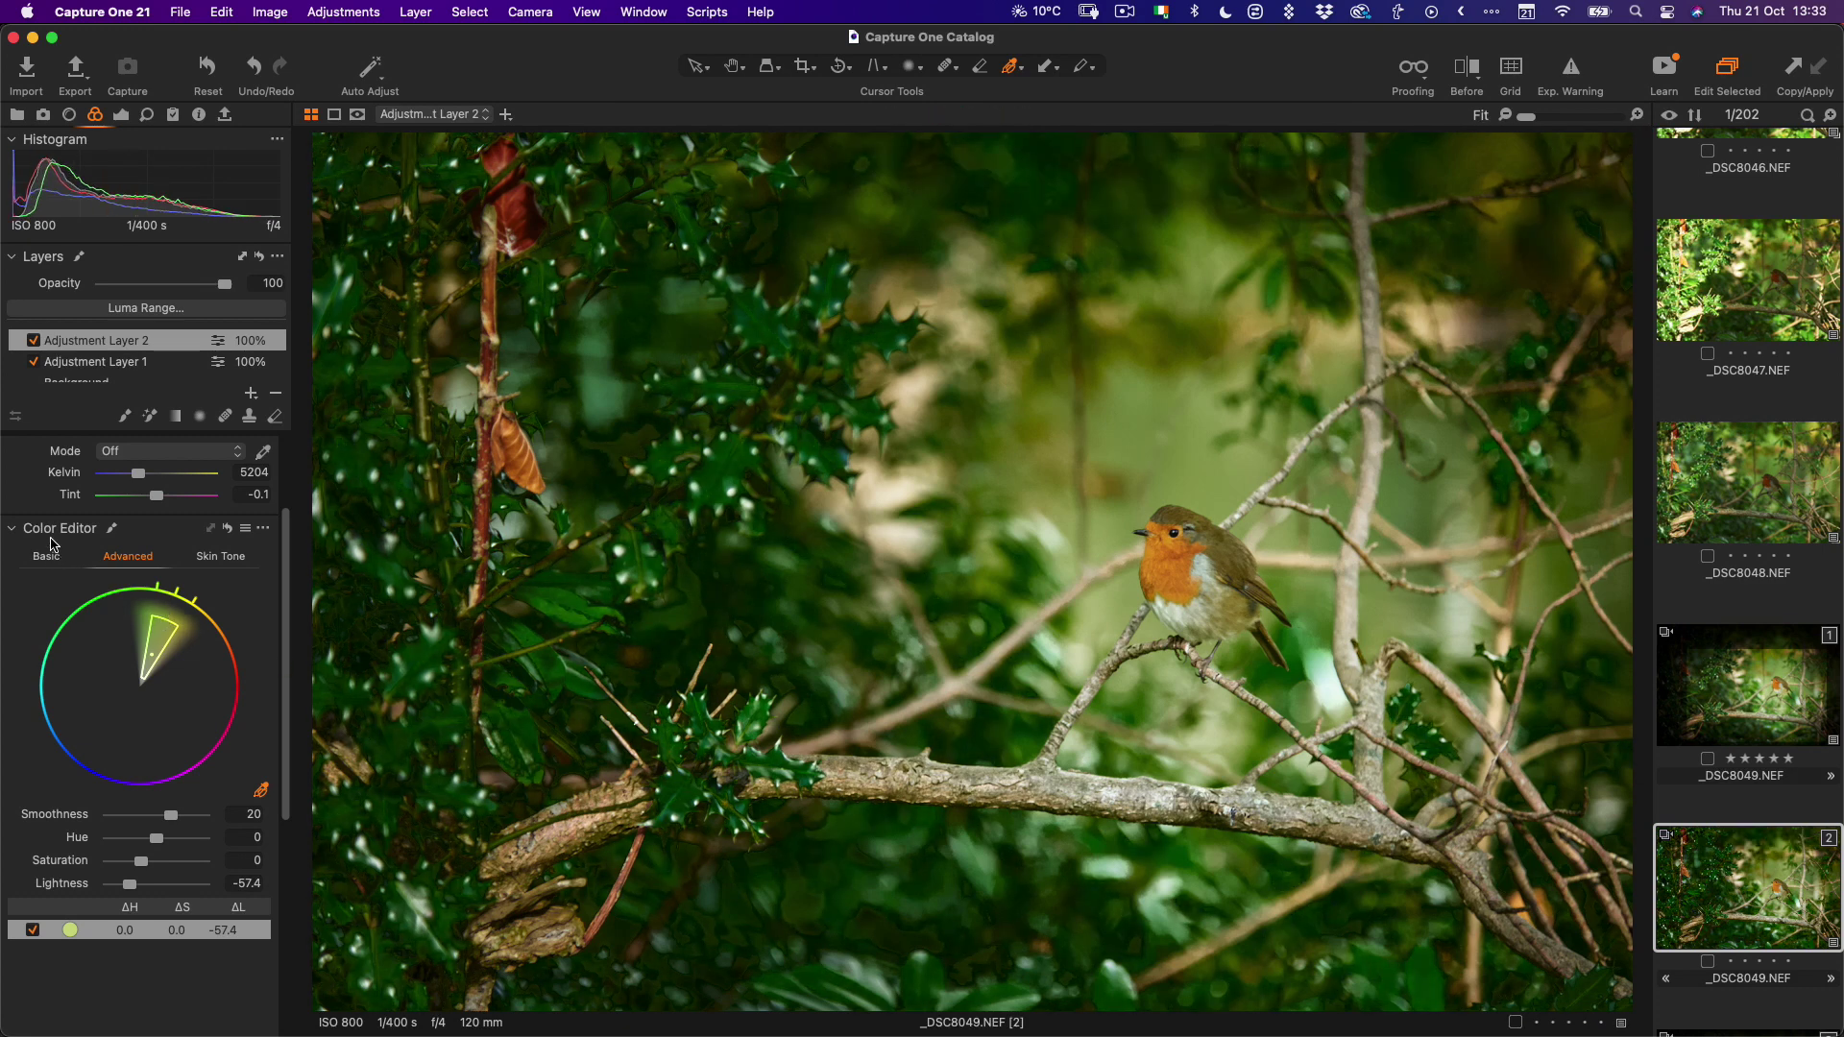
- Clear Adjustment Layer 2's mask and brush a new mask over the area above the robin
left_click(36, 342)
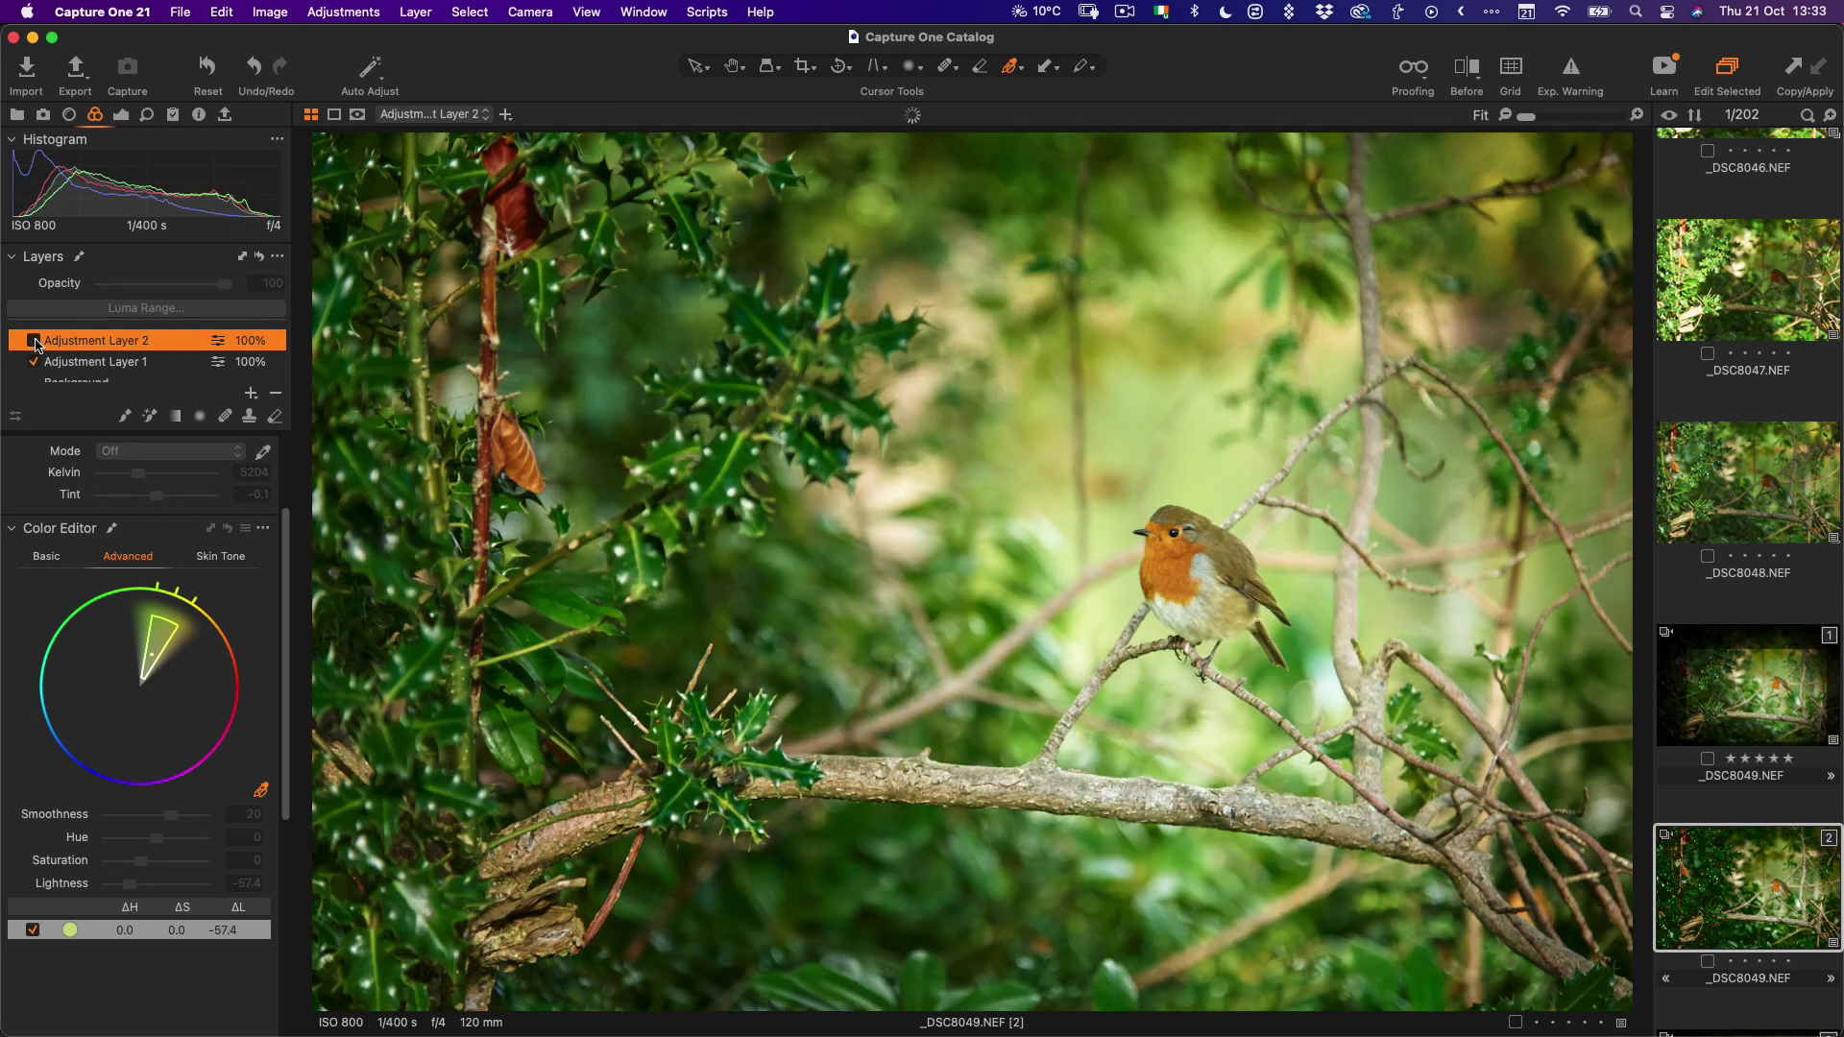
left_click(35, 342)
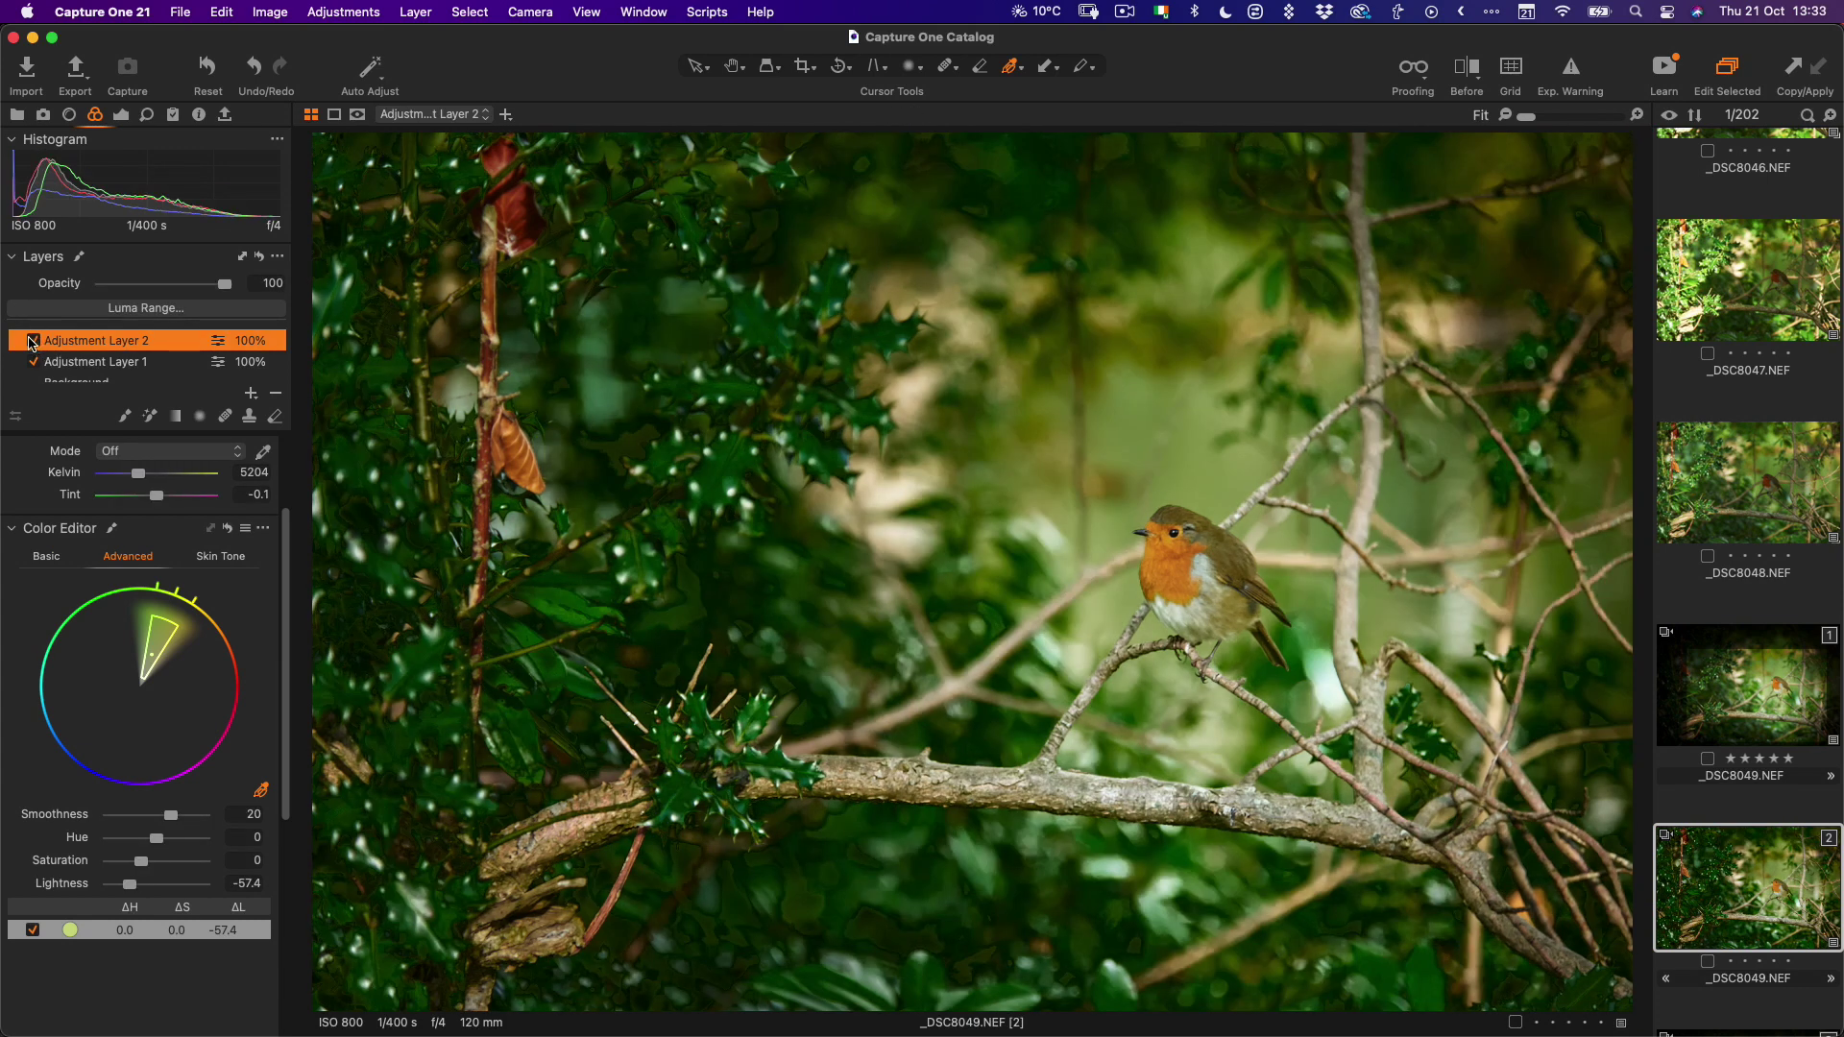
left_click(219, 341)
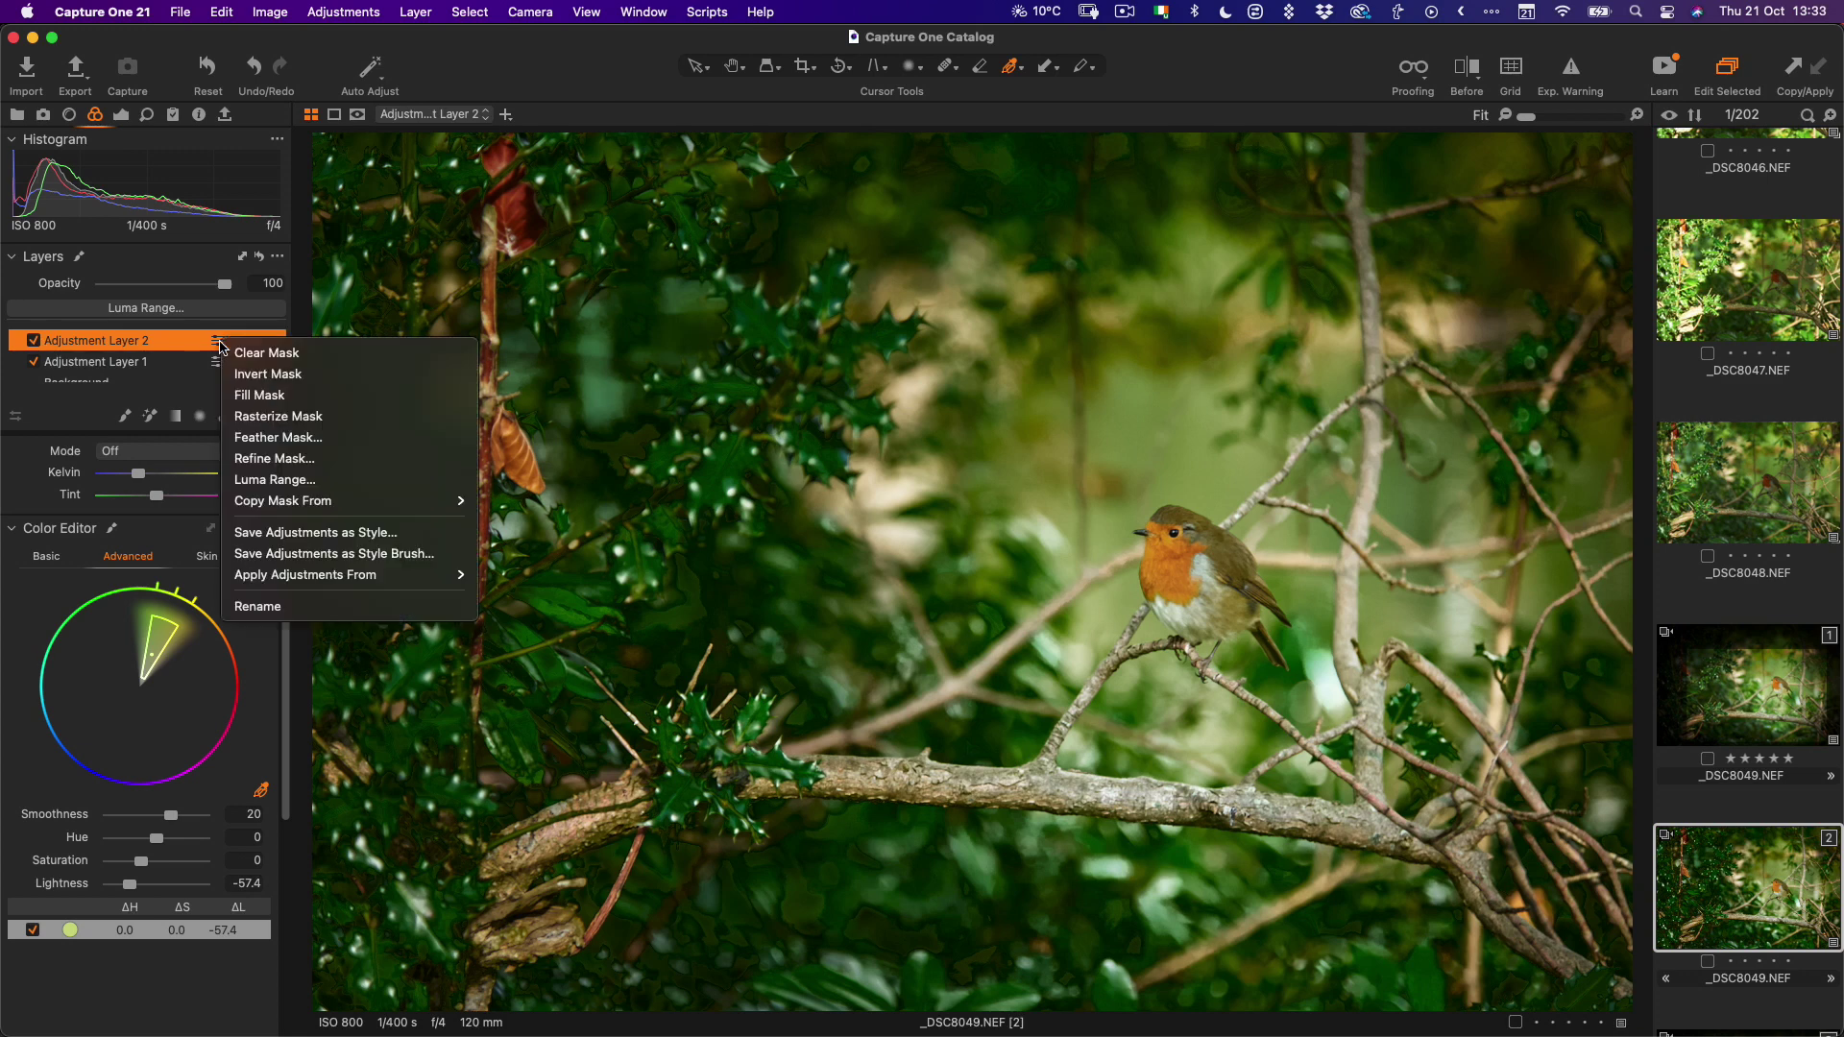
left_click(241, 351)
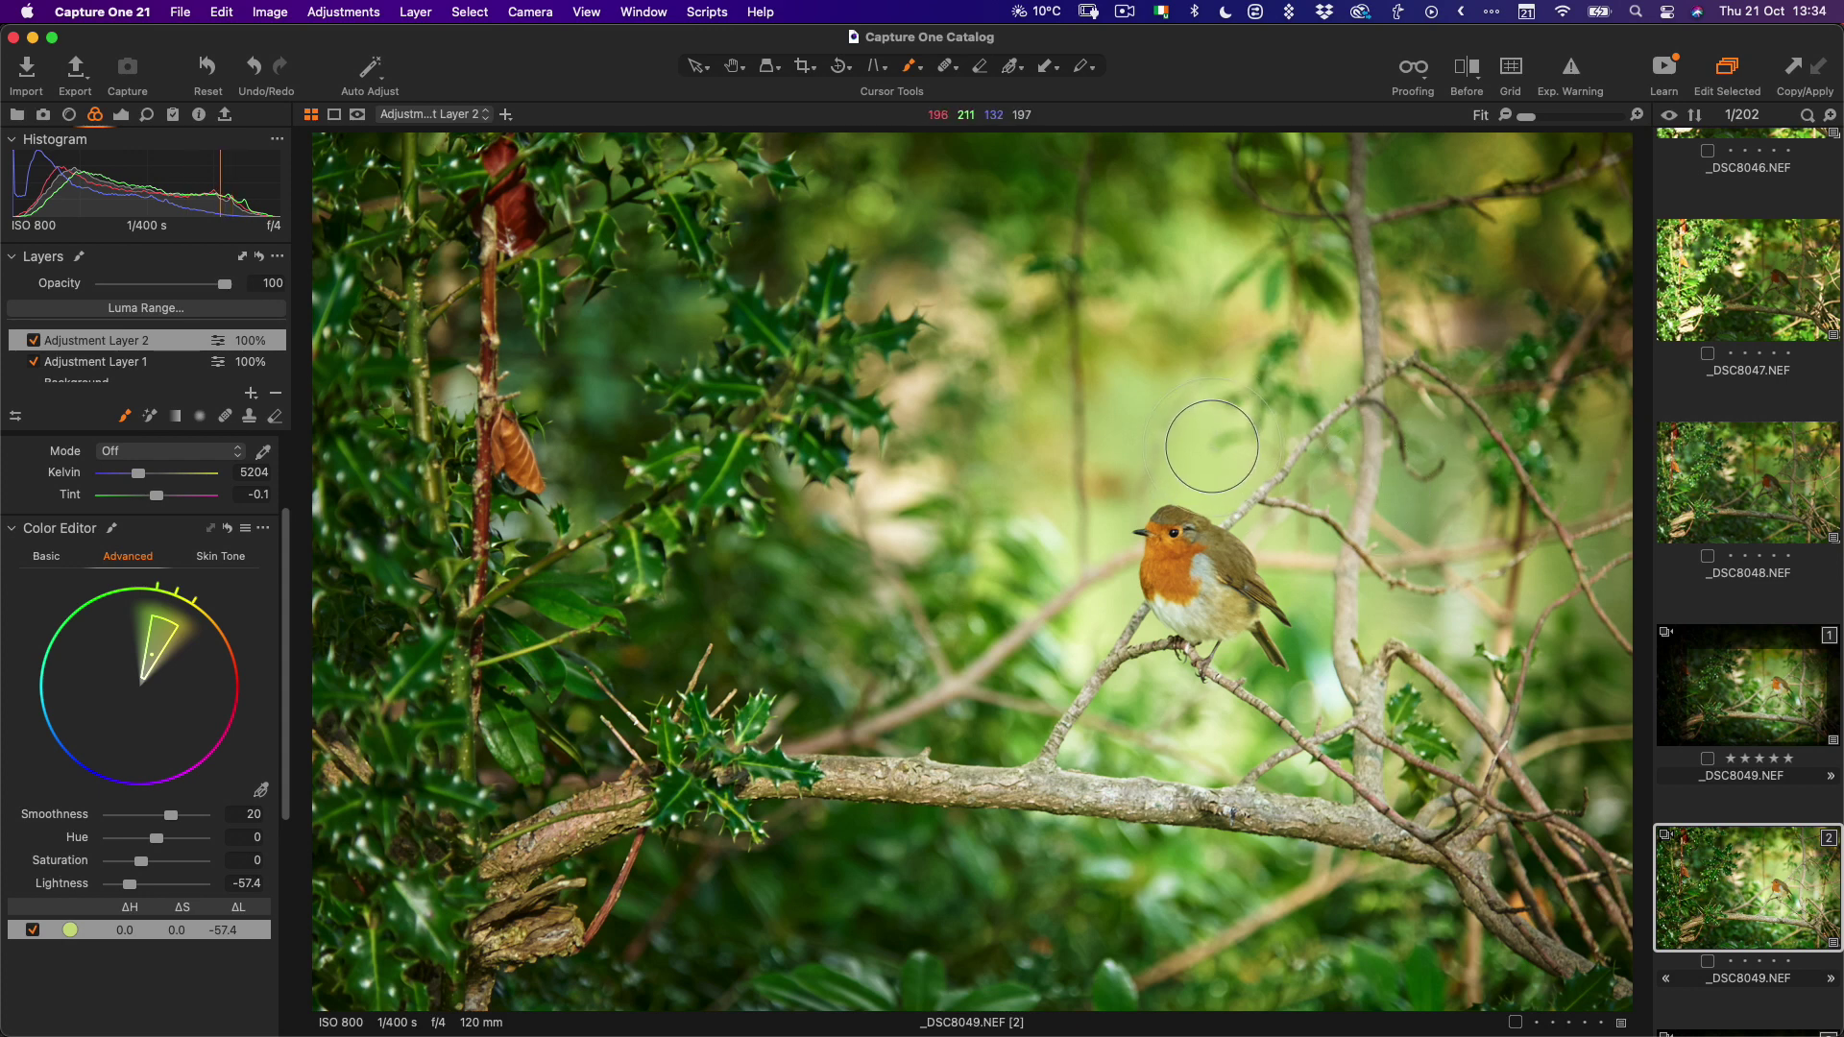
mouse_move(1212, 446)
left_mouse_down()
mouse_move(1267, 480)
mouse_move(1212, 455)
mouse_move(1378, 674)
mouse_move(1347, 658)
mouse_move(1332, 698)
mouse_move(1250, 733)
mouse_move(1133, 680)
mouse_move(1123, 705)
mouse_move(1088, 623)
mouse_move(1099, 461)
mouse_move(1124, 421)
mouse_move(1121, 469)
mouse_move(1215, 460)
mouse_move(1191, 349)
mouse_move(1174, 353)
mouse_move(1197, 411)
mouse_move(1254, 433)
mouse_move(1339, 342)
mouse_move(1174, 256)
mouse_move(1029, 371)
mouse_move(1000, 499)
mouse_move(1037, 529)
mouse_move(1055, 436)
mouse_move(1014, 599)
mouse_move(1053, 707)
mouse_move(1180, 755)
mouse_move(1334, 749)
mouse_move(1406, 634)
mouse_move(1402, 507)
mouse_move(1294, 502)
mouse_move(1388, 518)
mouse_move(1330, 691)
left_mouse_up()
- Feather Adjustment Layer 2's mask with a radius of 63.1
left_click(219, 341)
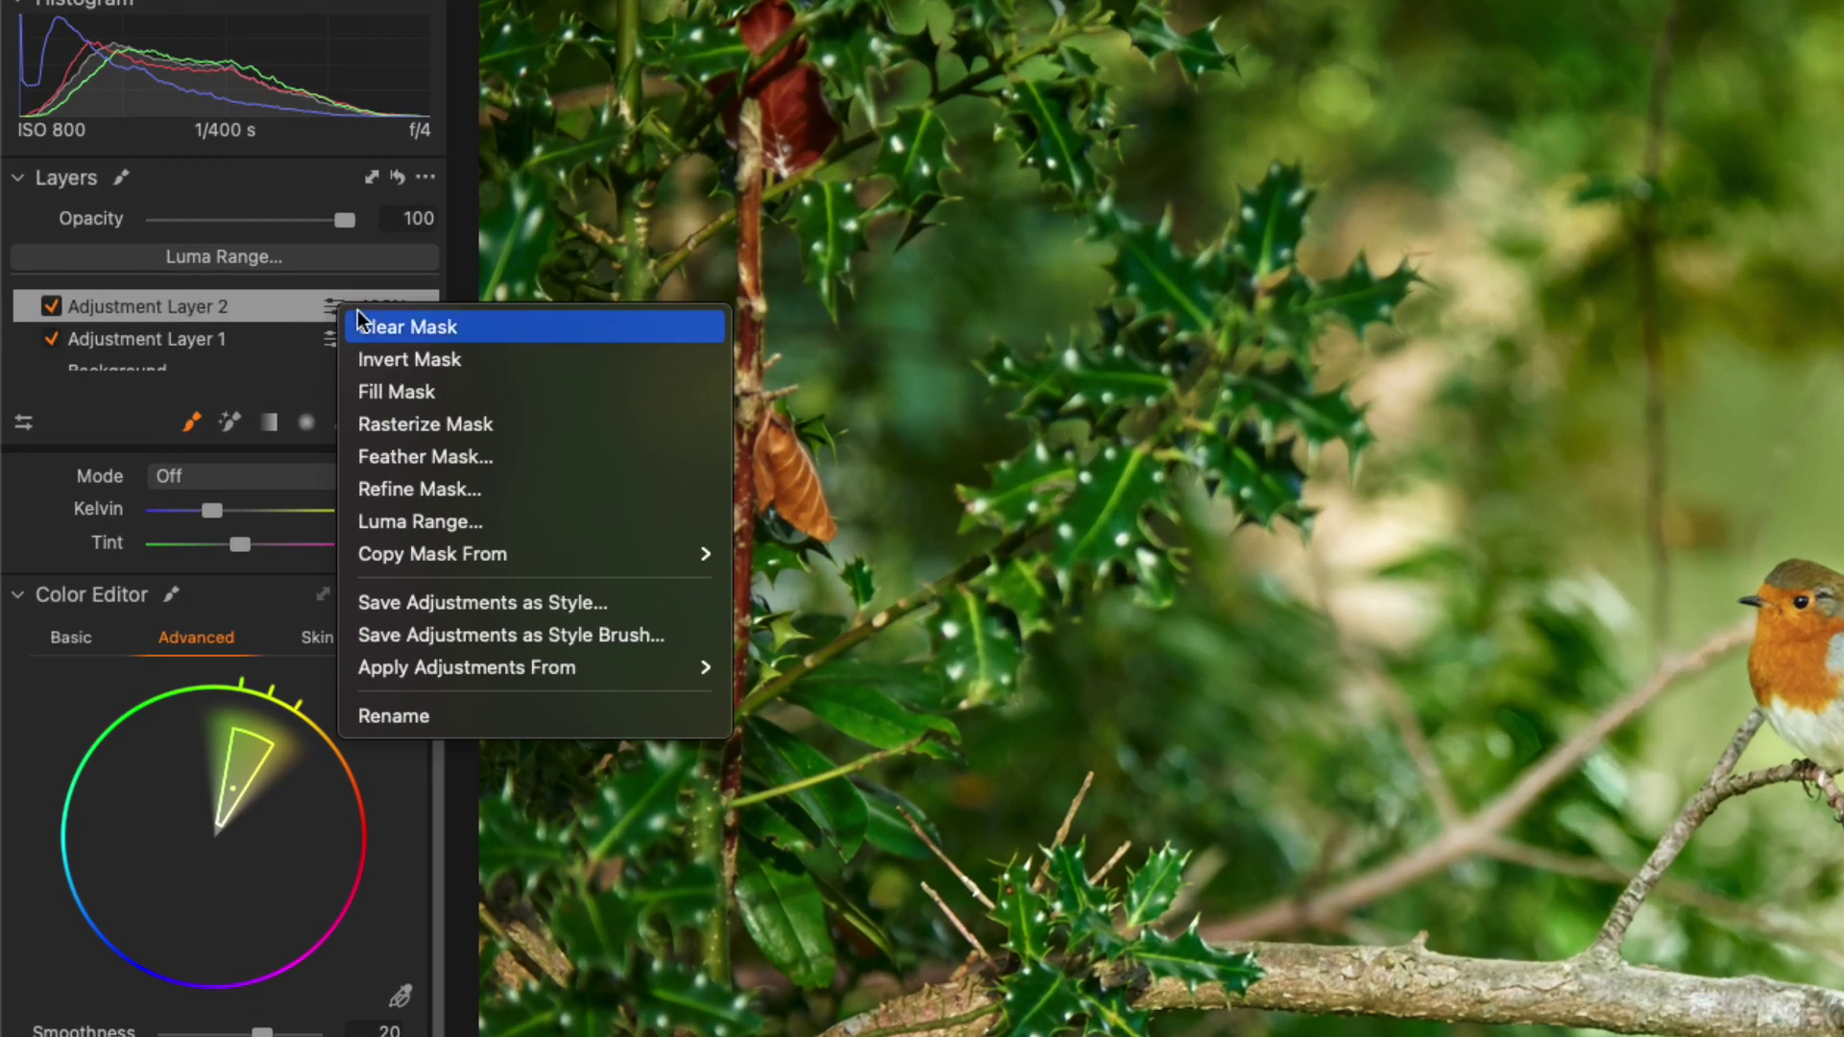
left_click(465, 455)
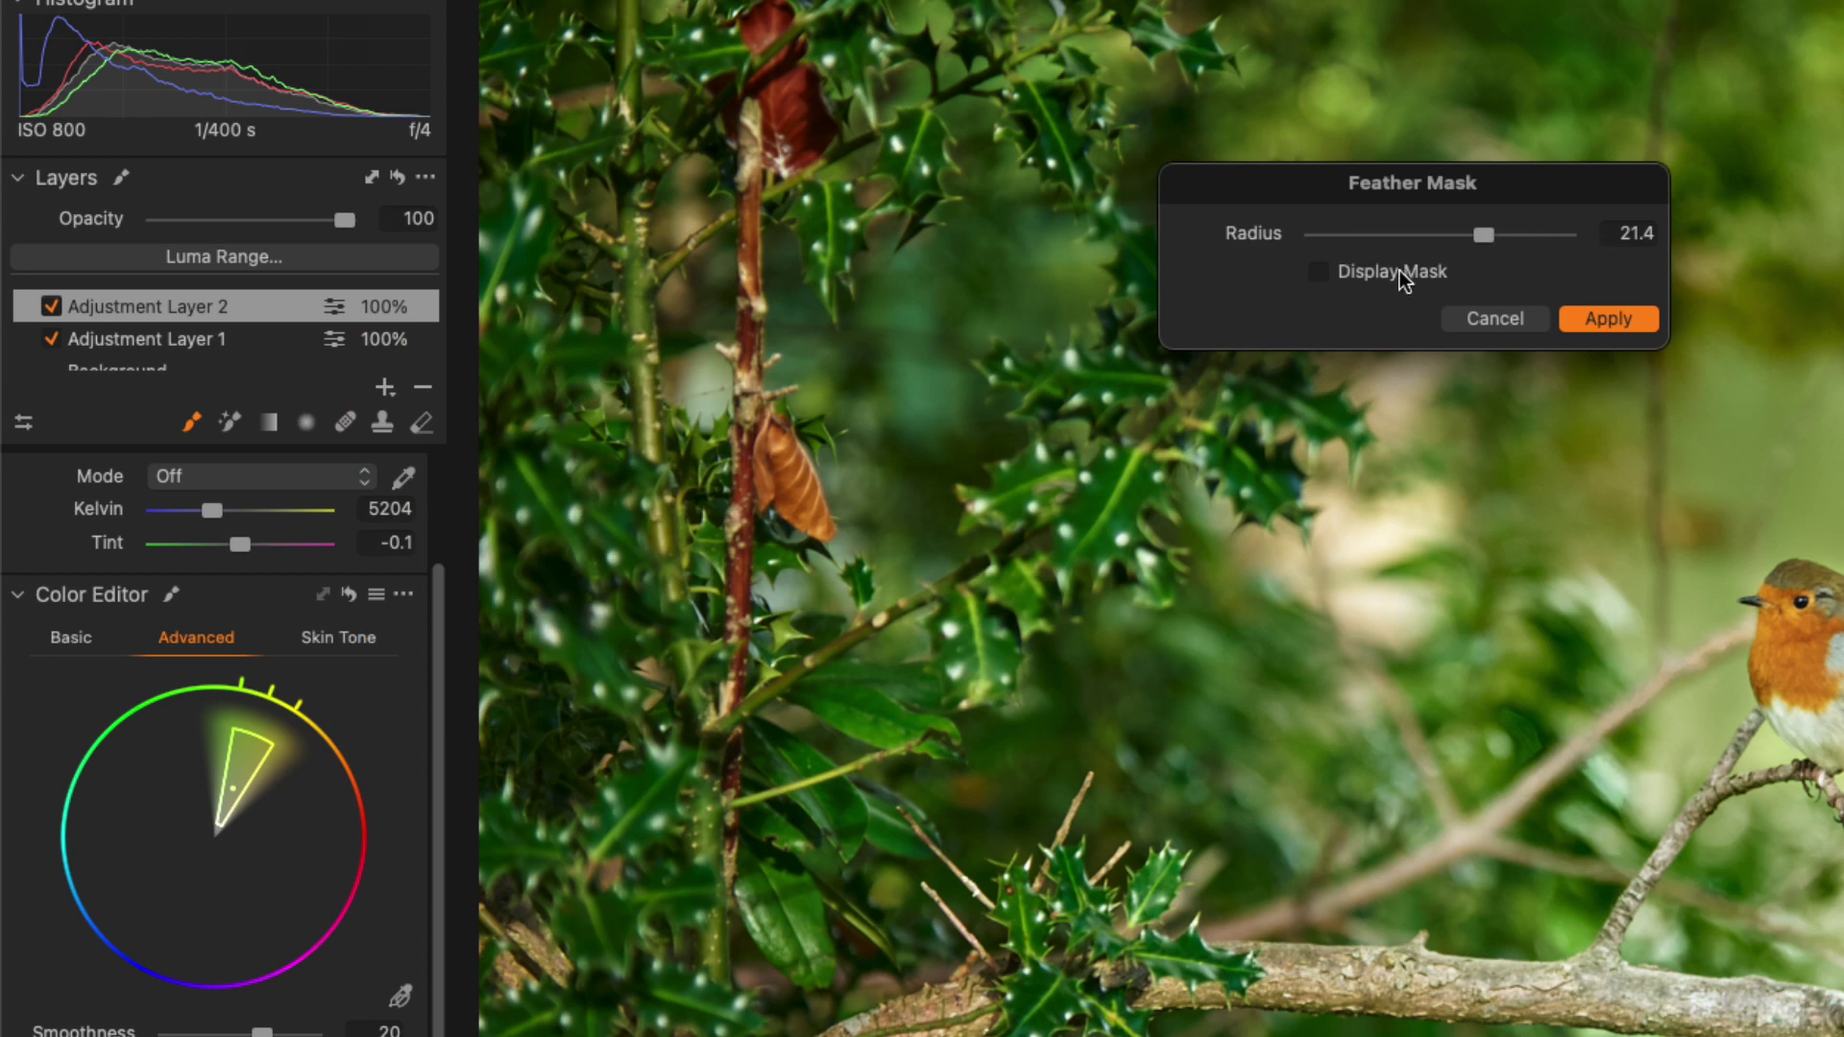
left_click(1404, 276)
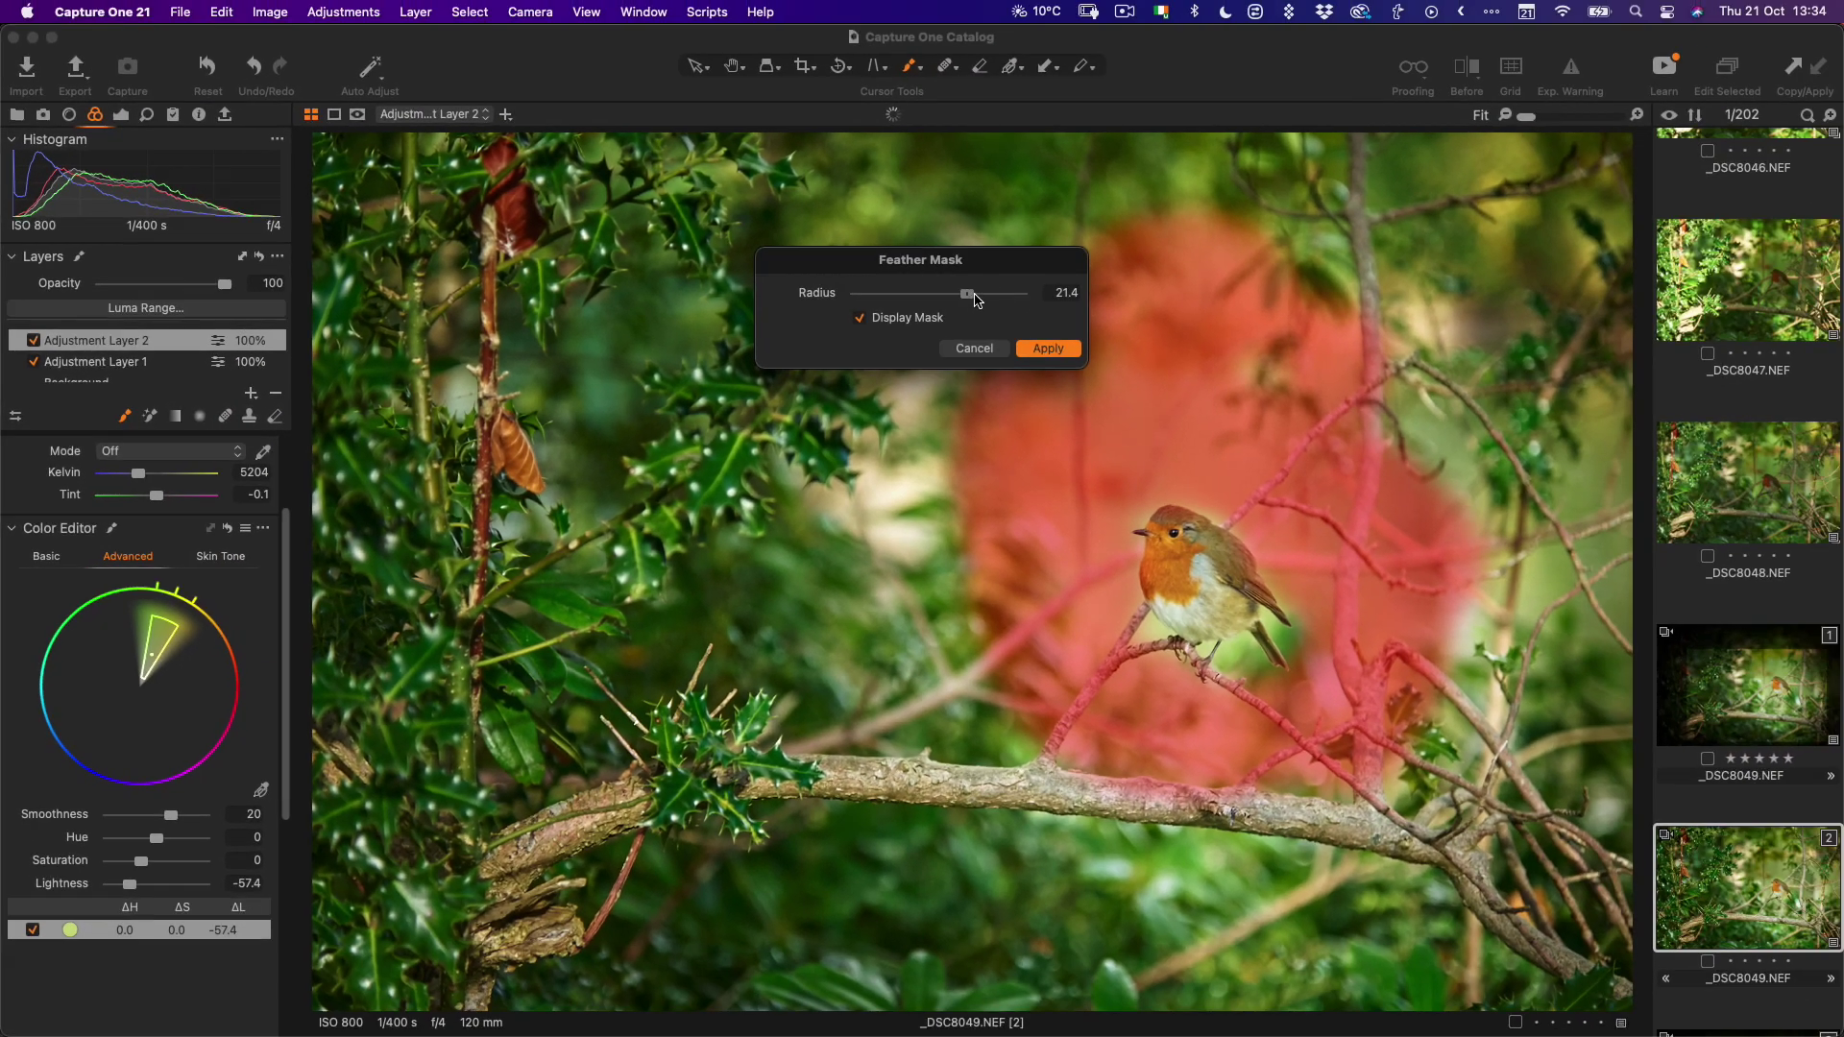
mouse_move(976, 300)
left_mouse_down()
mouse_move(1015, 303)
mouse_move(993, 302)
left_mouse_up()
left_click(1061, 348)
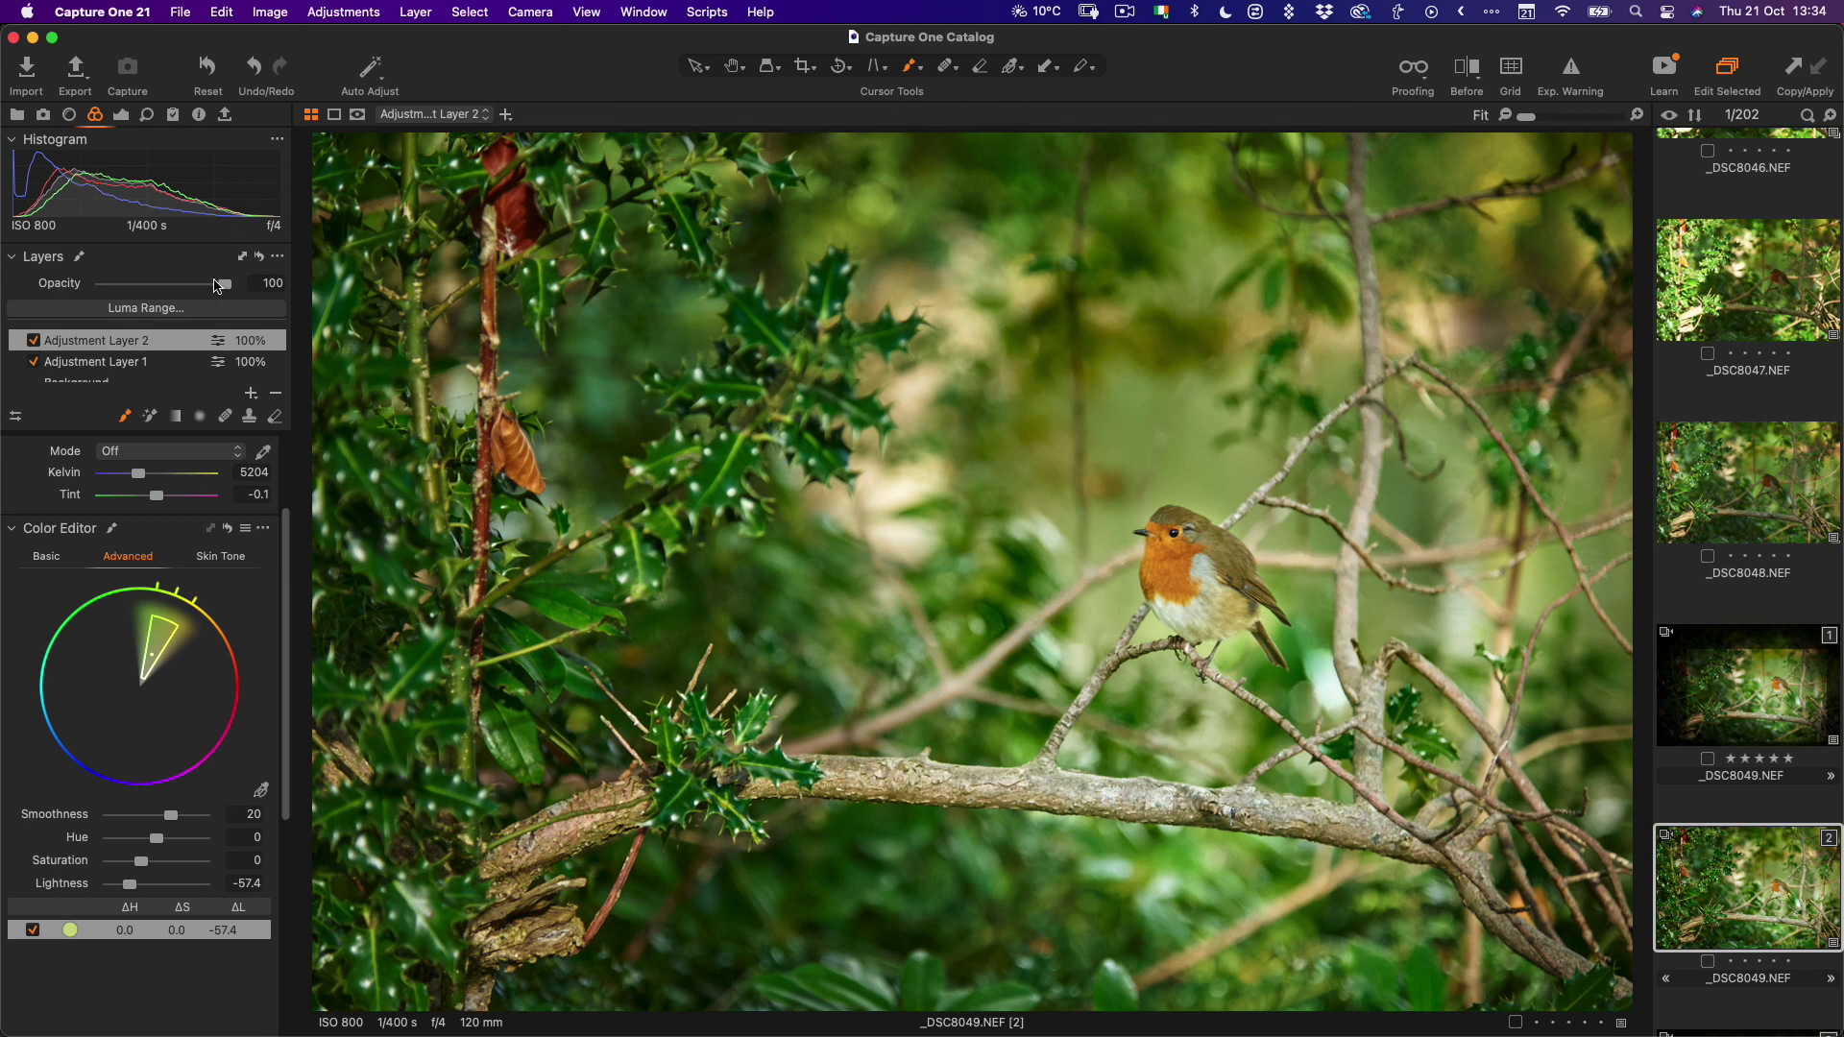
- Lower the layer's opacity to about 45% and extend the mask left and right of the robin
left_click_drag(221, 288, 154, 287)
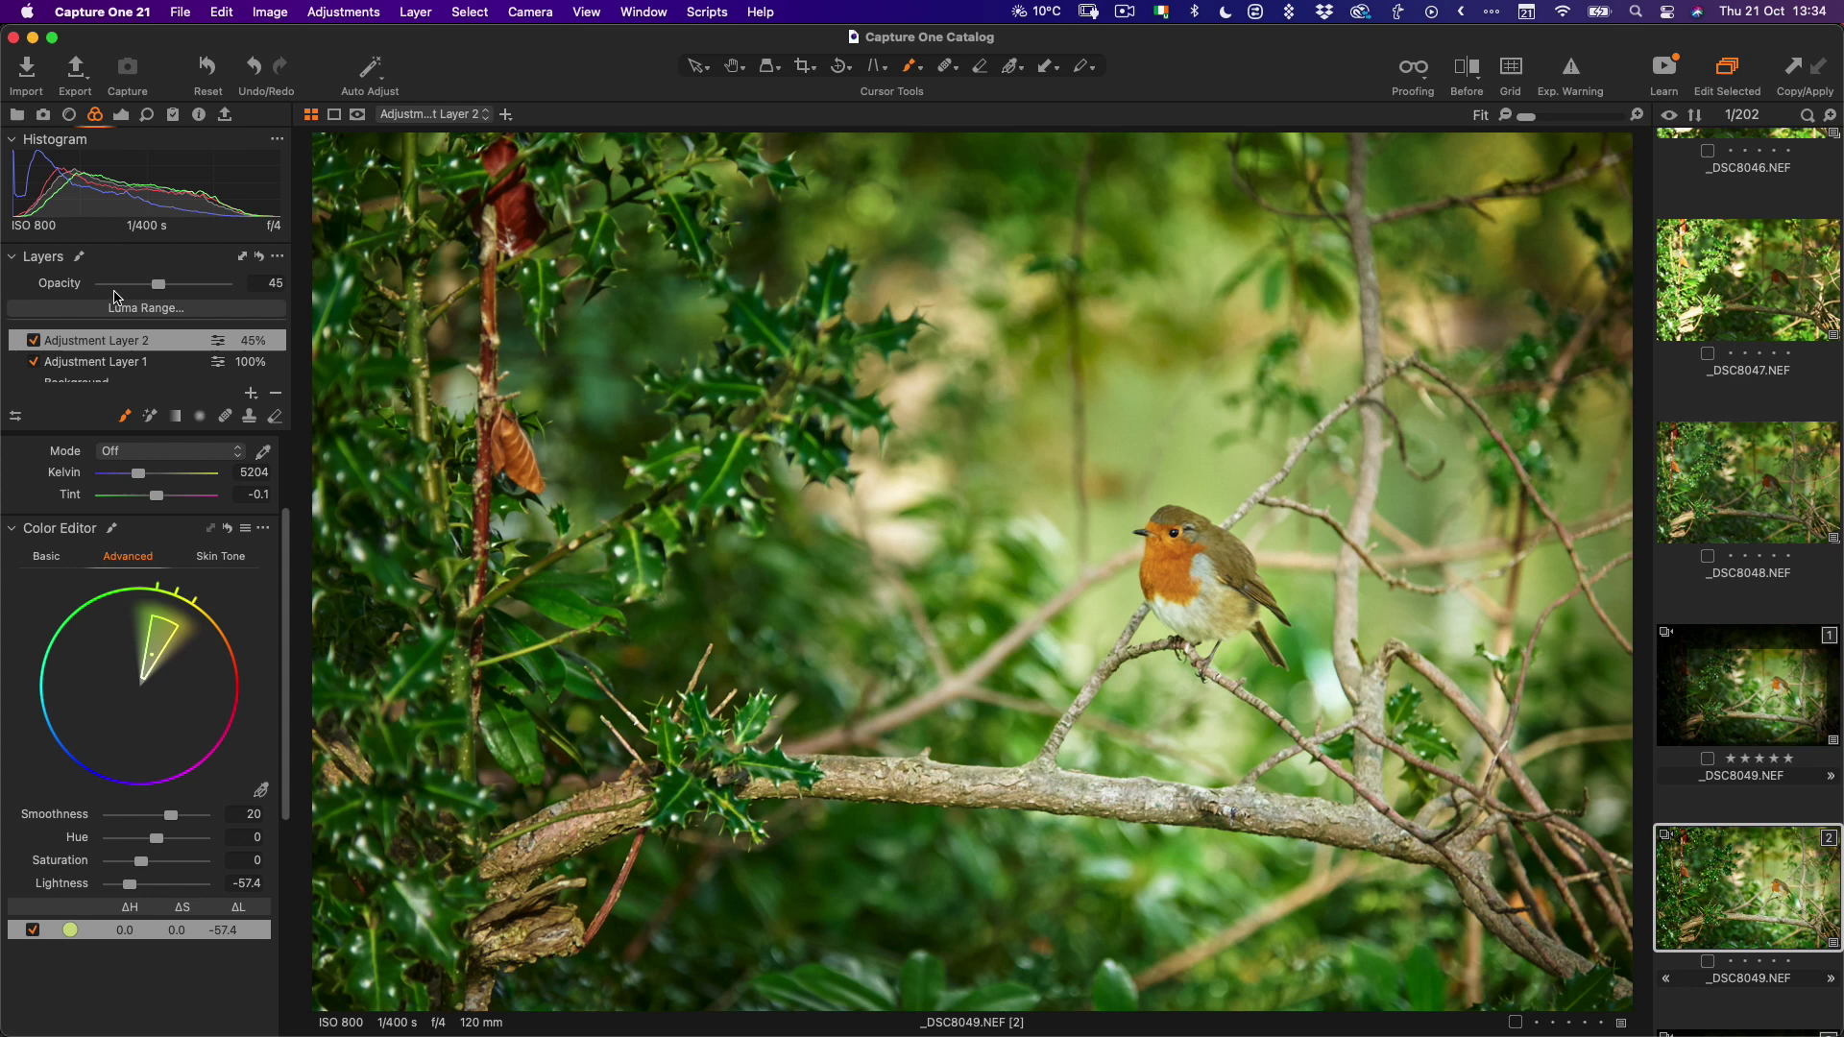
mouse_move(936, 480)
left_mouse_down()
mouse_move(912, 509)
mouse_move(878, 449)
mouse_move(939, 267)
left_mouse_up()
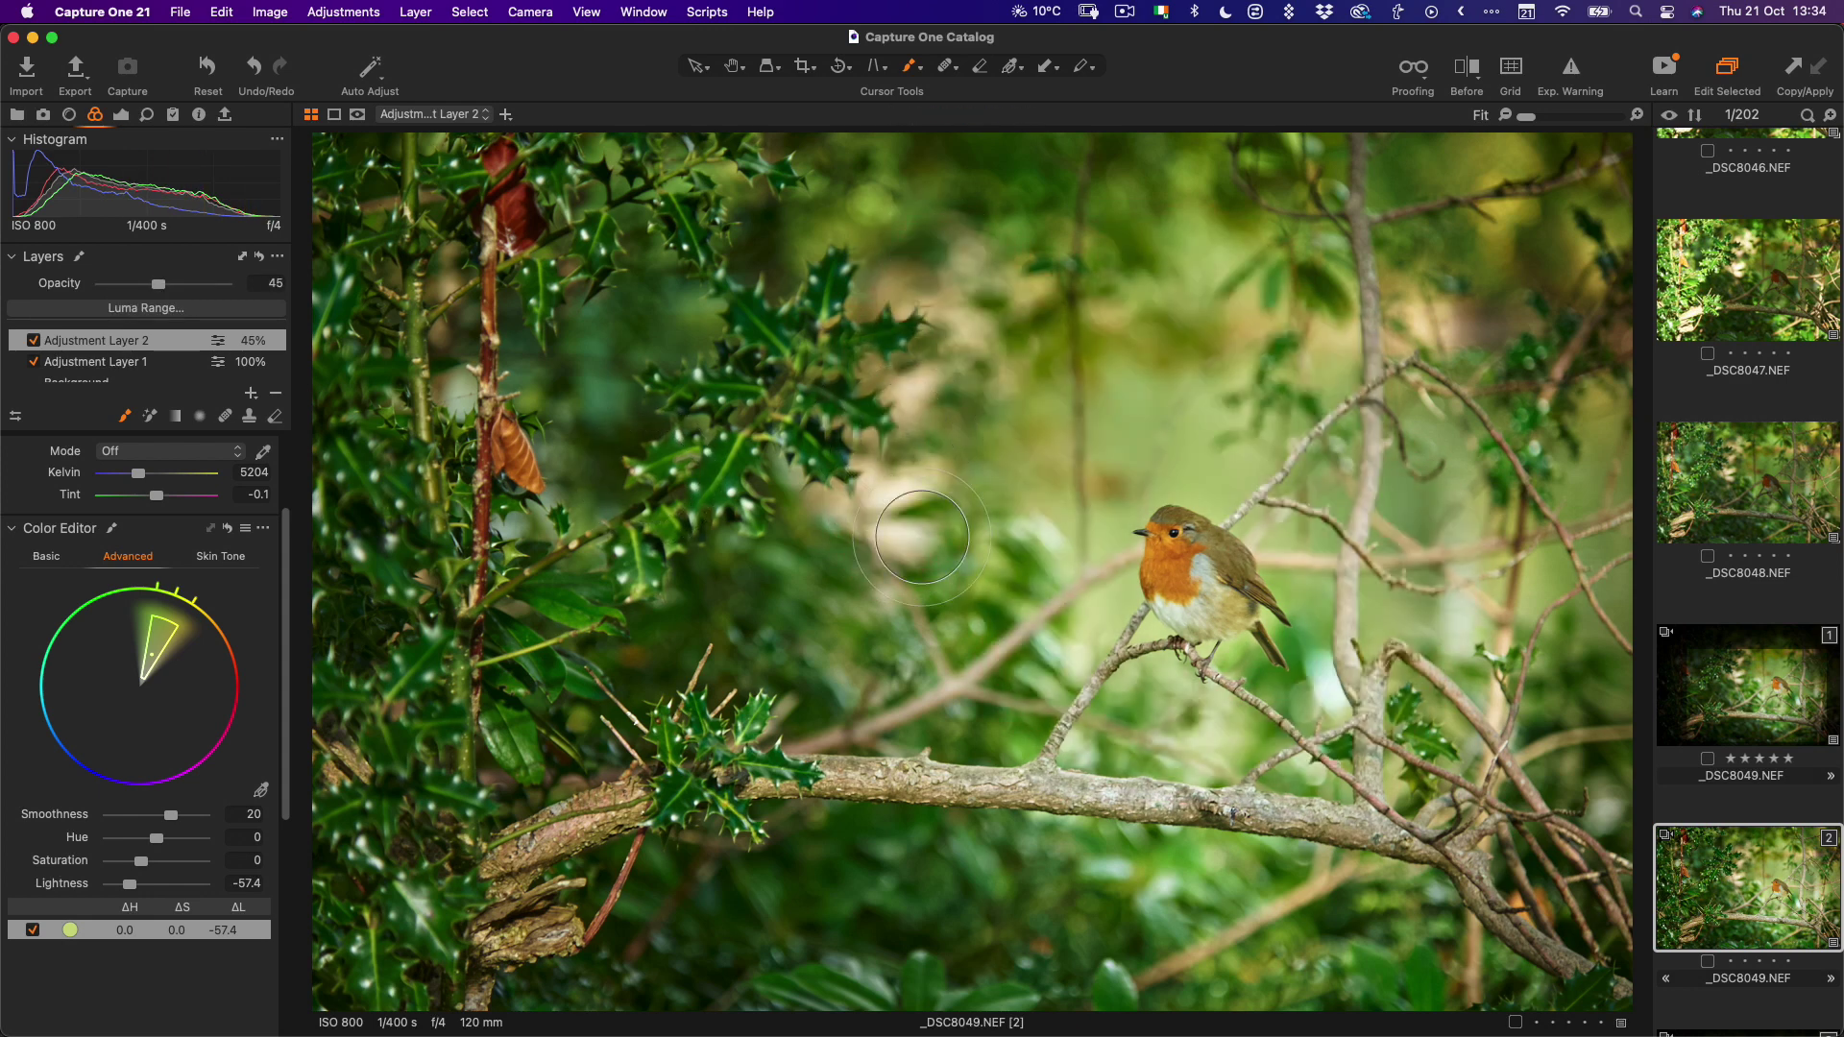
mouse_move(1449, 288)
left_mouse_down()
mouse_move(1469, 441)
mouse_move(1439, 336)
mouse_move(1473, 641)
mouse_move(1516, 597)
mouse_move(1486, 388)
mouse_move(1363, 280)
mouse_move(1202, 248)
mouse_move(997, 257)
mouse_move(990, 279)
mouse_move(1040, 265)
left_mouse_up()
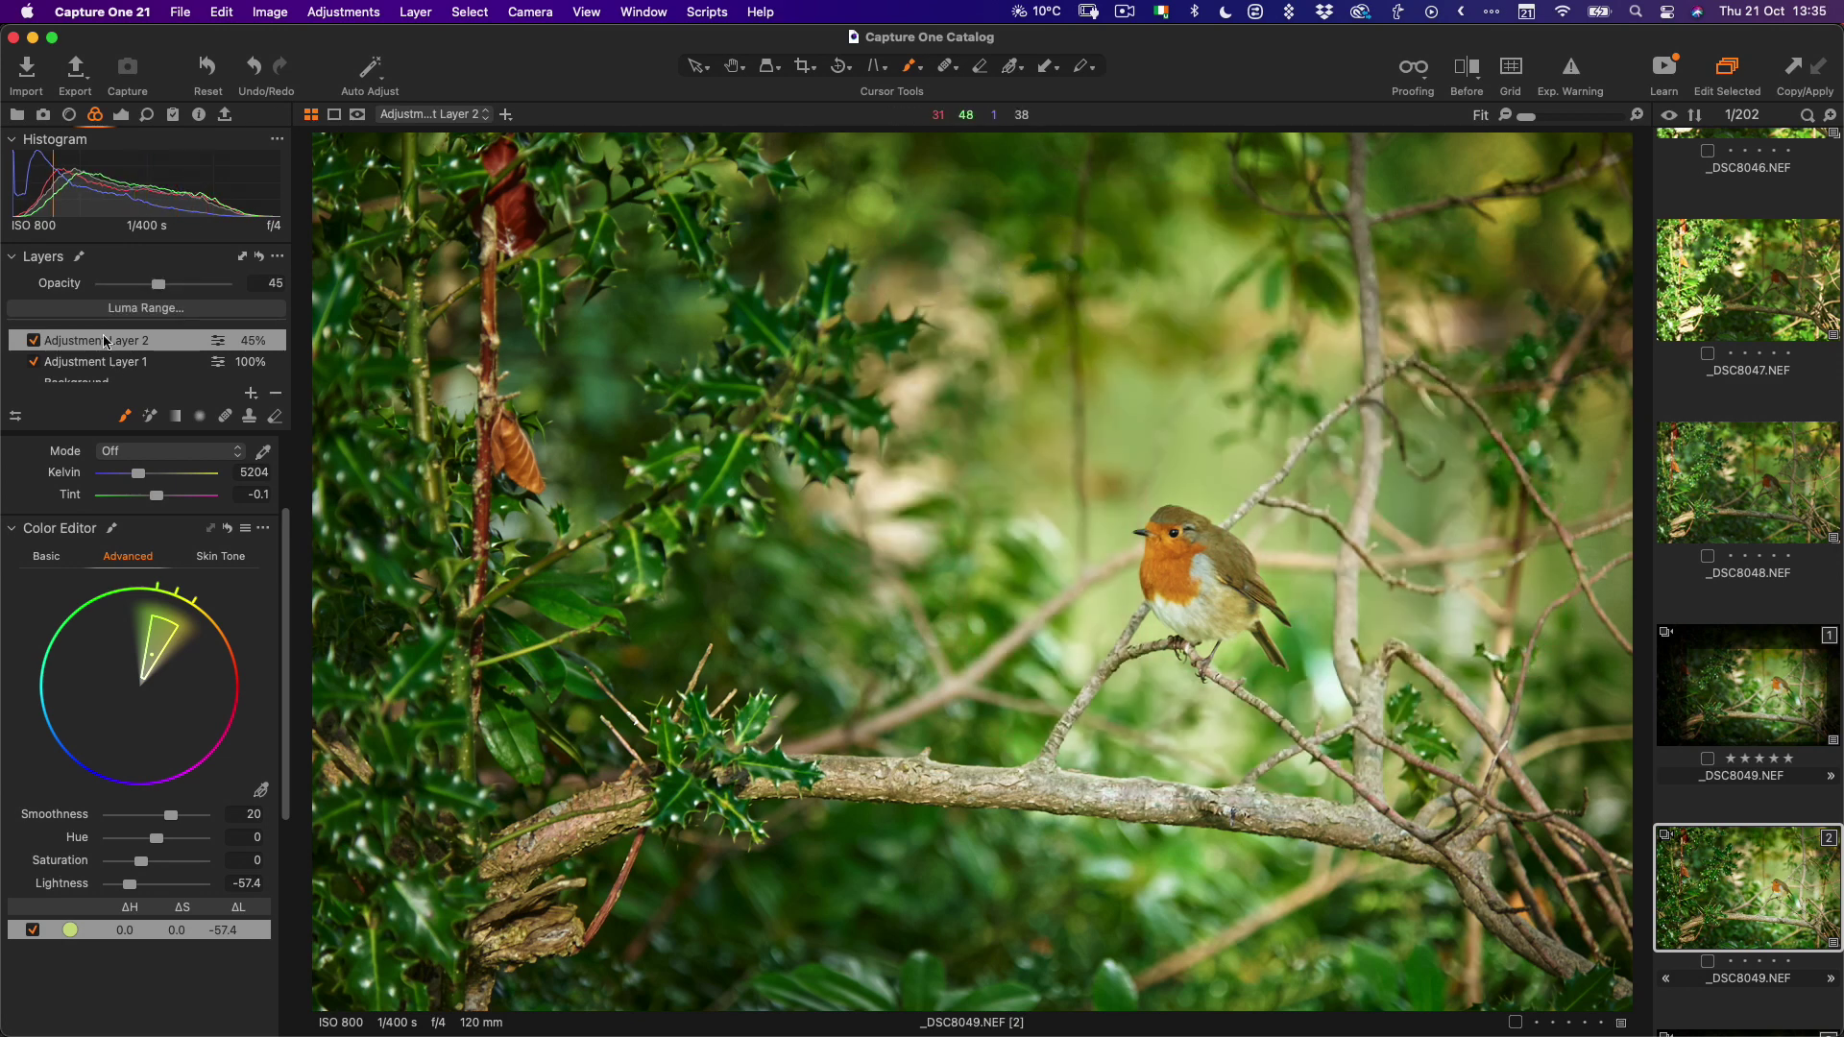
left_click(34, 342)
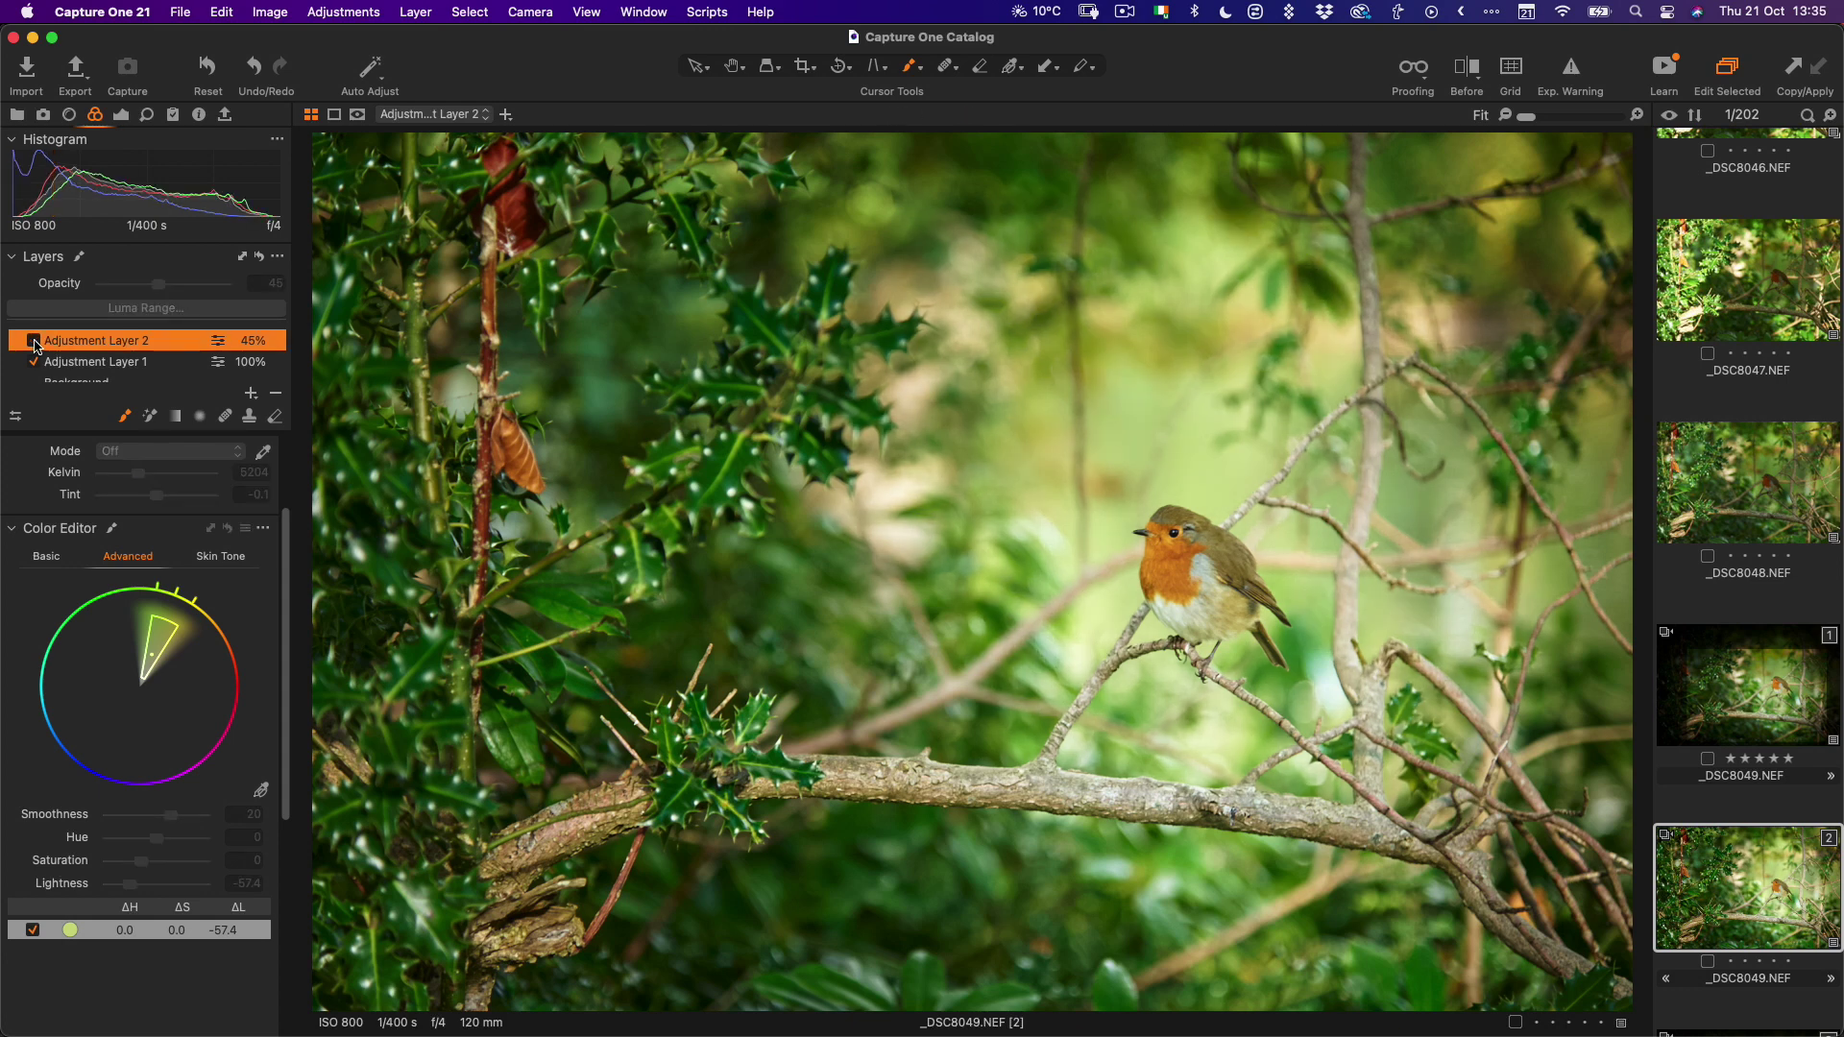
left_click(34, 342)
left_click(33, 342)
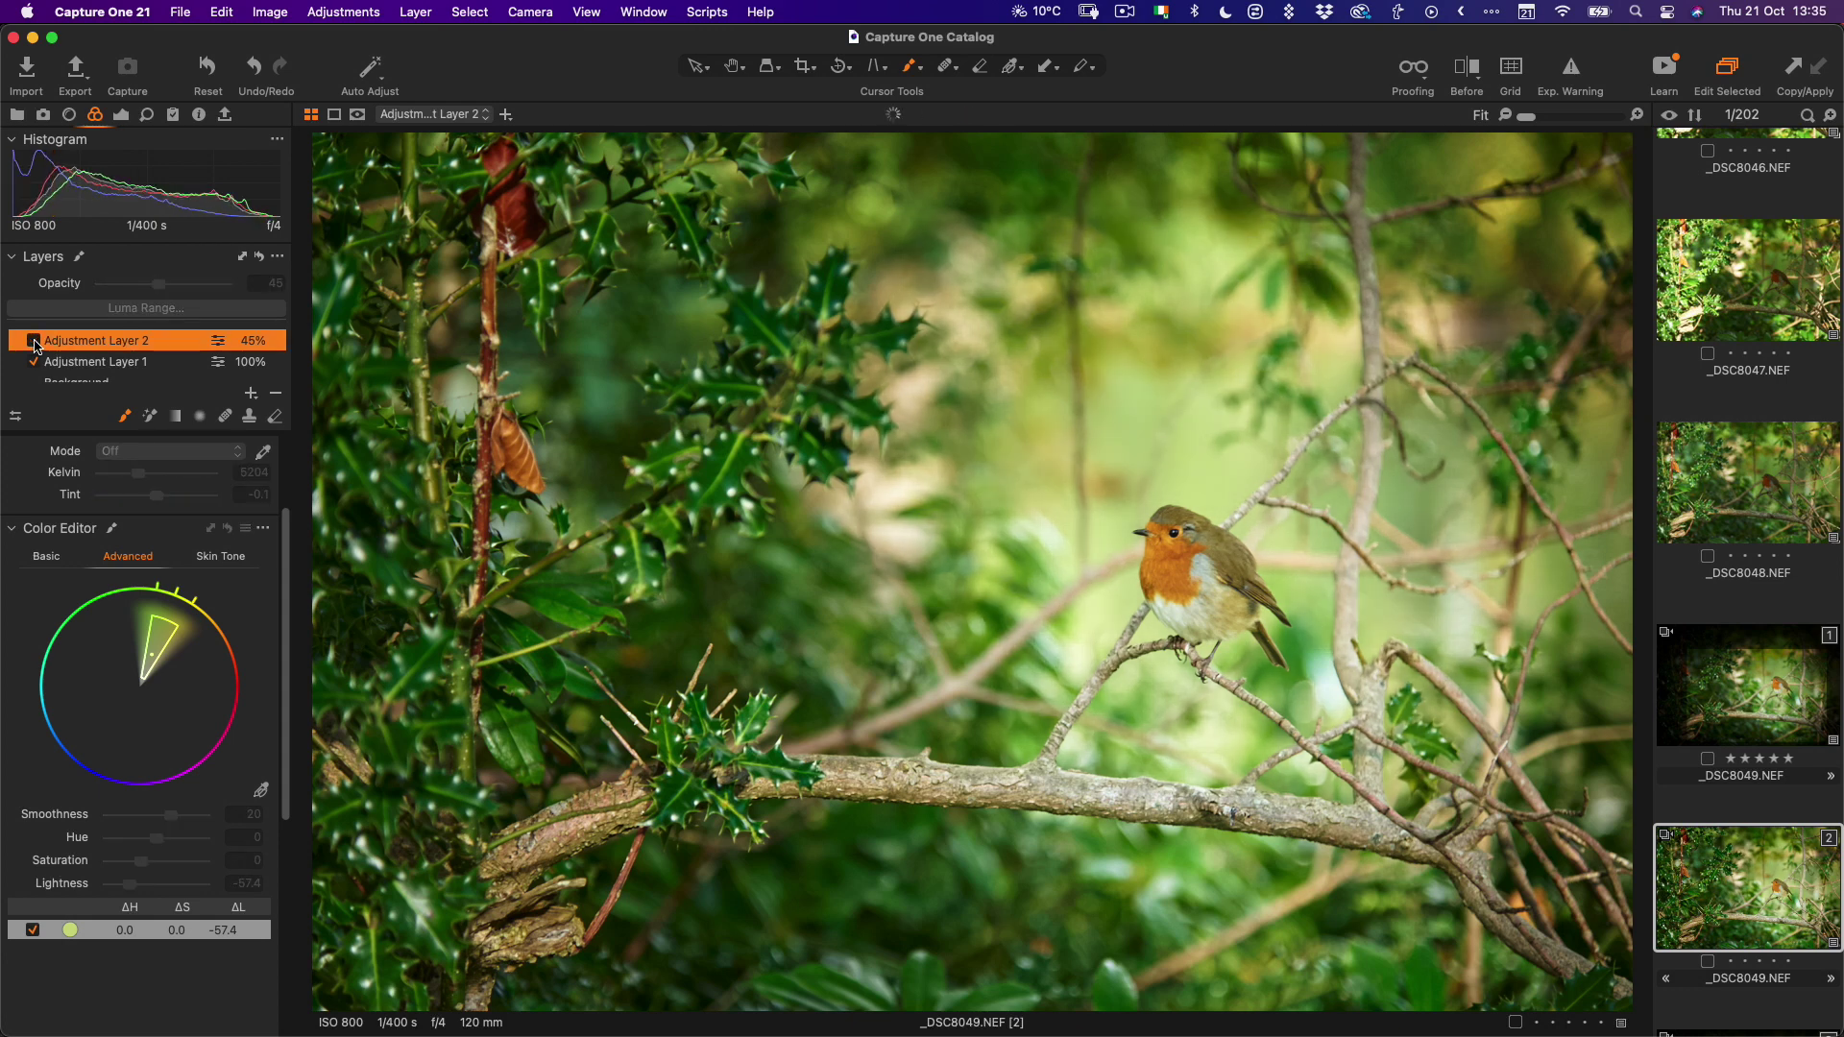
left_click(33, 342)
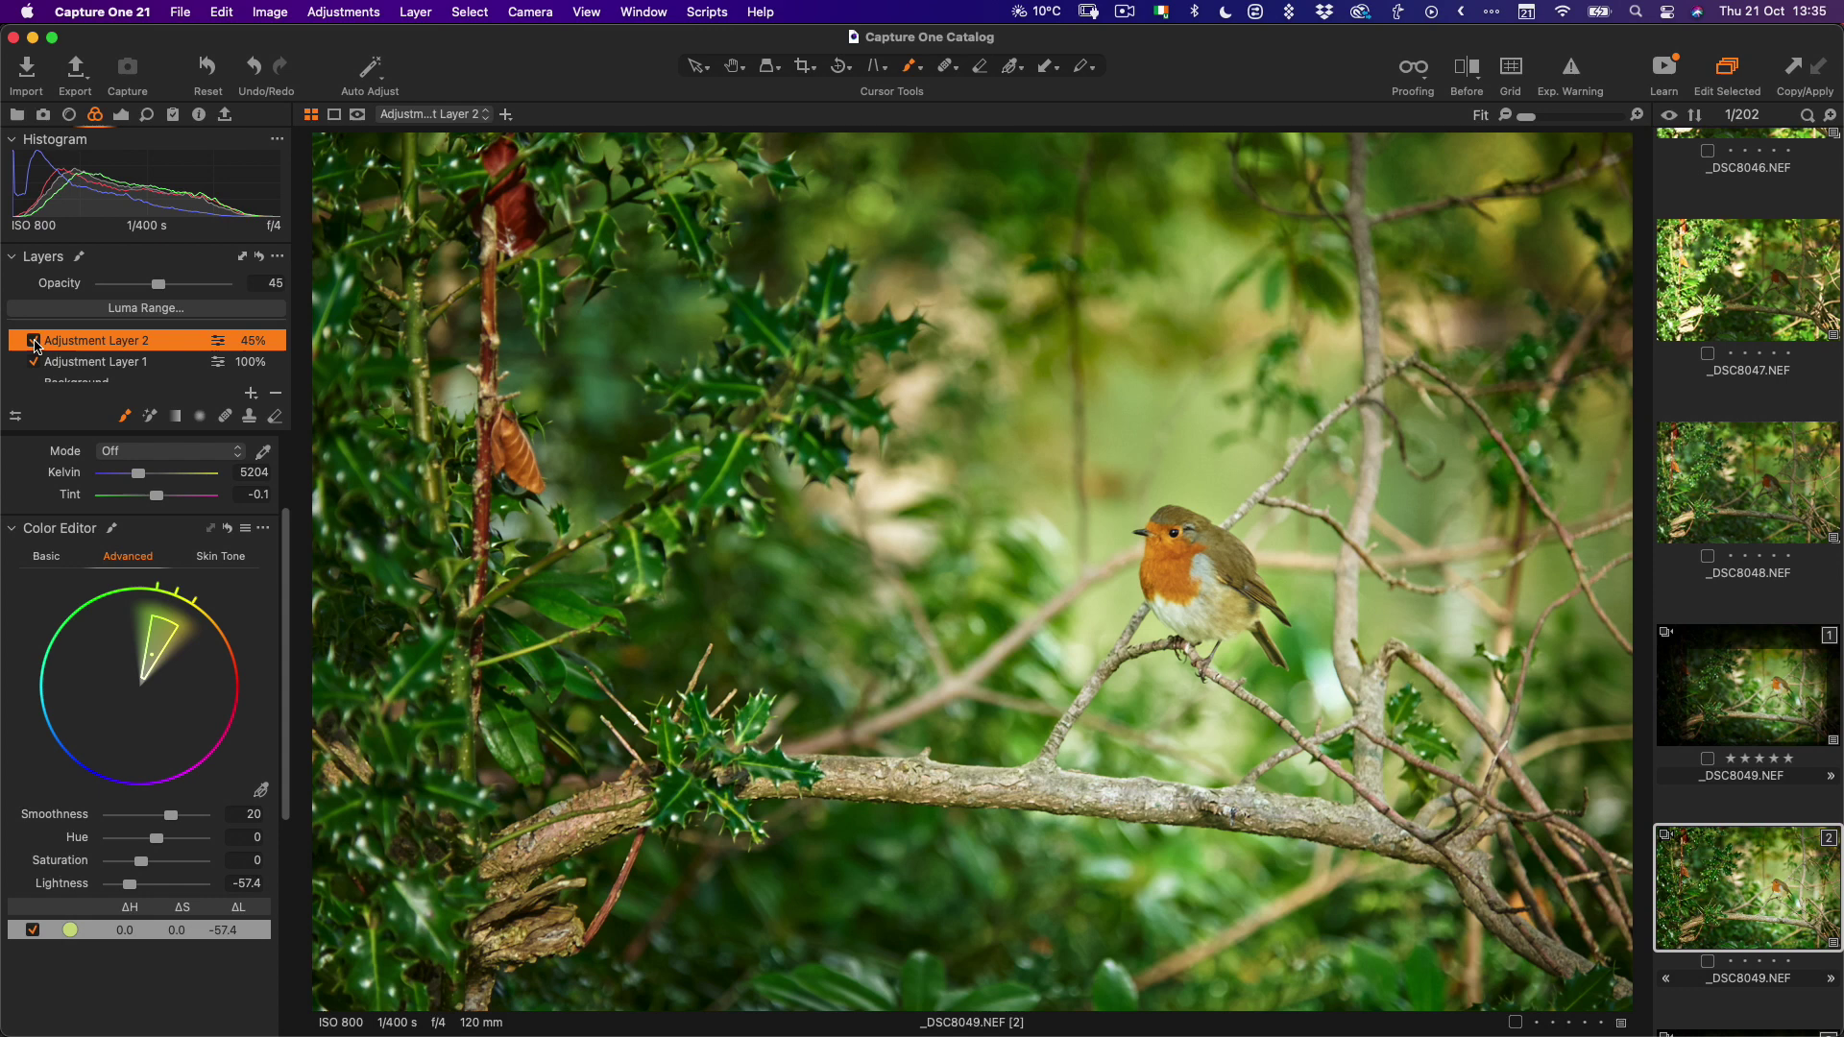
- Crop the photo tighter around the robin to about 1792 × 1200 px
left_click(34, 341)
left_click(34, 342)
left_click(803, 65)
left_click_drag(317, 134, 455, 213)
left_click_drag(956, 440, 1005, 422)
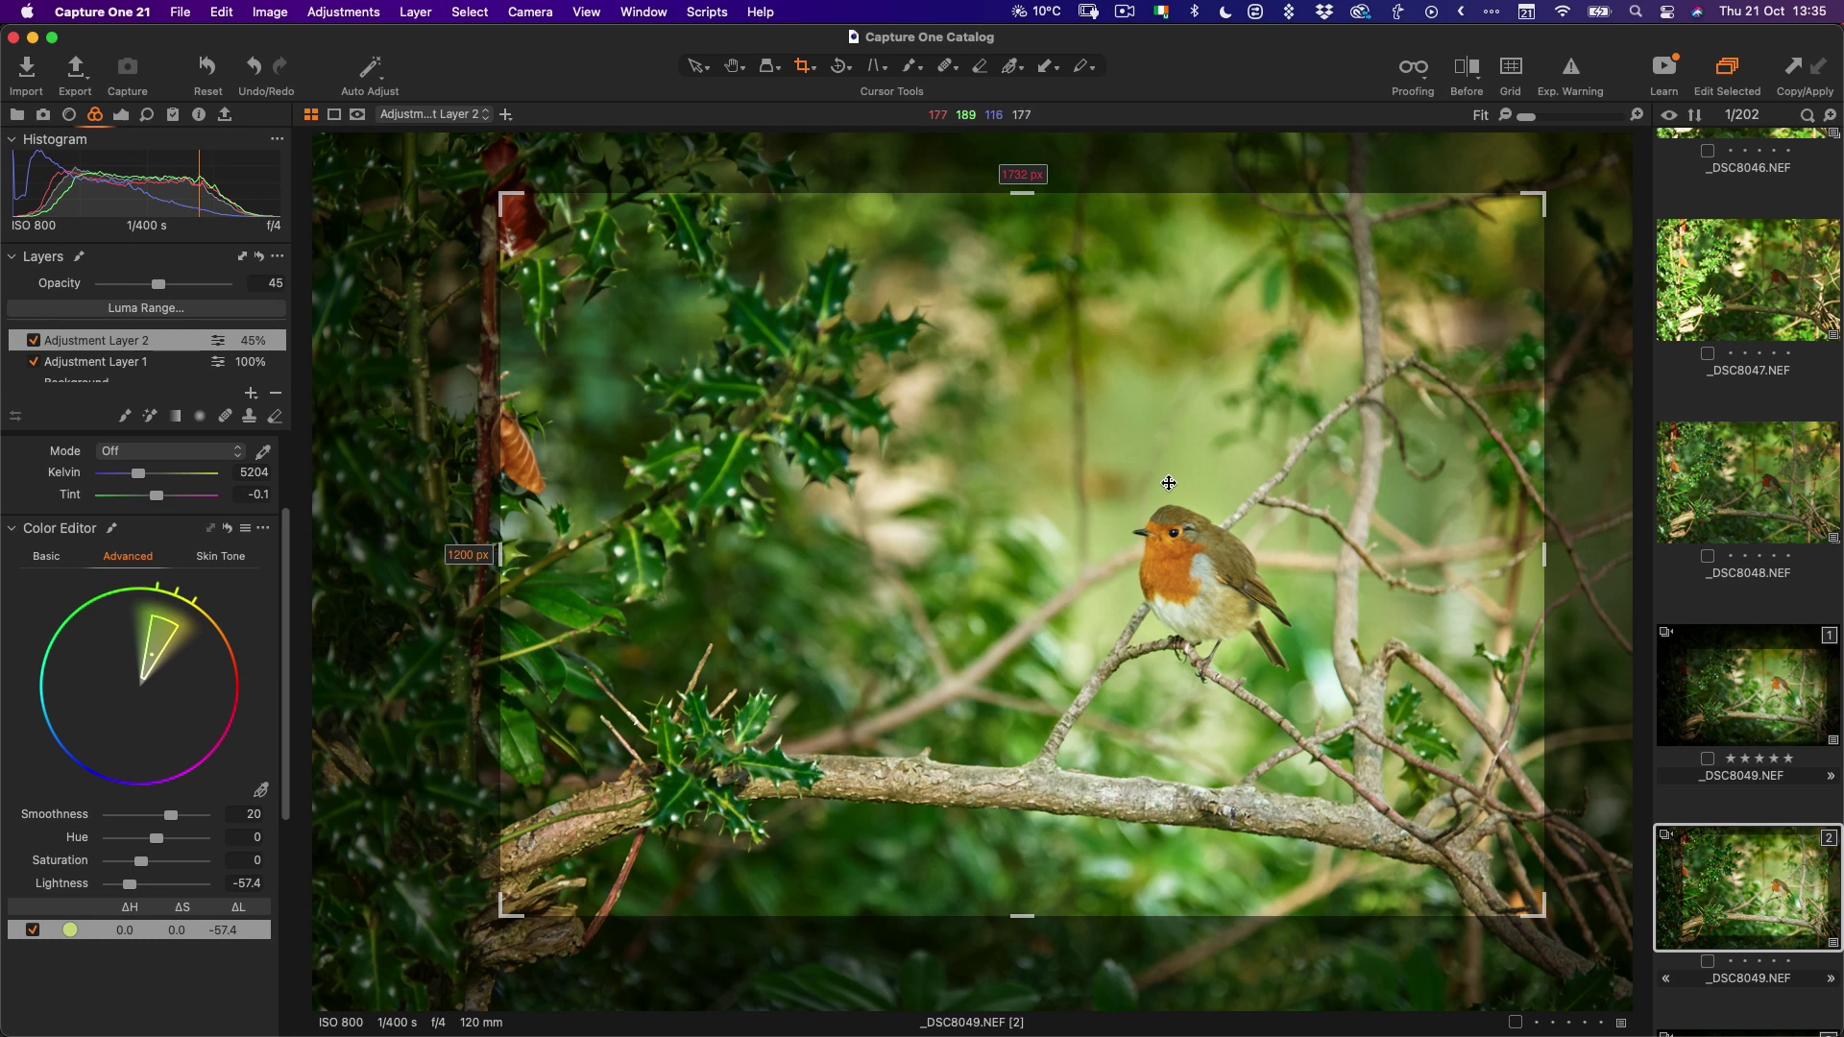
key("h")
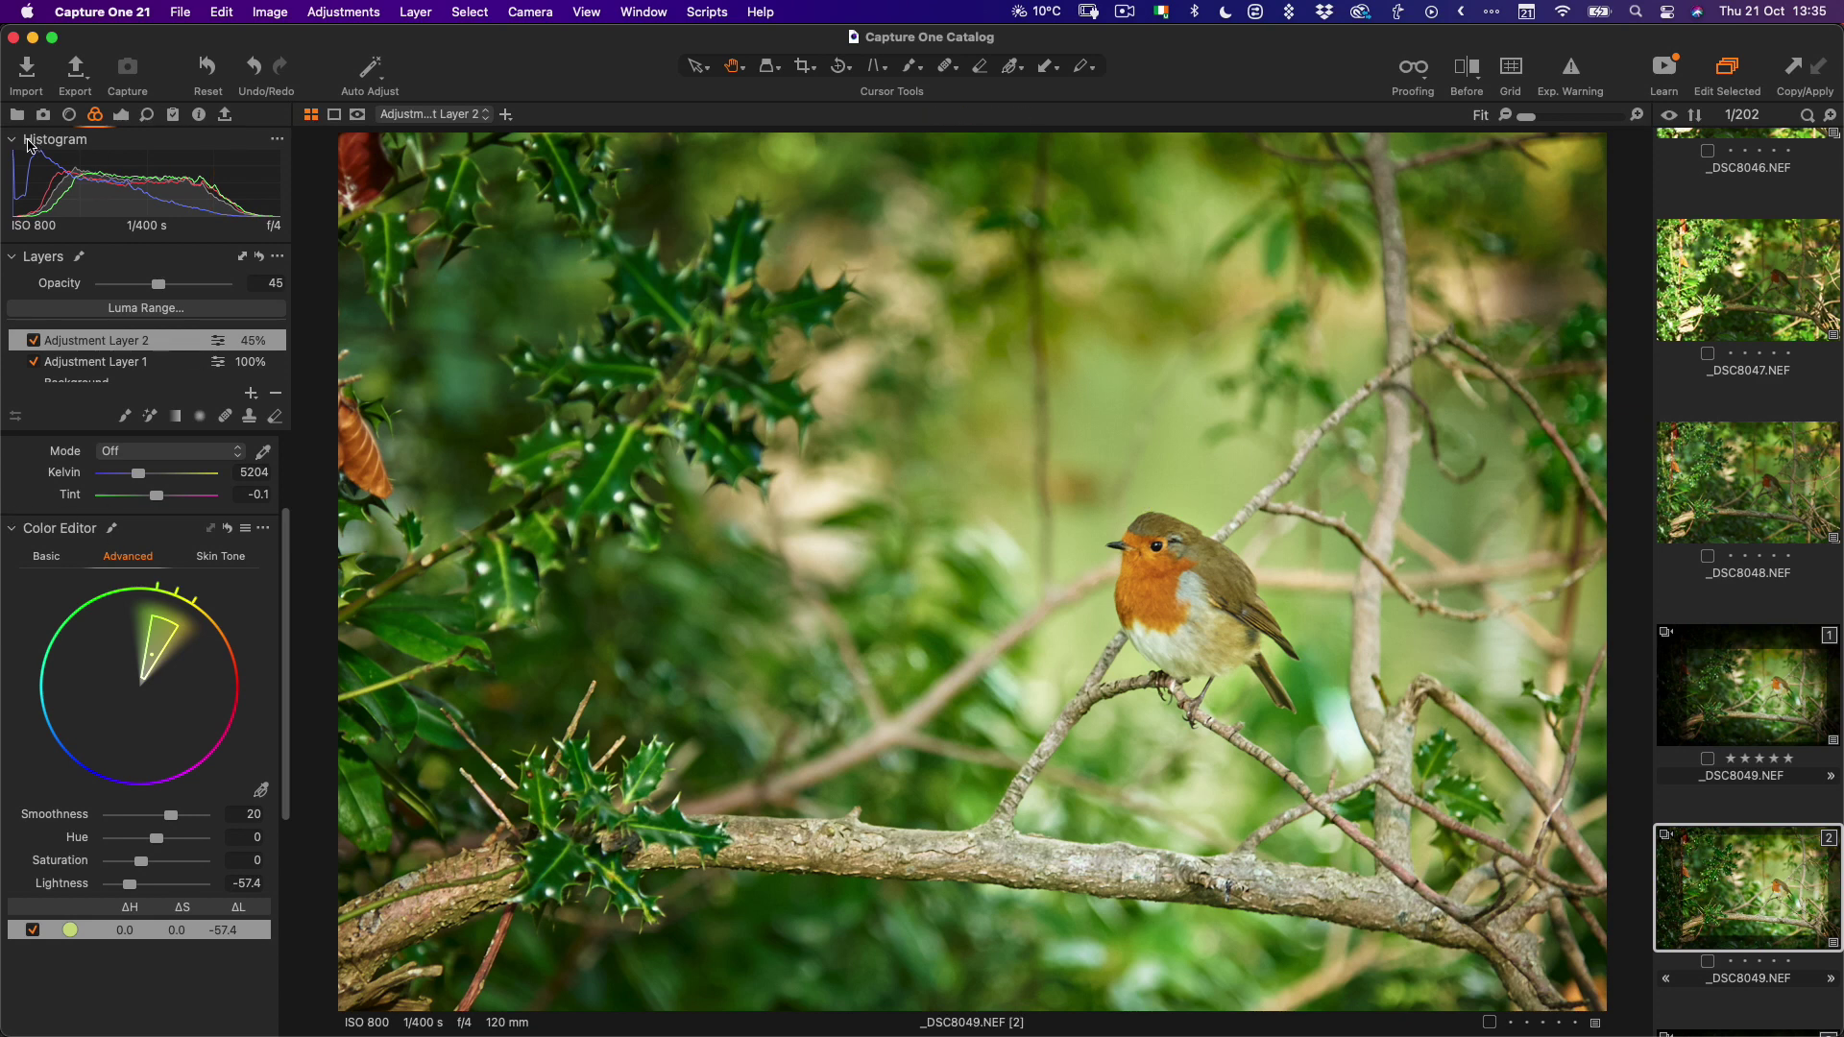
left_click(122, 115)
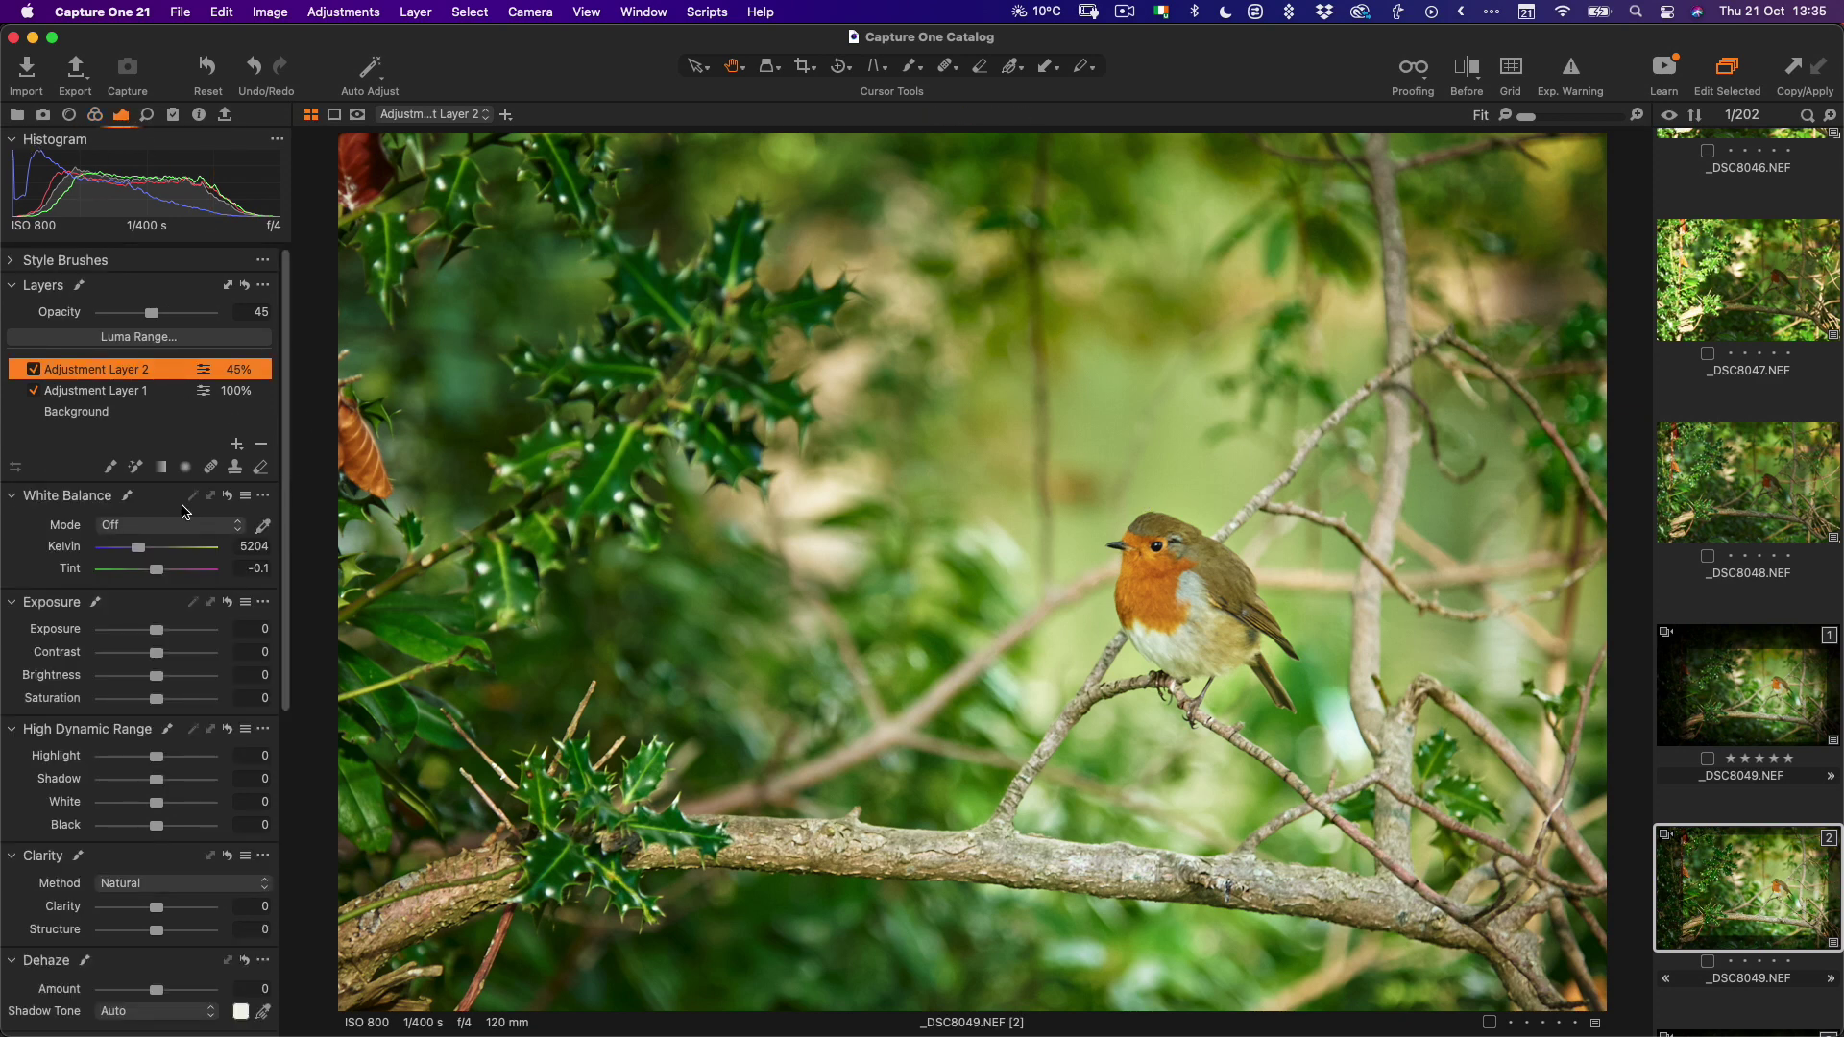
scroll(186, 511, "down", 5)
scroll(144, 461, "up", 5)
left_click(77, 412)
scroll(159, 999, "down", 10)
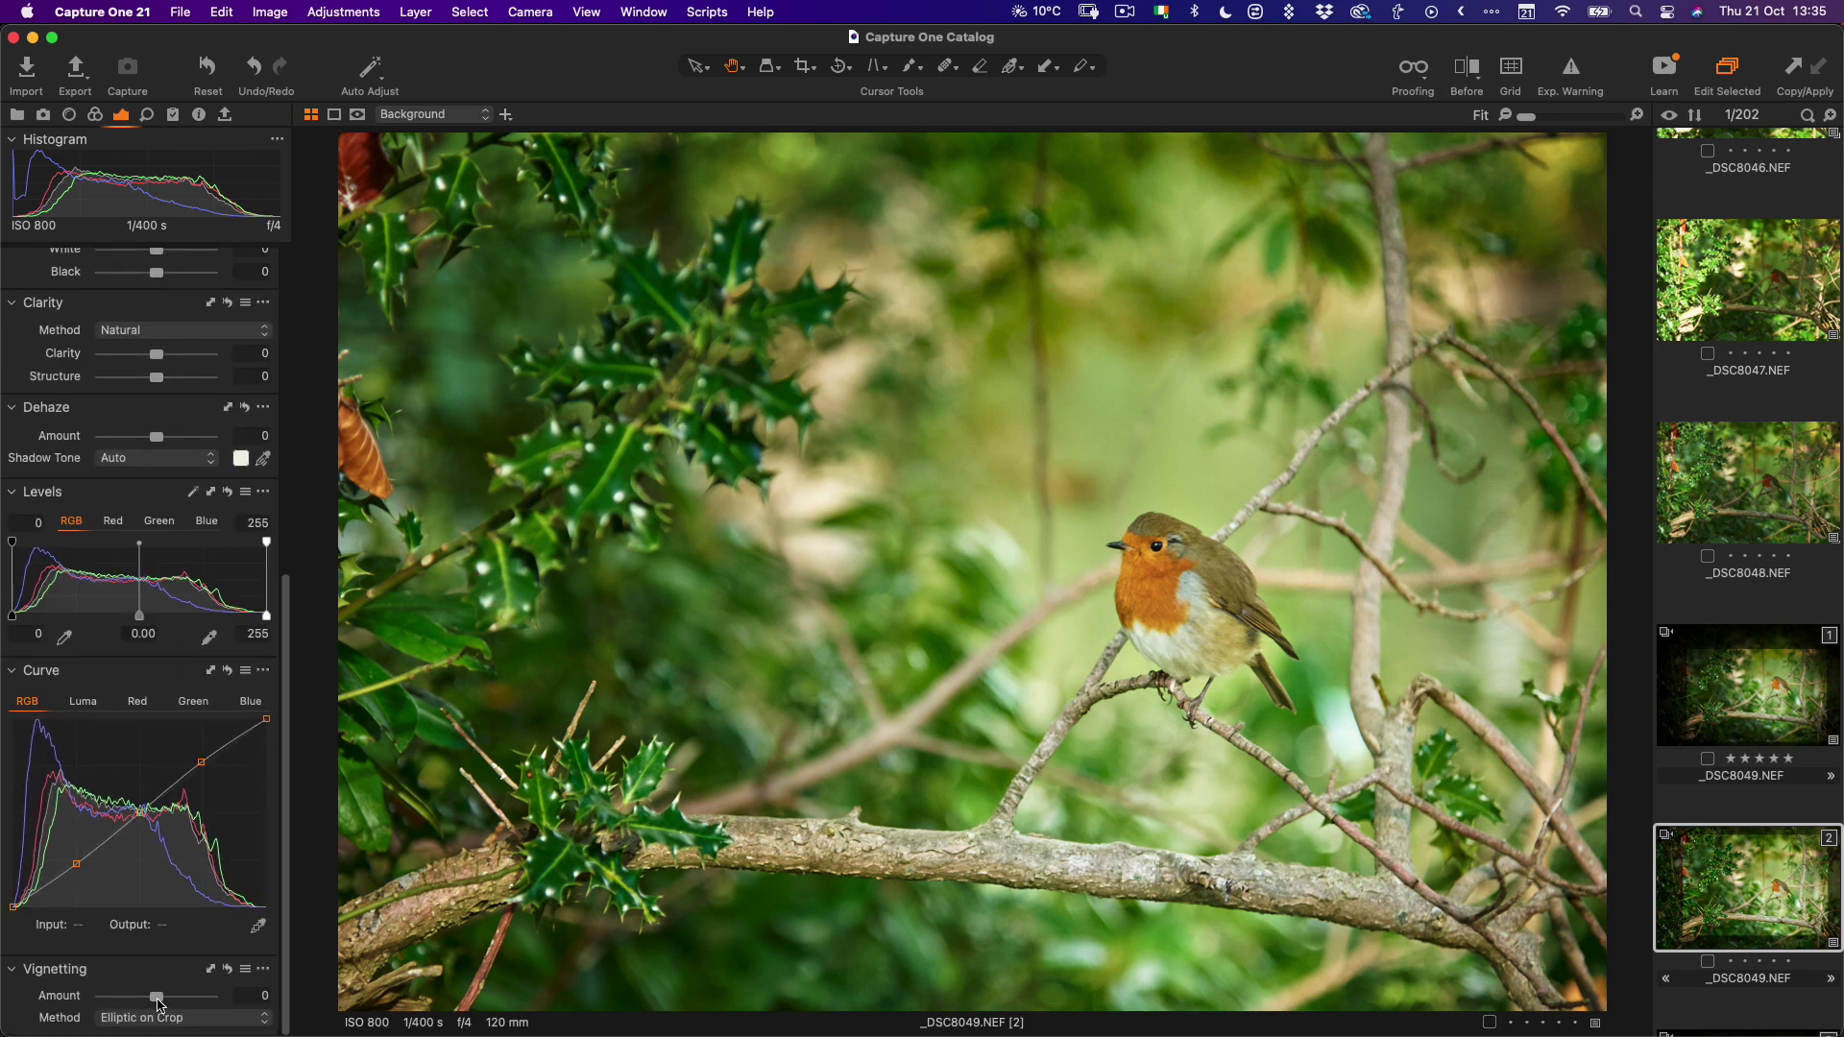
left_click_drag(158, 1003, 143, 1002)
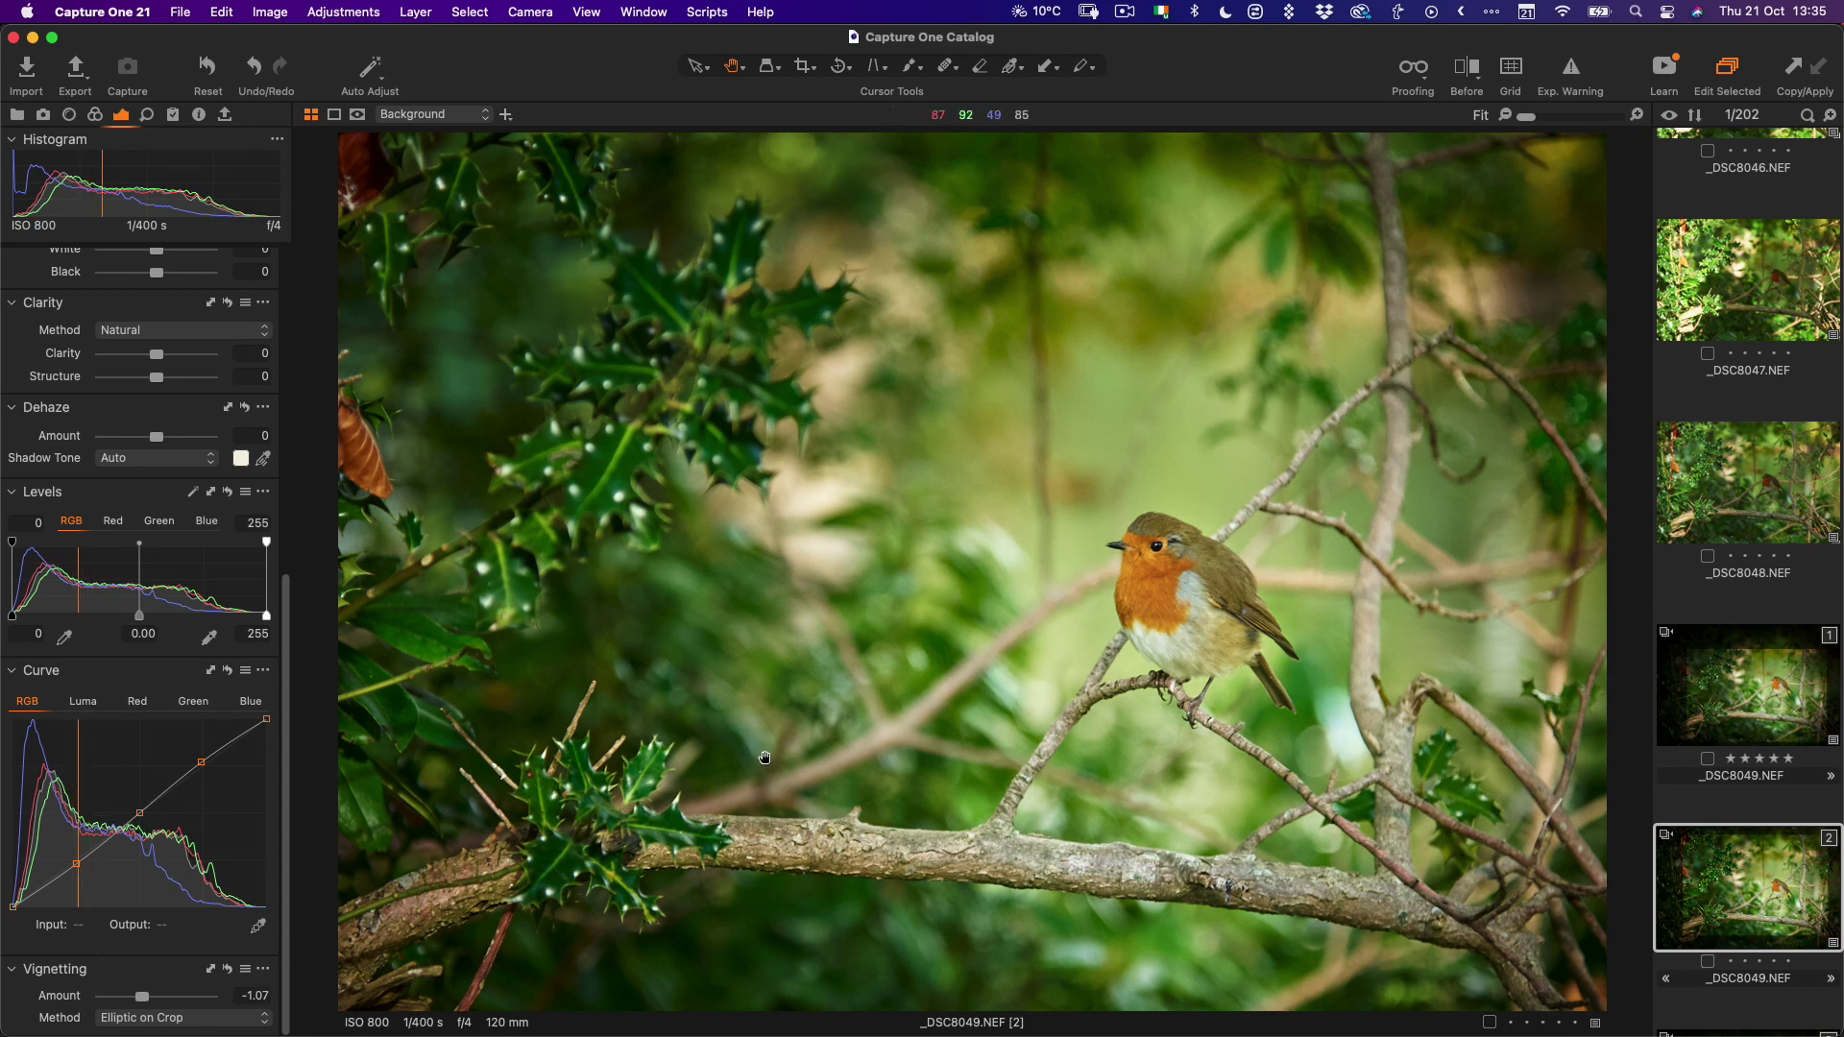
key("y")
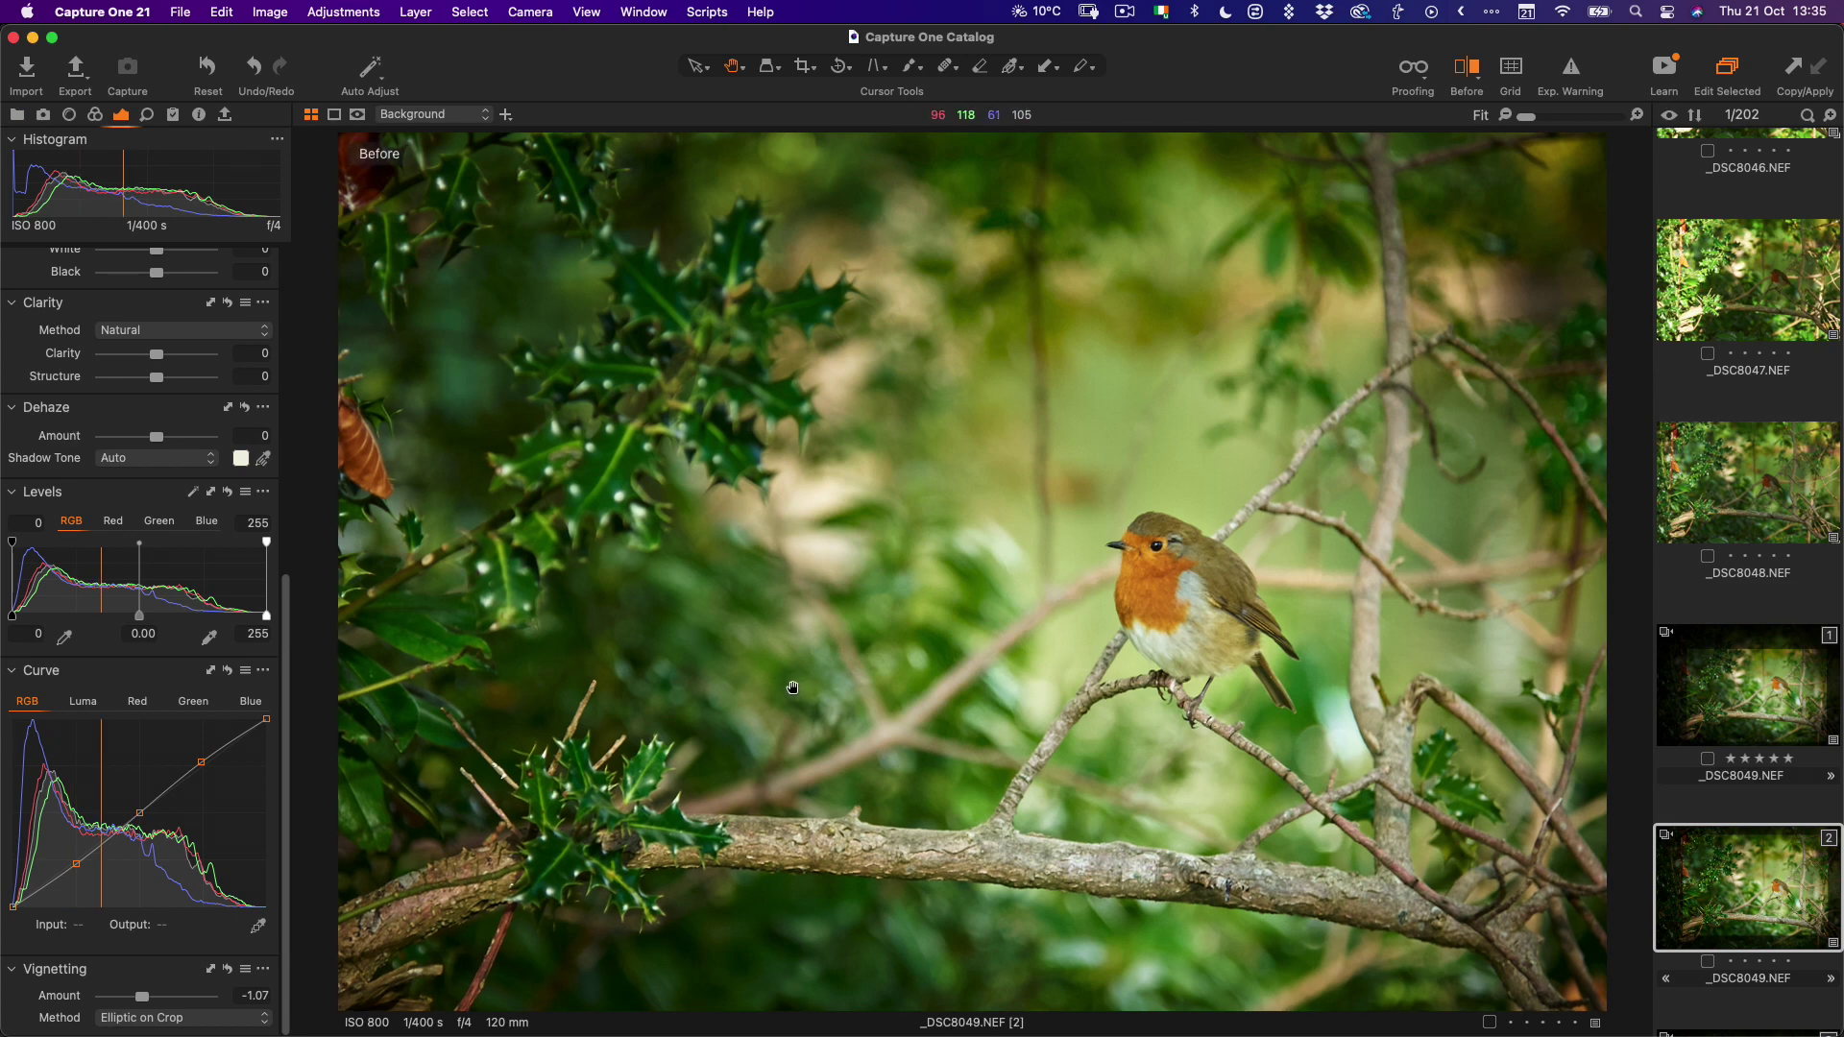
key("y")
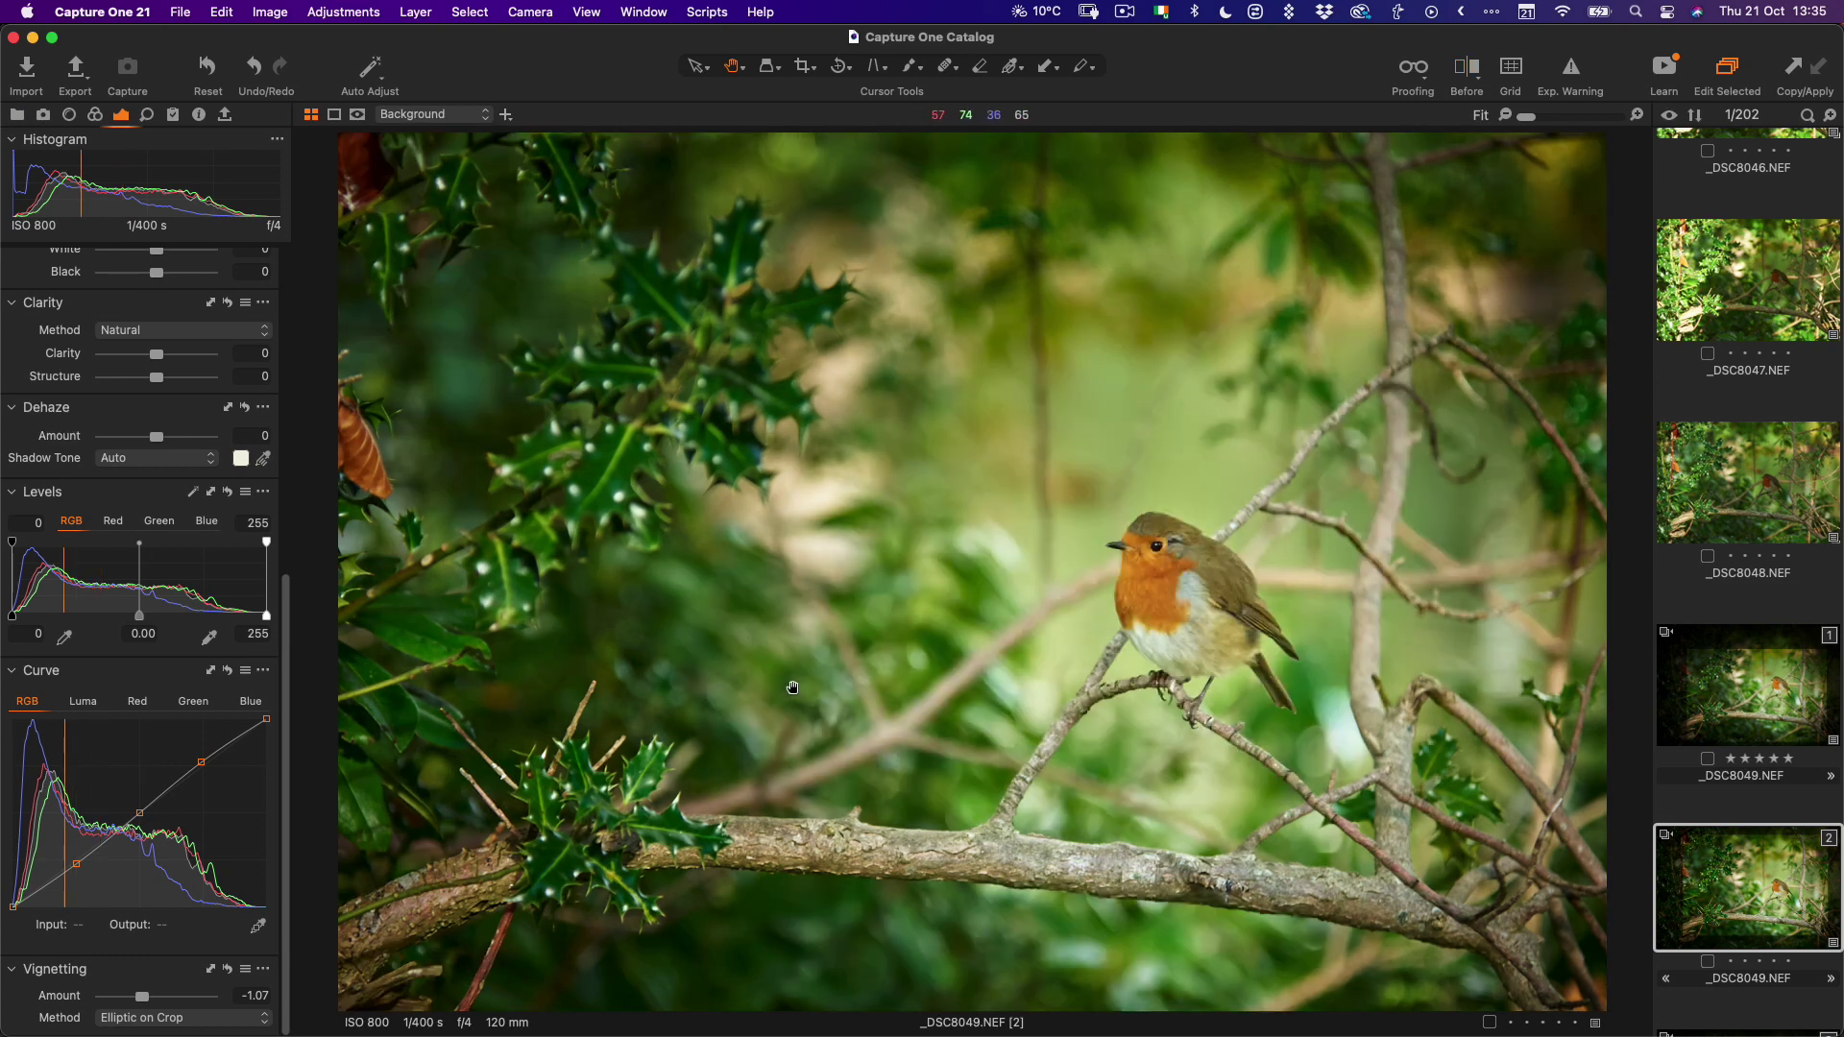
key("y")
key("y")
scroll(133, 481, "up", 10)
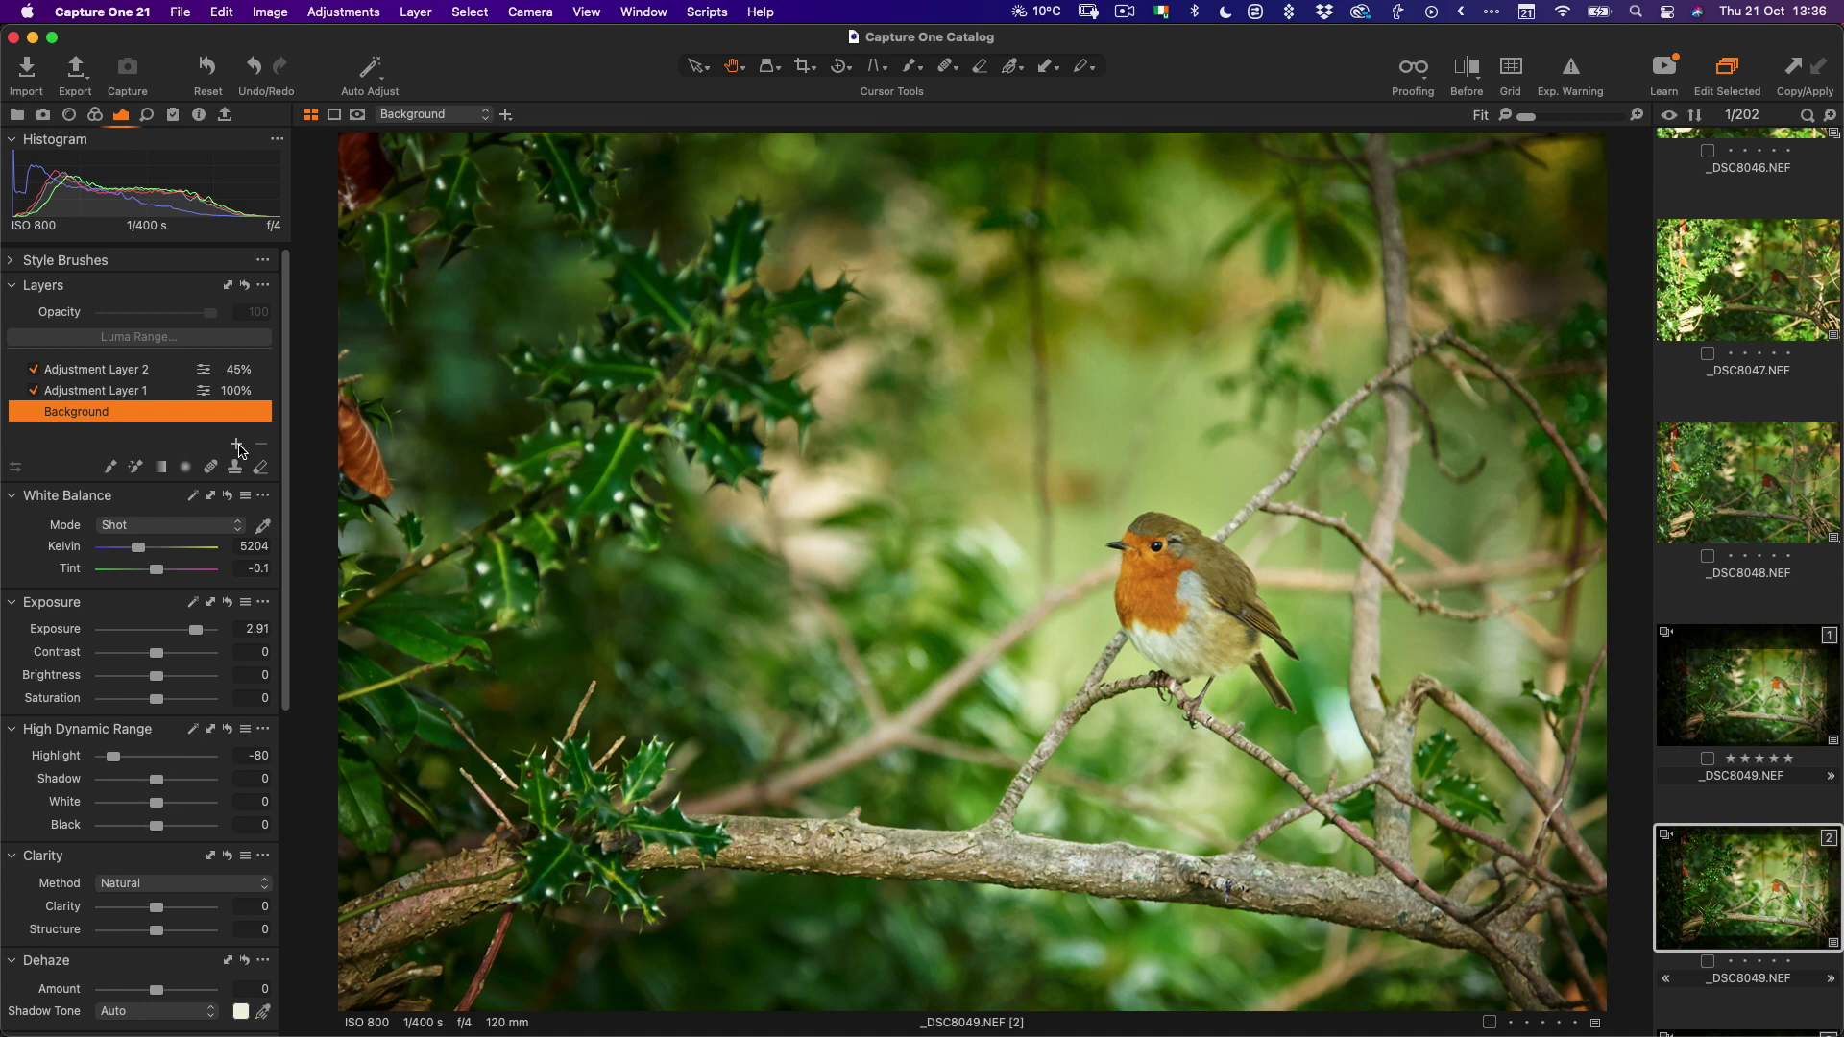
- Create an empty Adjustment Layer 3 and paint its mask over the robin's breast
left_click(236, 444)
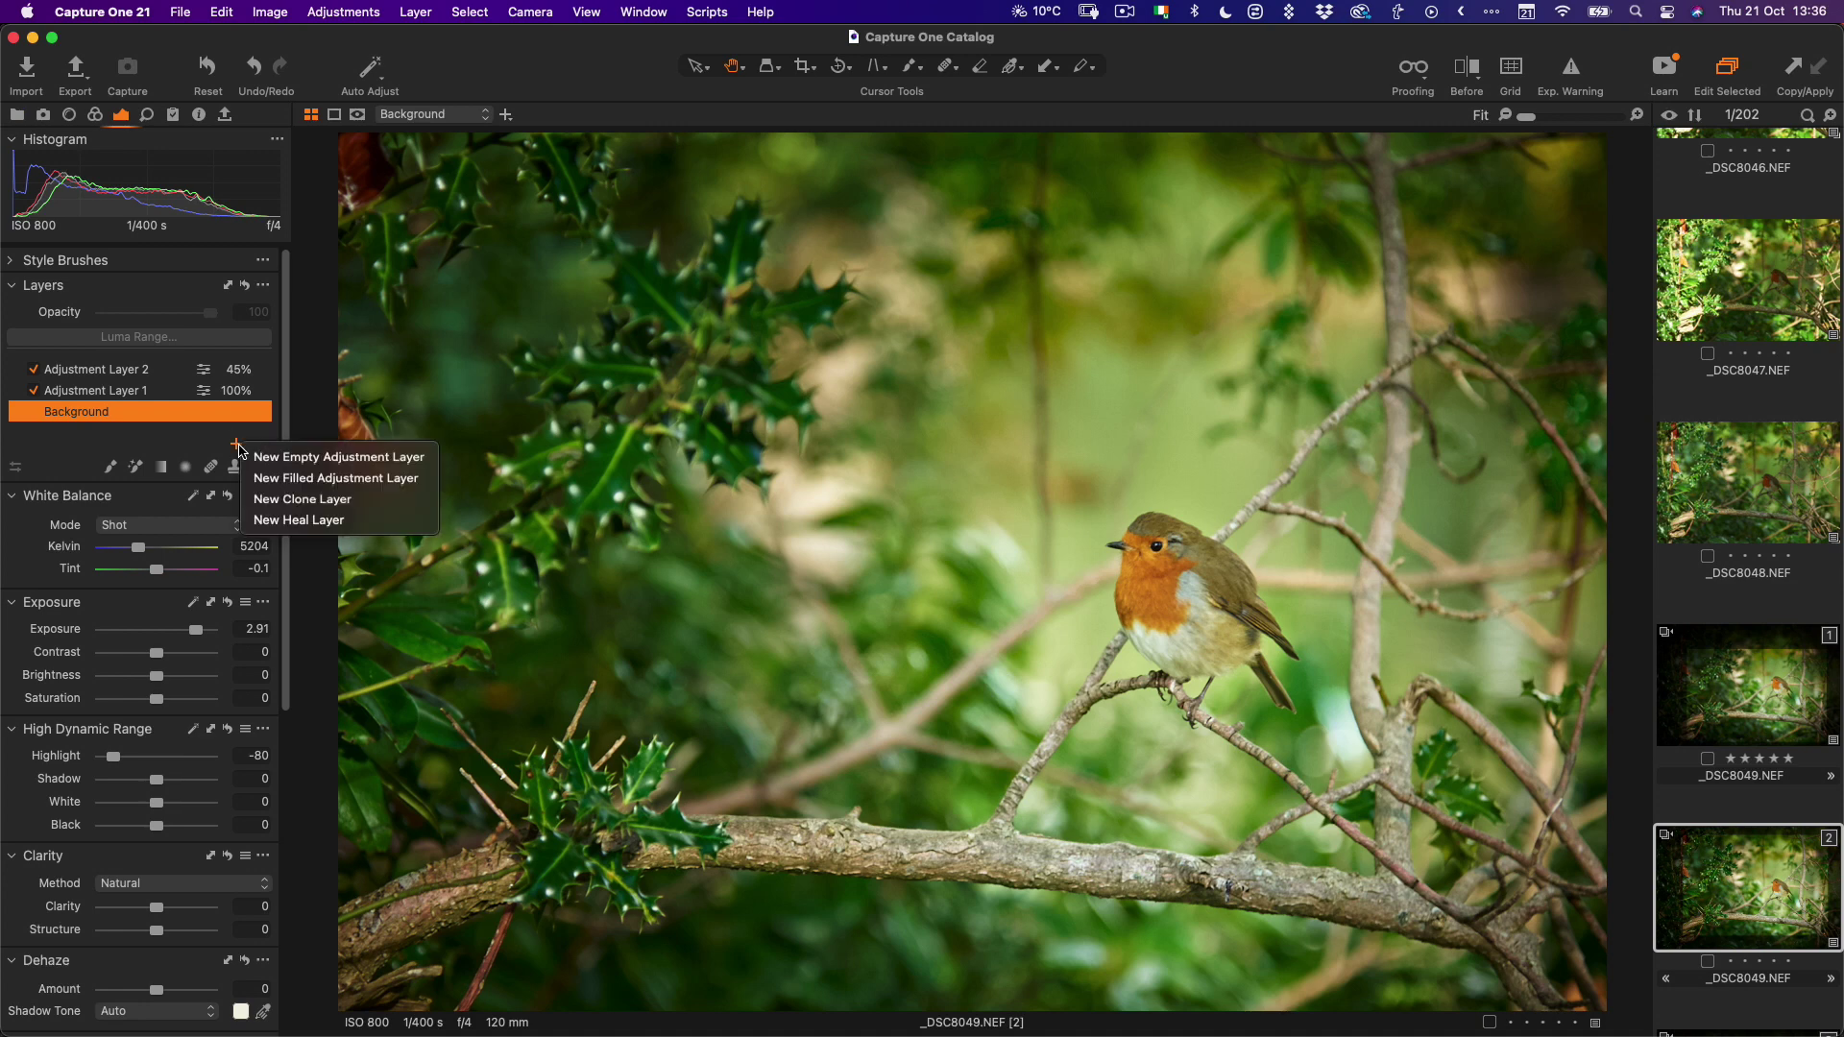
left_click(305, 459)
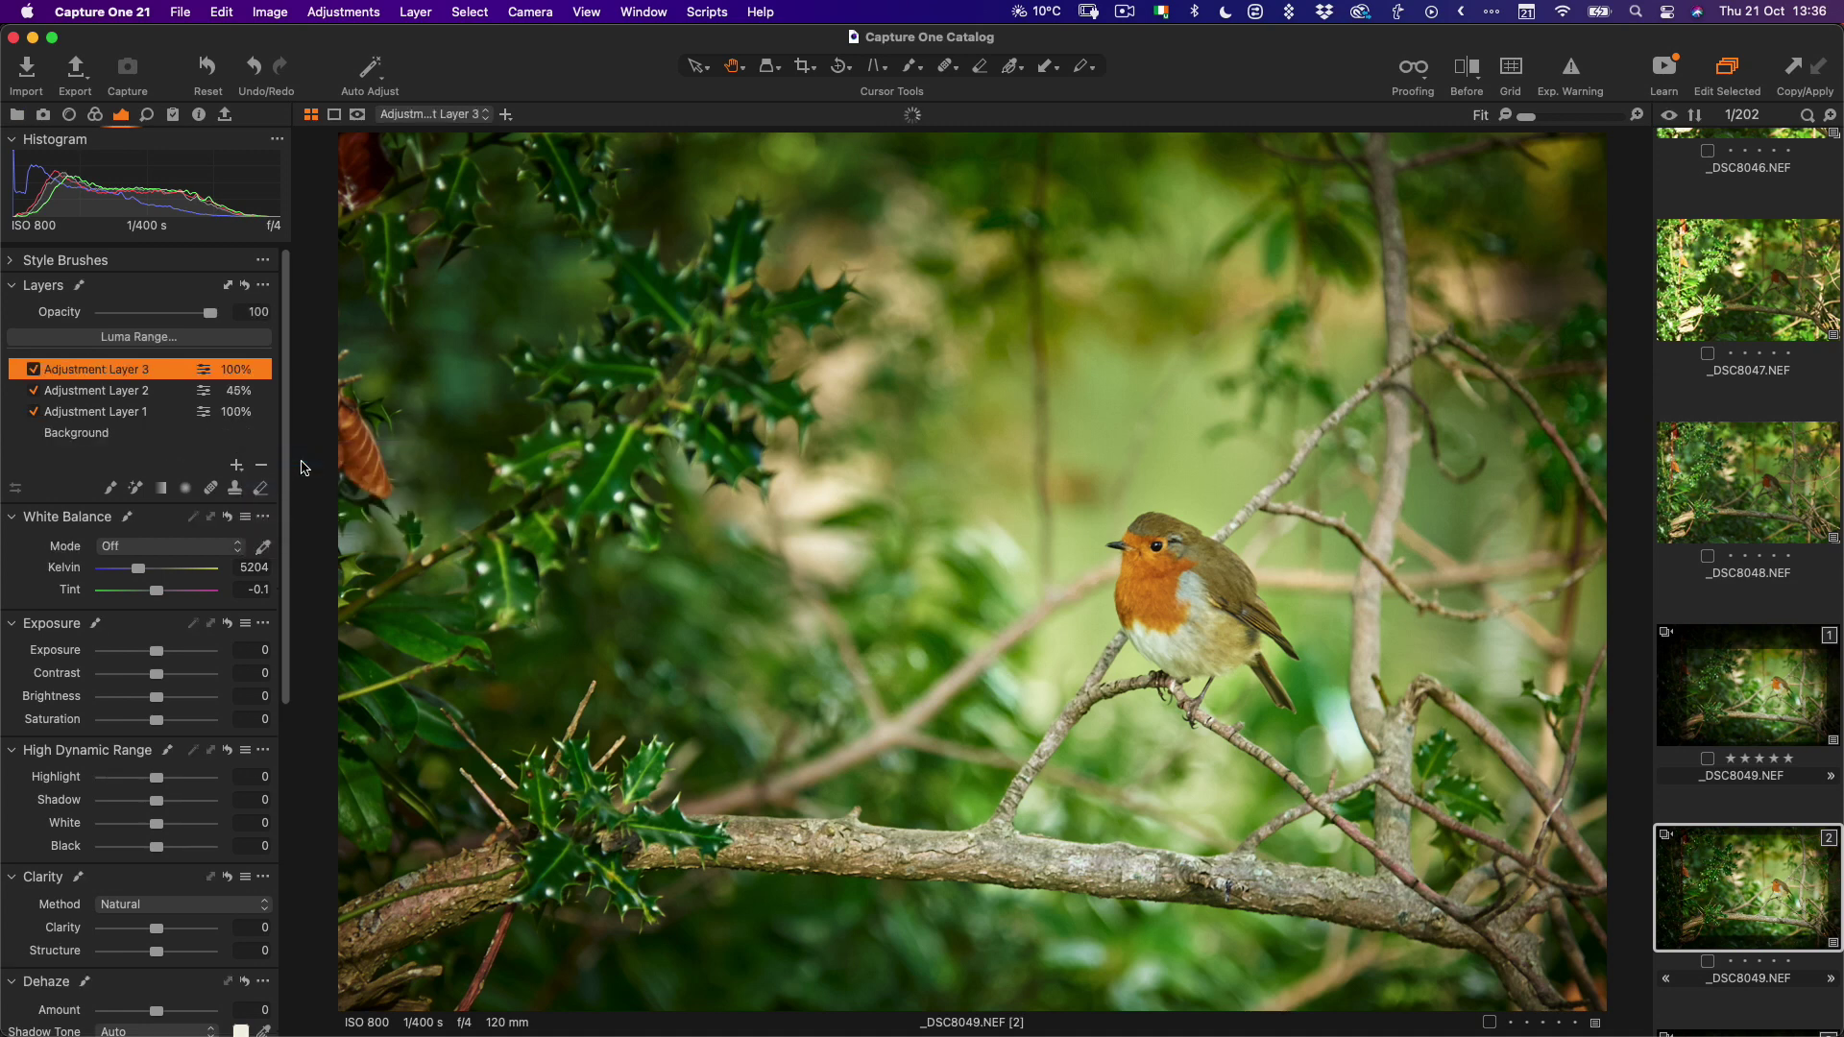
left_click(112, 488)
left_click_drag(1173, 600, 1176, 581)
- Give the masked robin Punch clarity at 35 and raise its saturation to 17
scroll(192, 771, "down", 1)
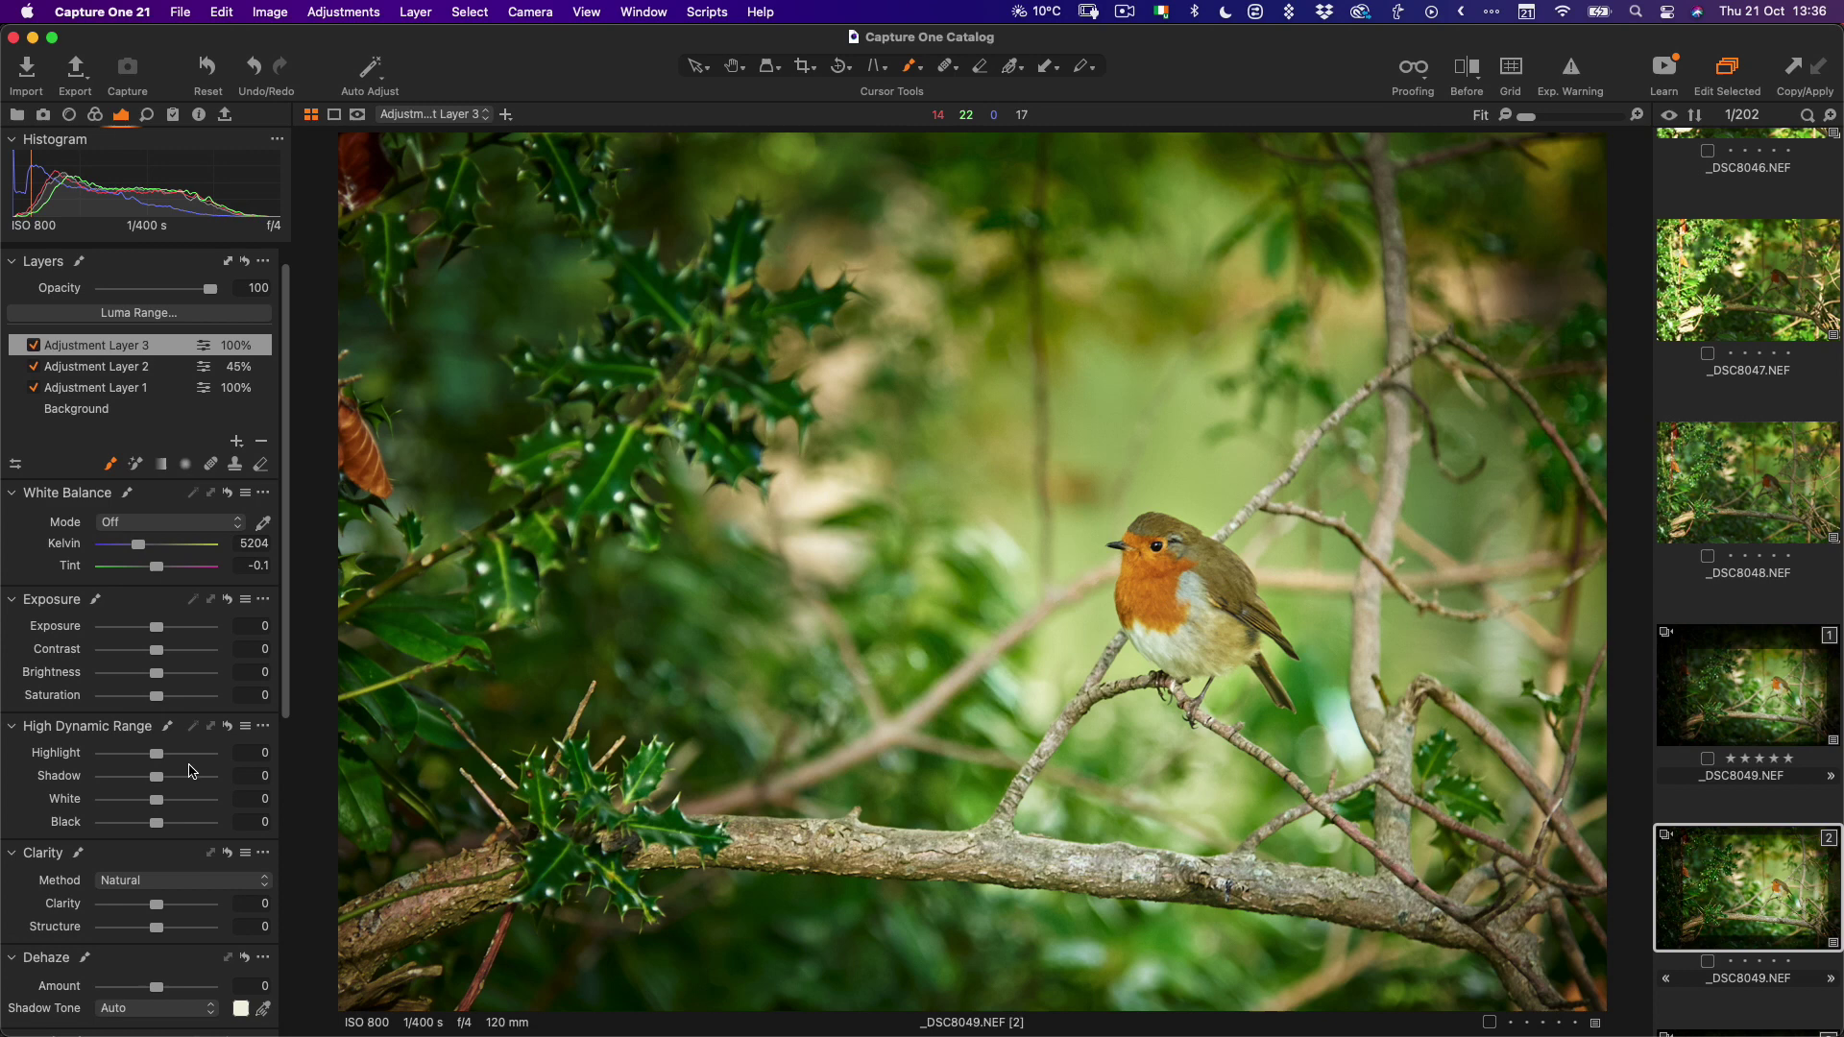
scroll(192, 771, "down", 5)
left_click_drag(157, 631, 205, 635)
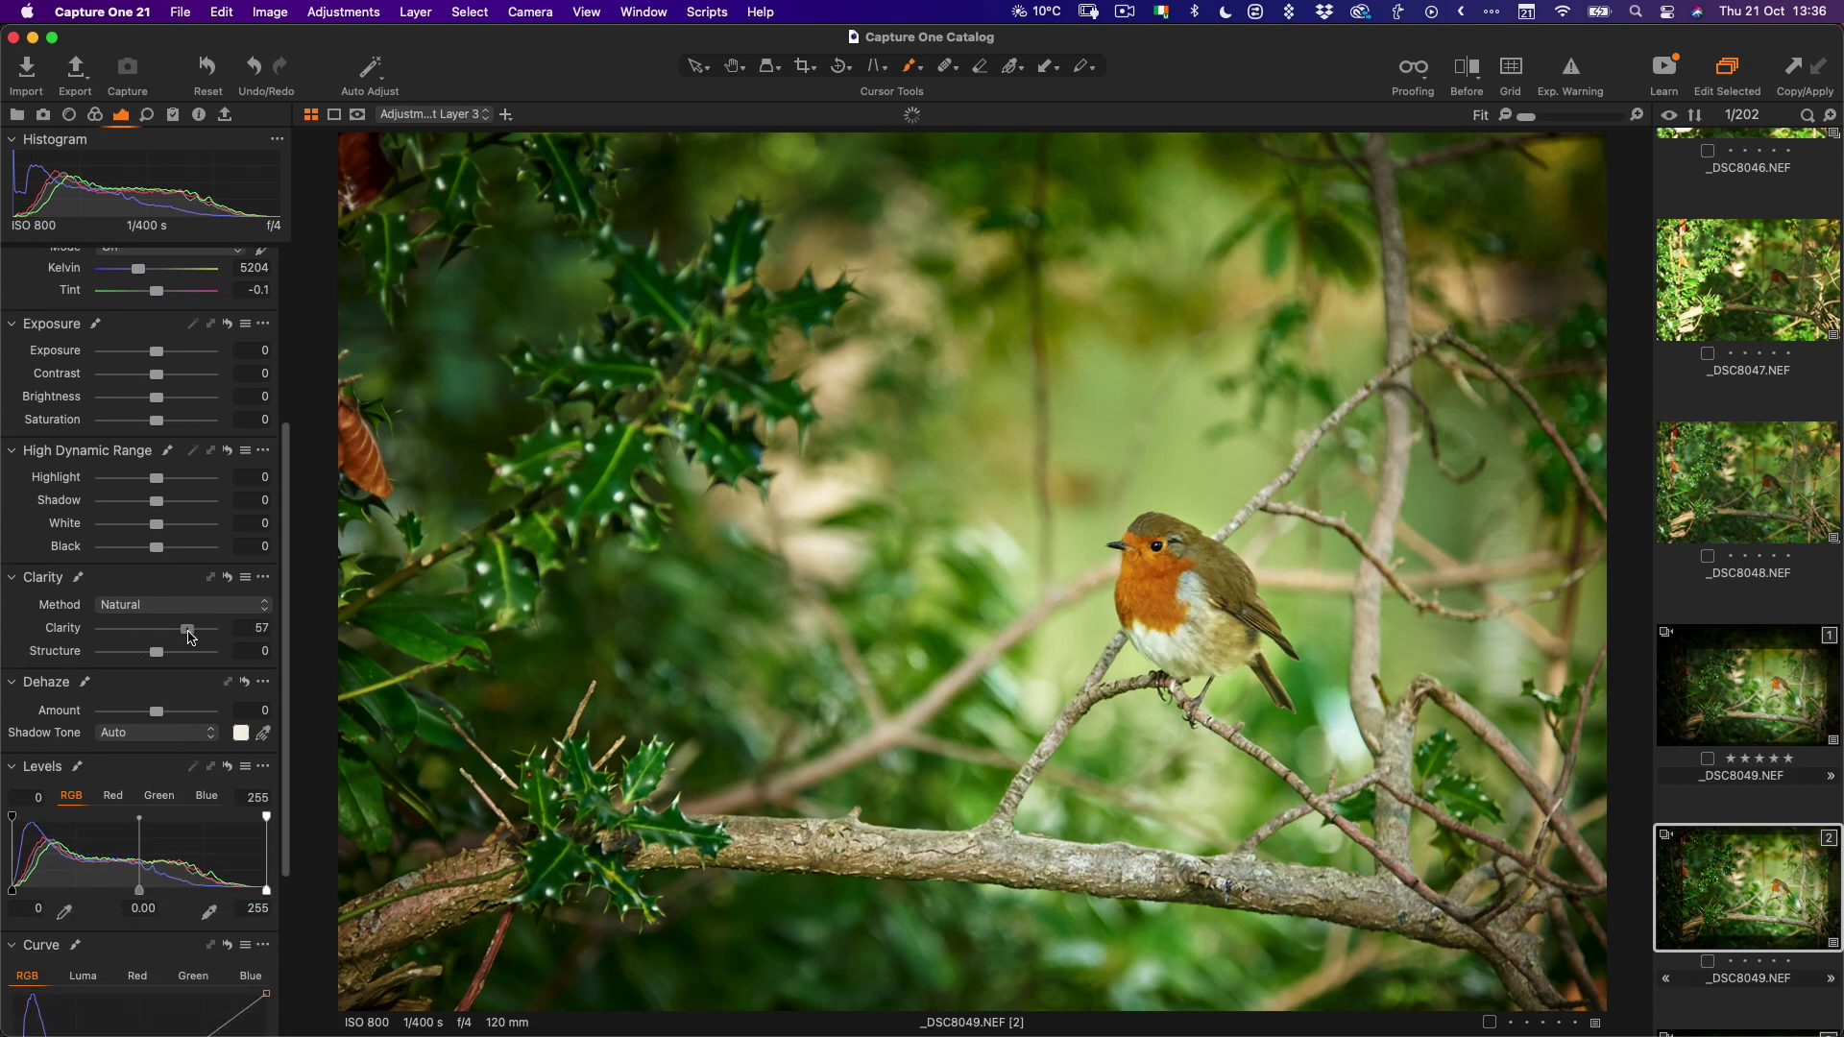
left_click(144, 604)
left_click(147, 637)
left_click_drag(174, 634, 172, 634)
scroll(163, 428, "up", 3)
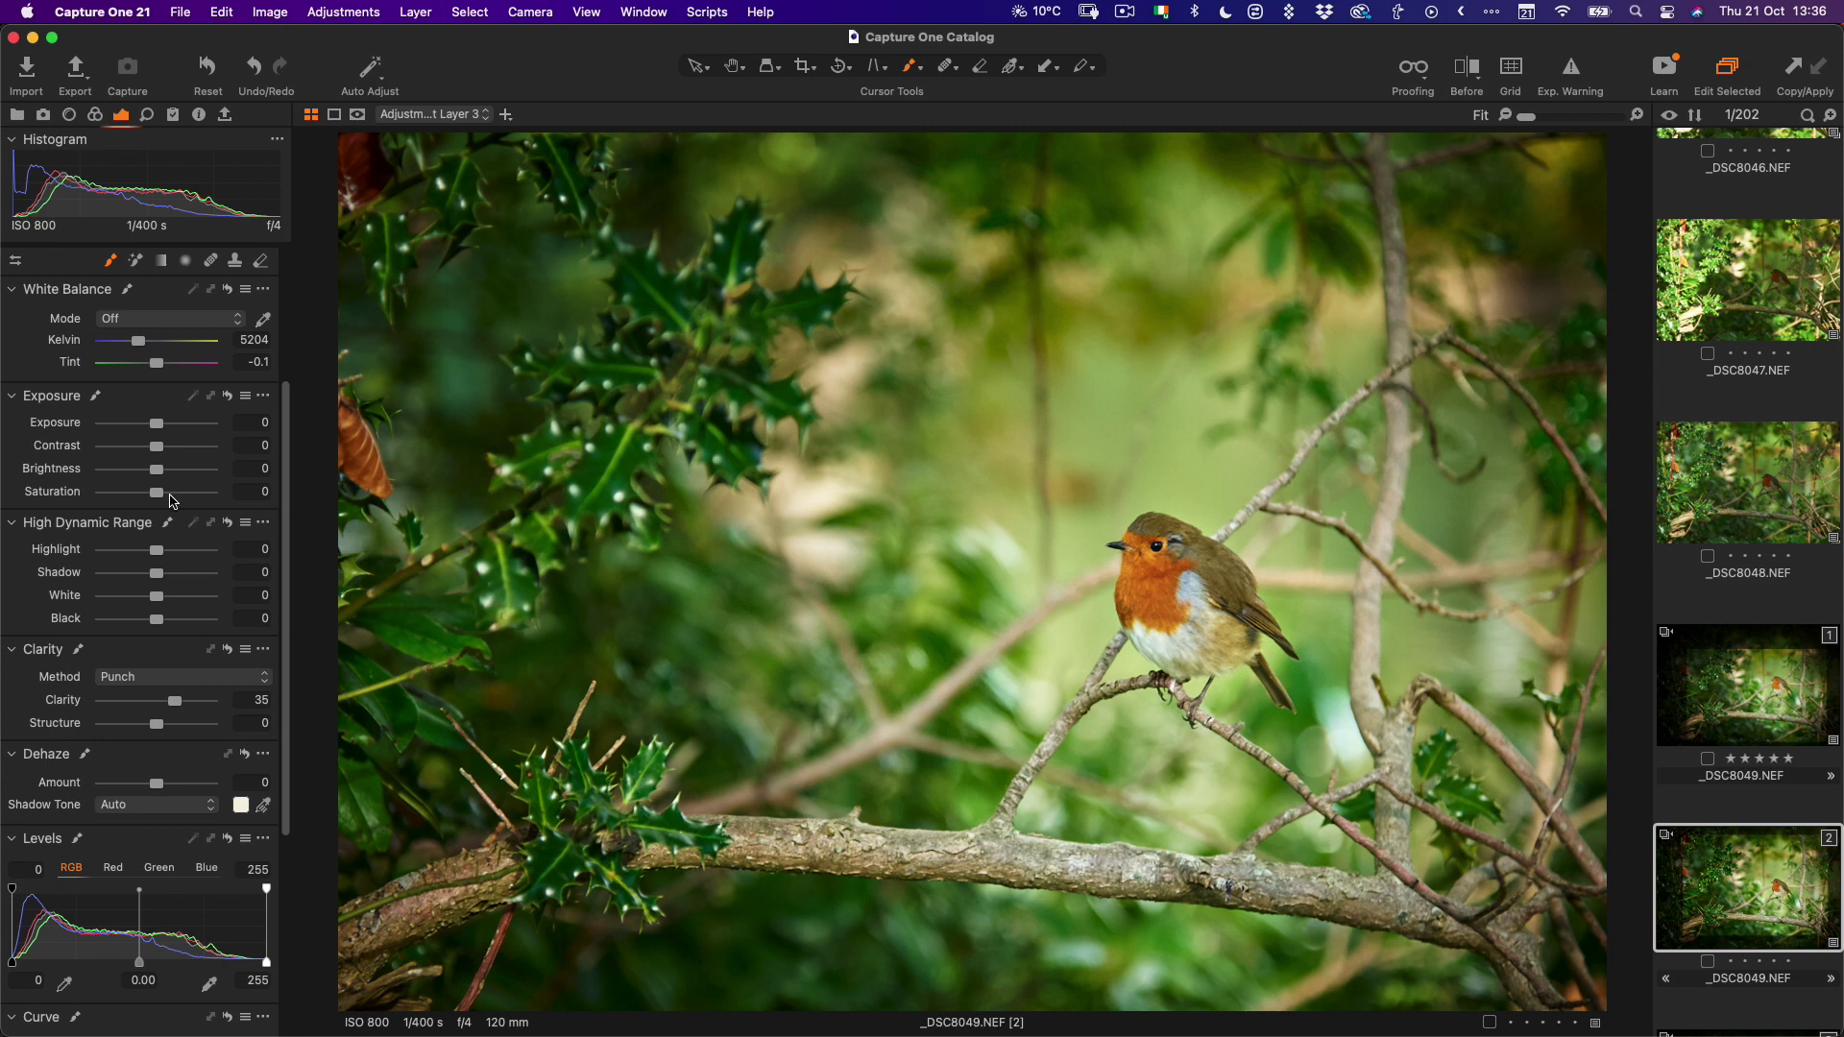
left_click_drag(168, 496, 175, 497)
left_click_drag(177, 497, 174, 495)
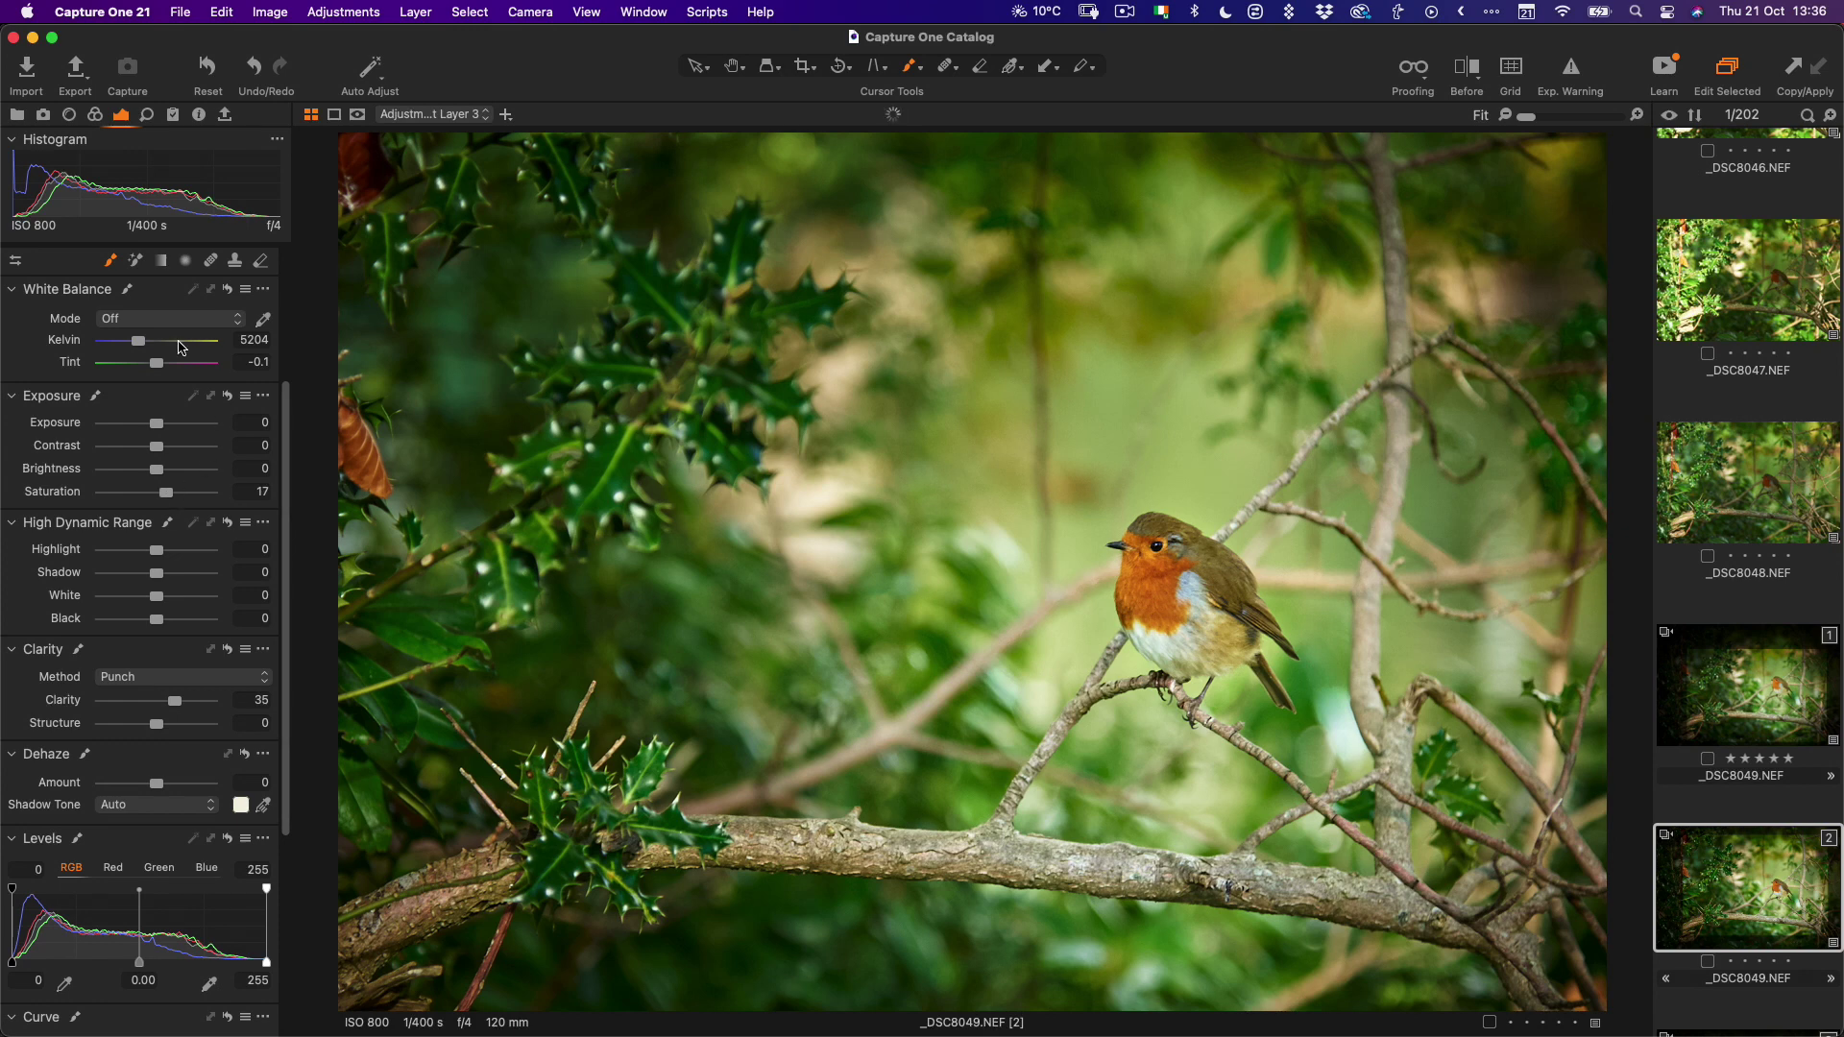
left_click(95, 114)
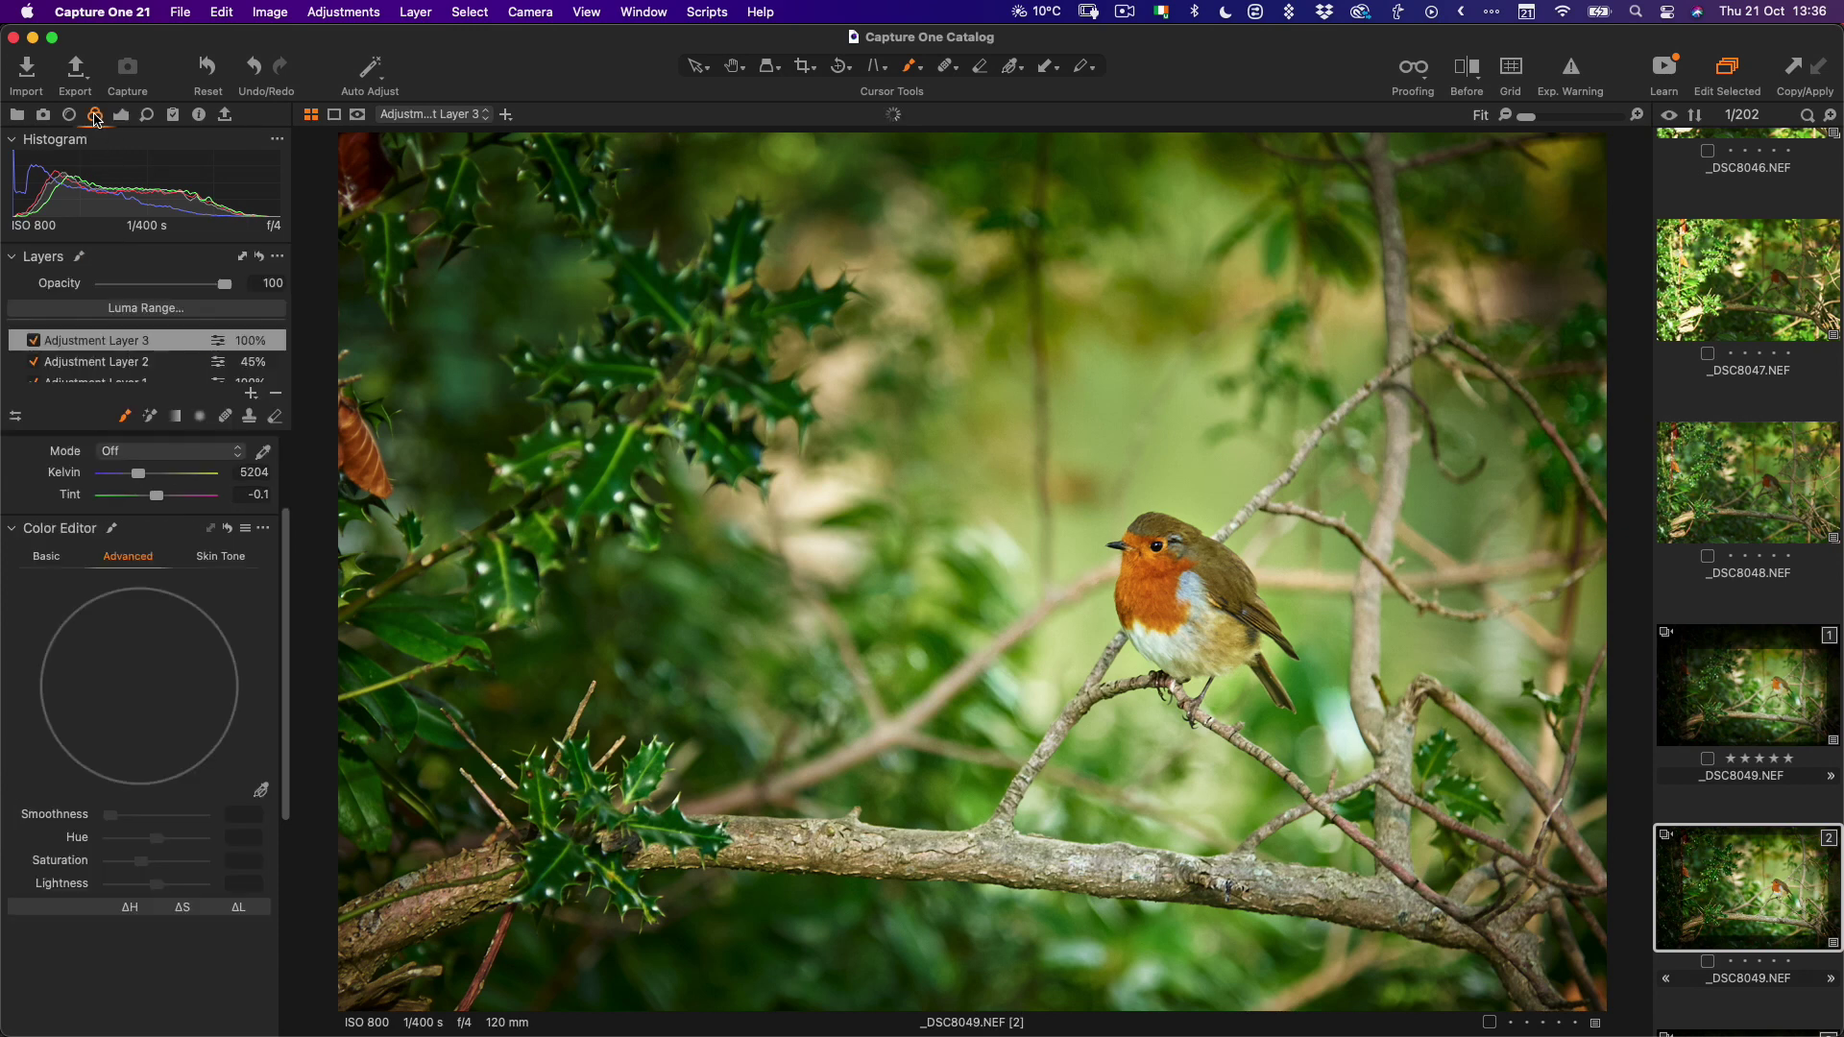
- In the basic Color Editor, boost orange saturation to 11.9 and select the red tones
left_click(48, 556)
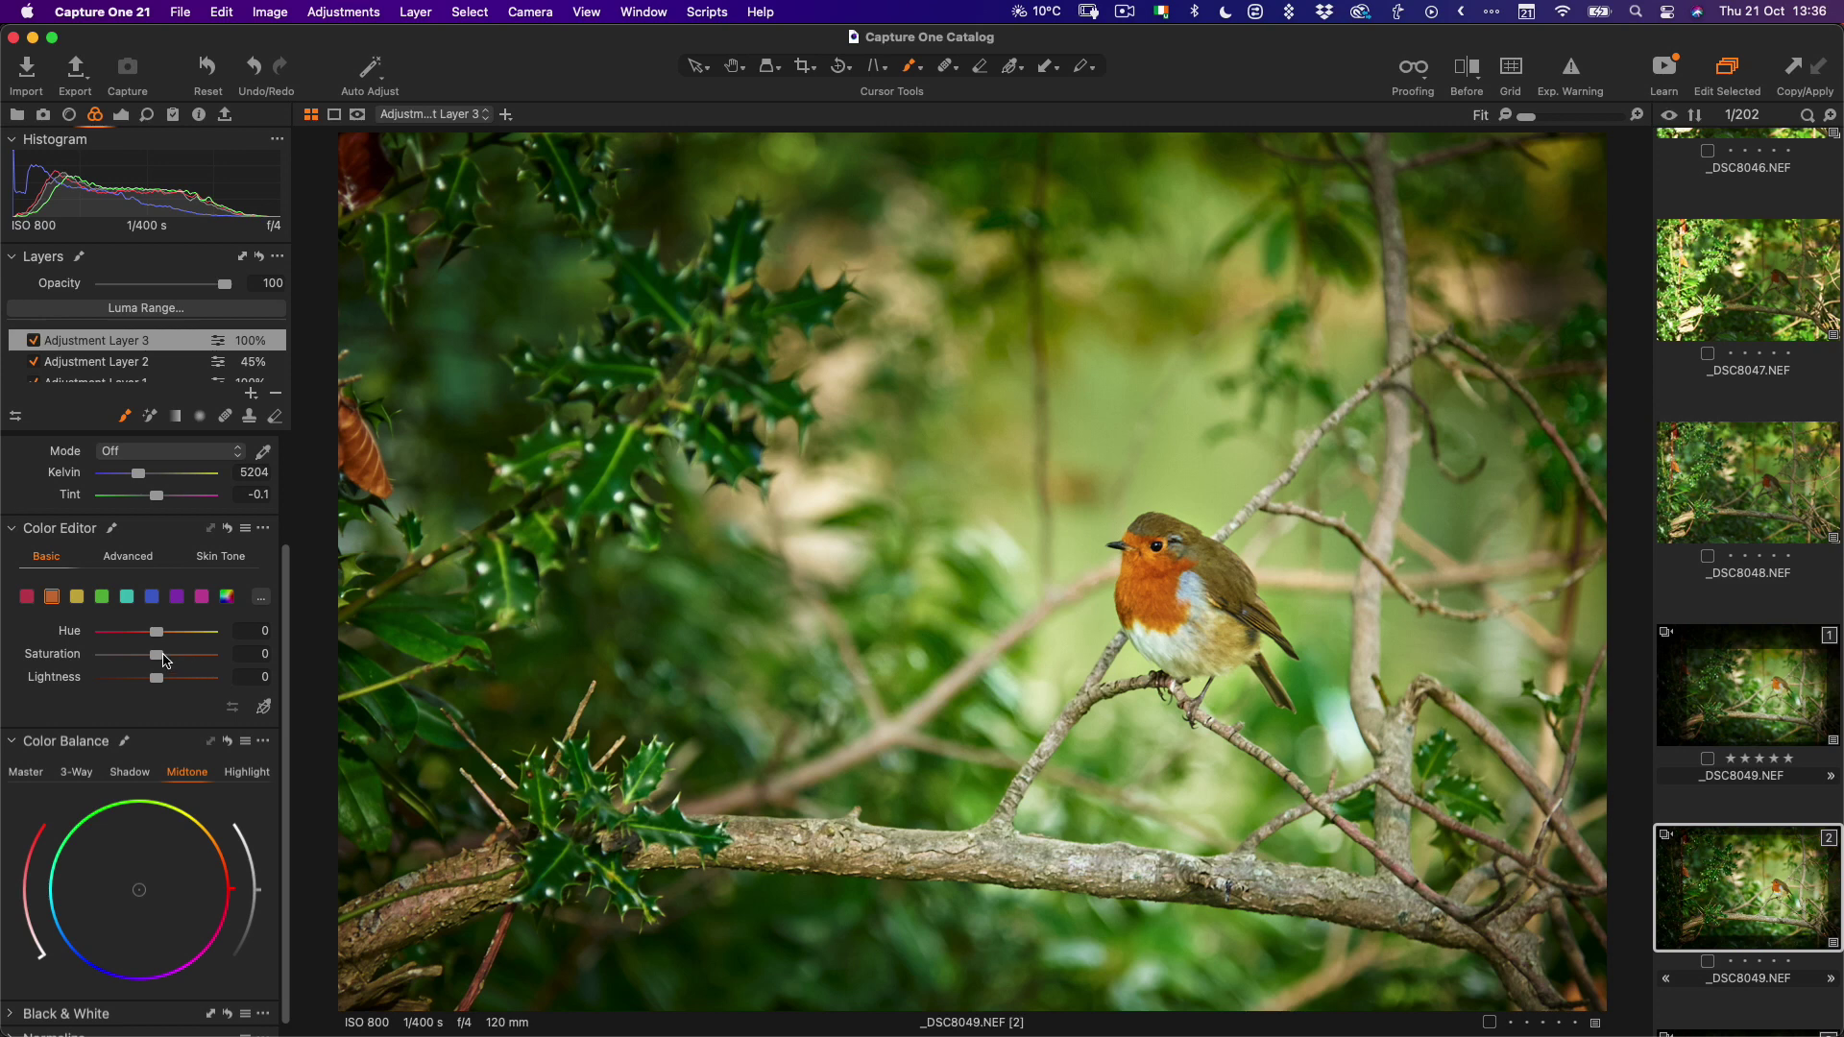
mouse_move(163, 656)
left_mouse_down()
mouse_move(187, 661)
mouse_move(163, 657)
left_mouse_up()
left_click(27, 596)
- Open the _DSC8049 [3] variant and compare it with Adjustment Layer 4 on and off
left_click(733, 66)
scroll(1755, 636, "down", 10)
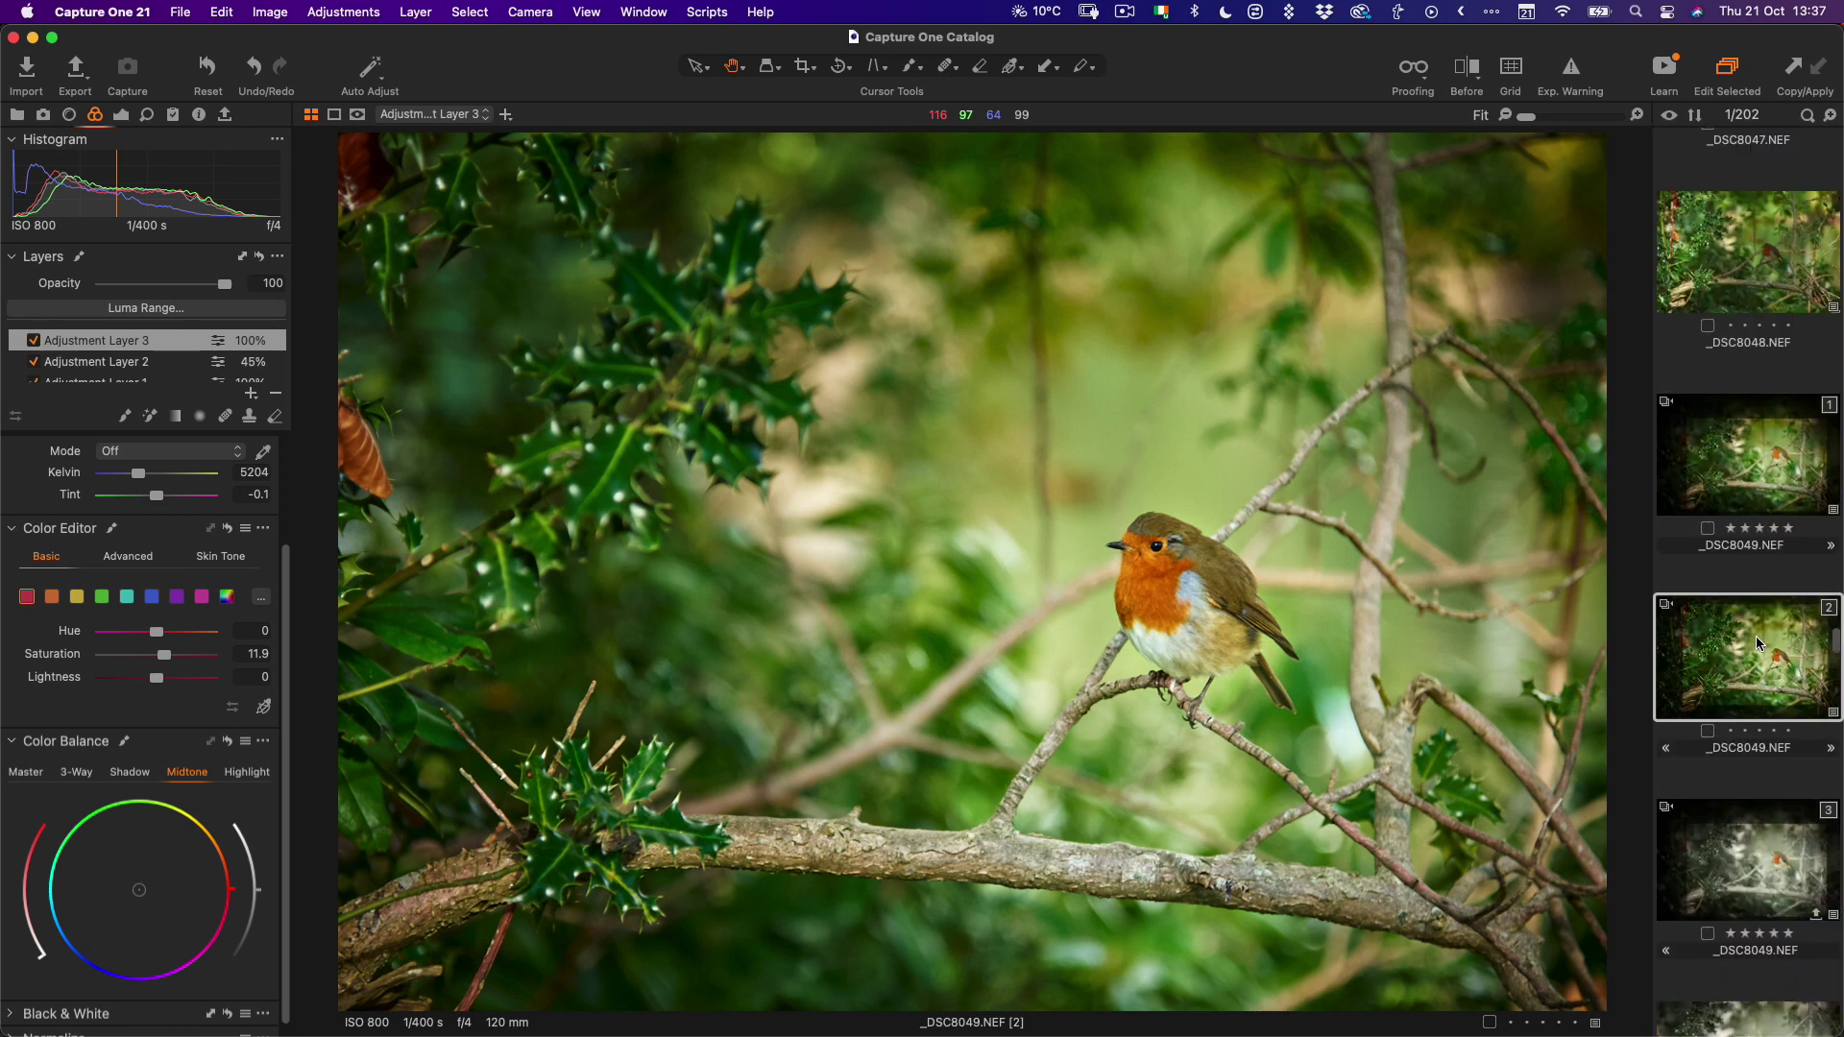
scroll(1759, 643, "up", 3)
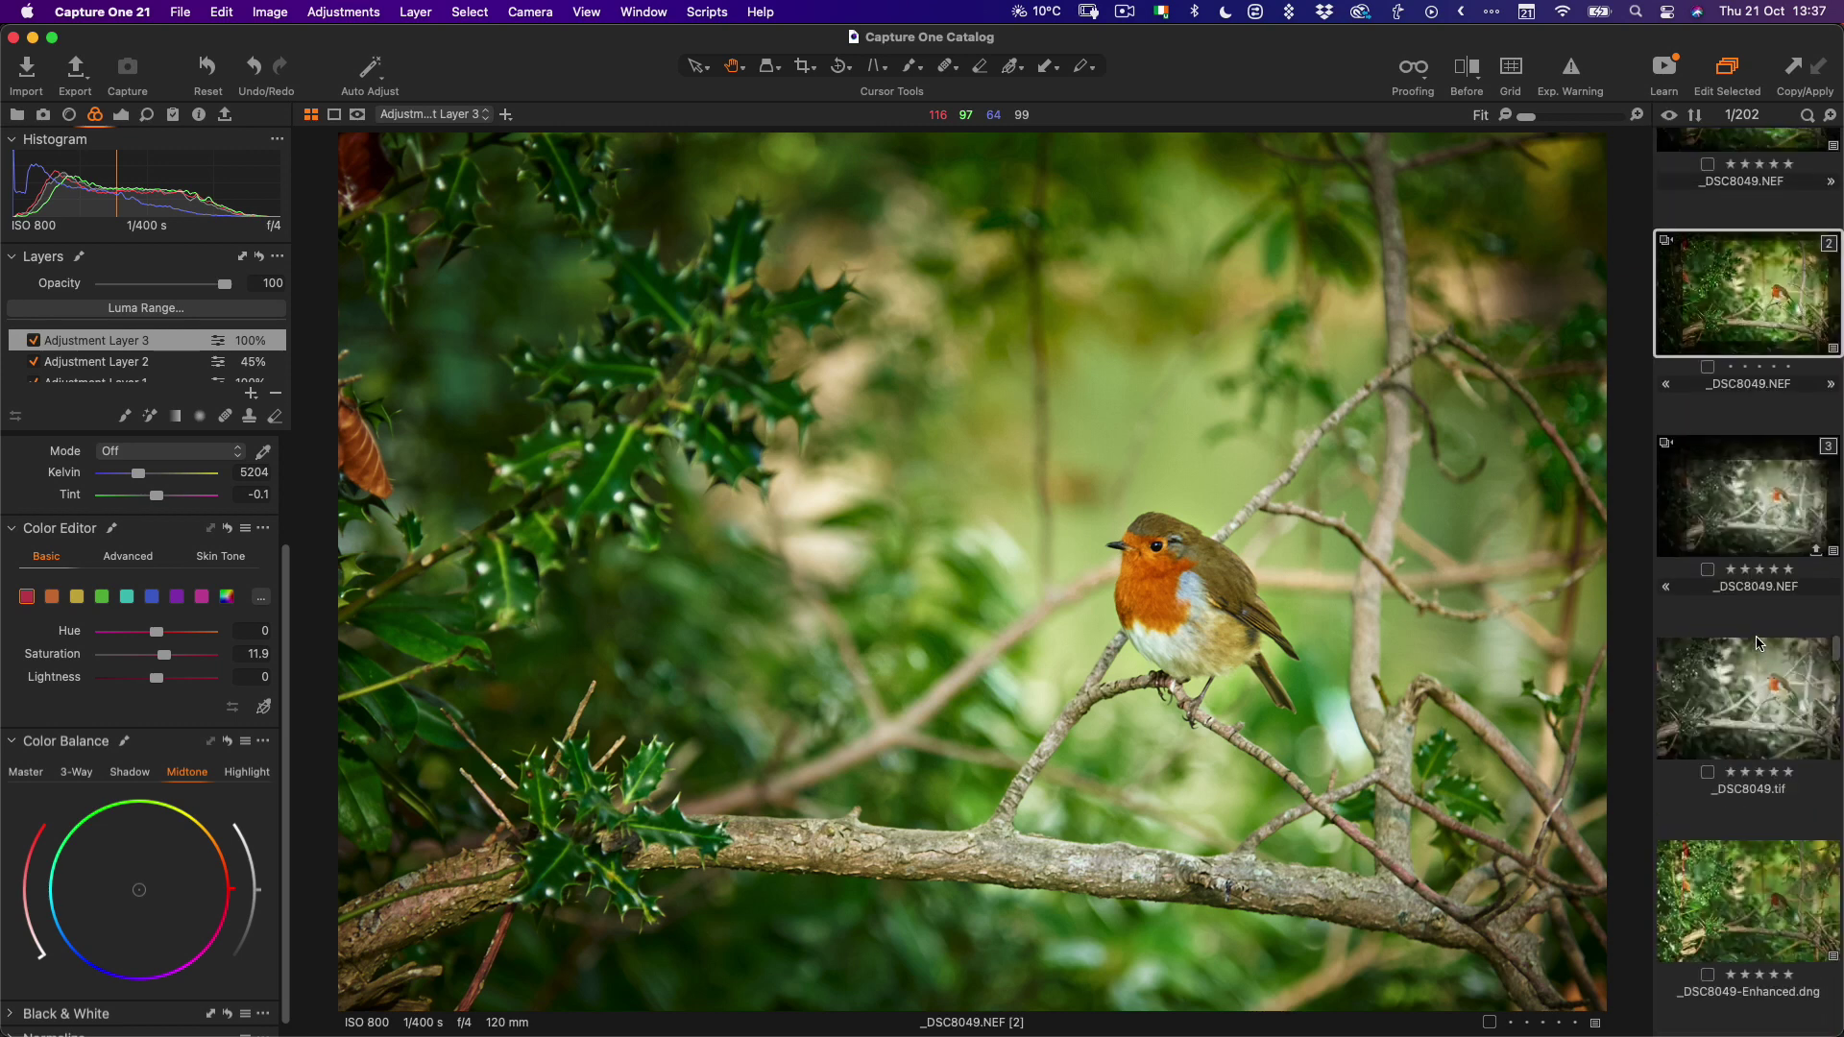
left_click(1740, 513)
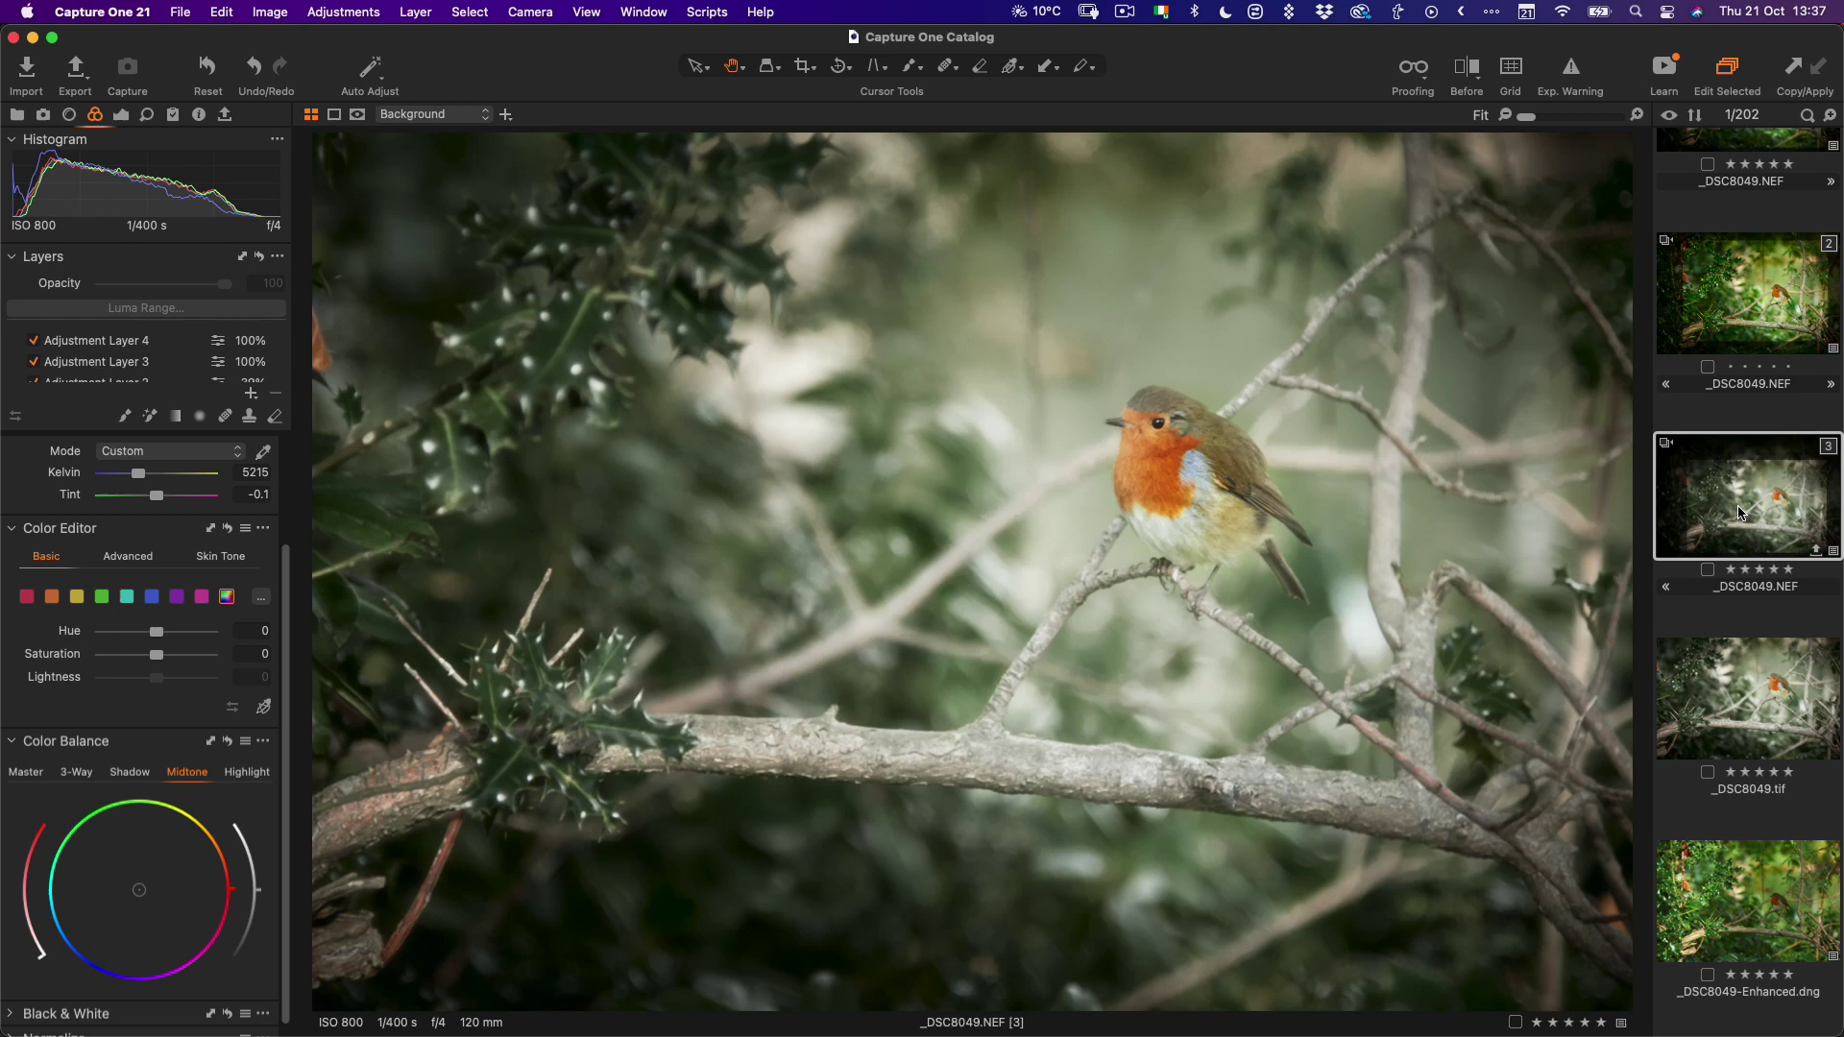
left_click(36, 344)
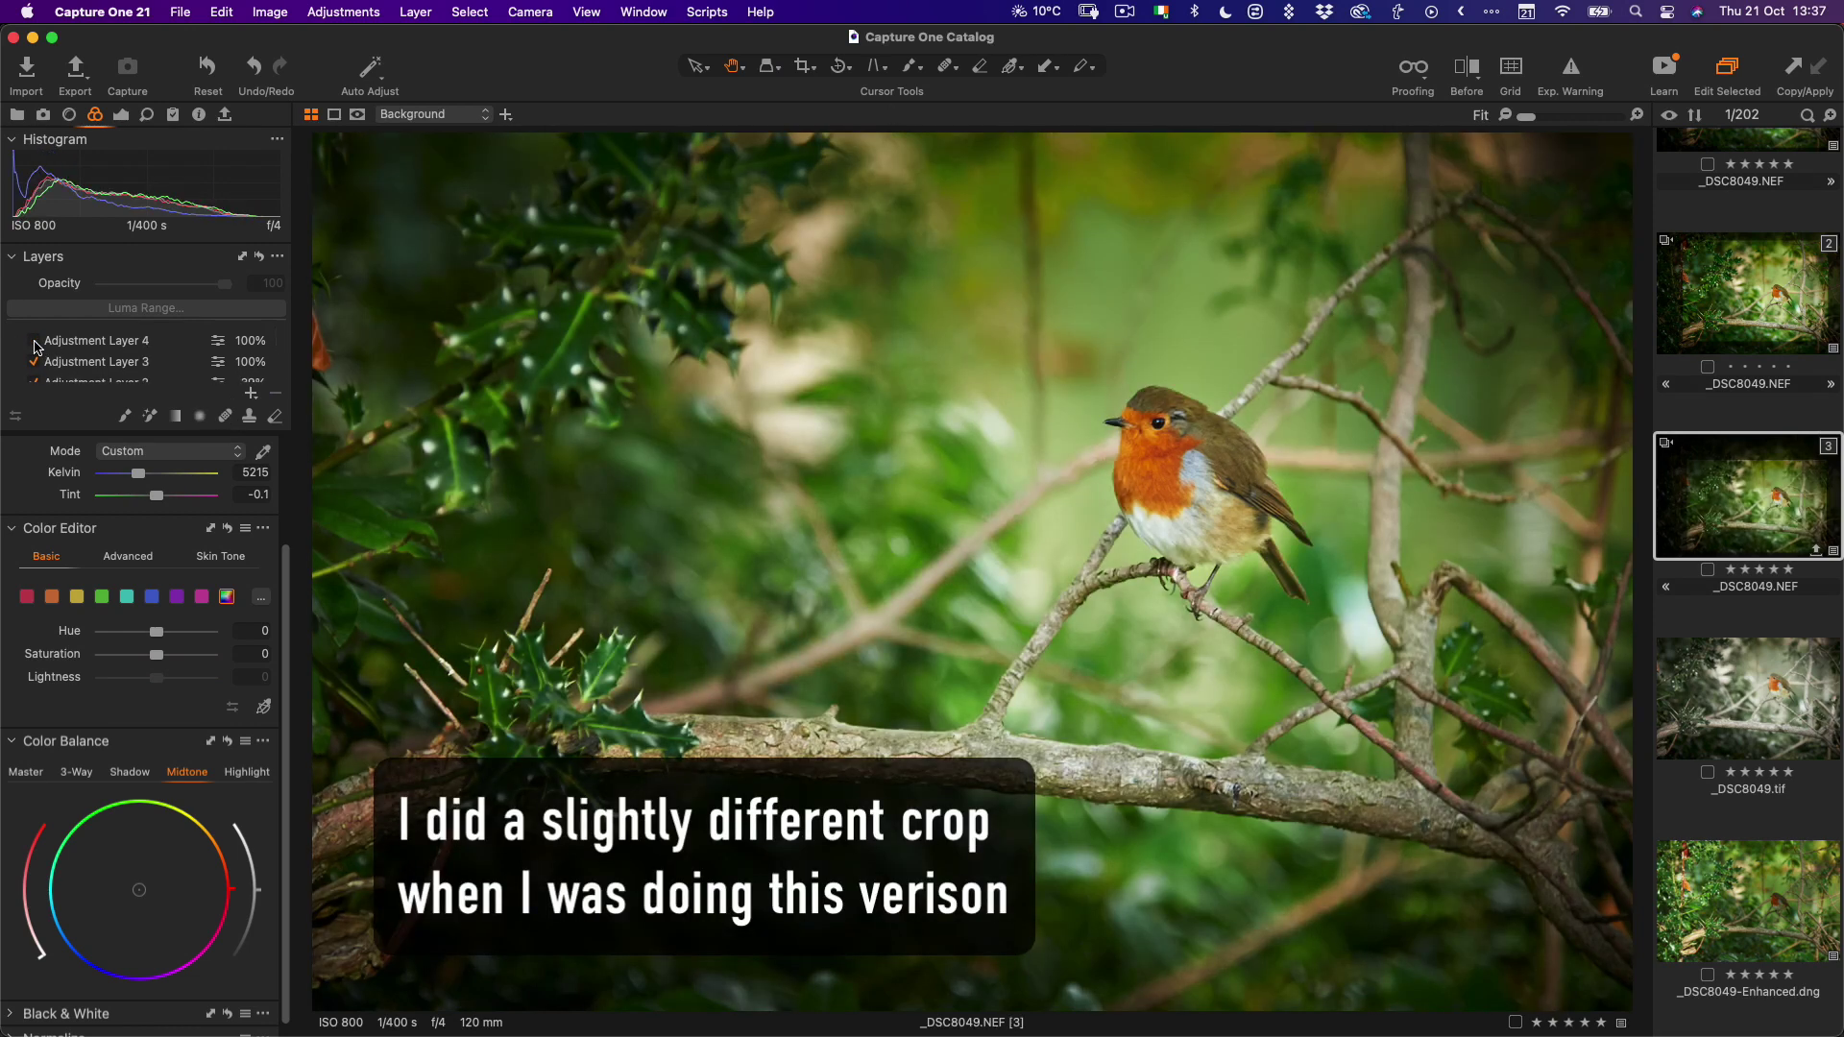
left_click(35, 342)
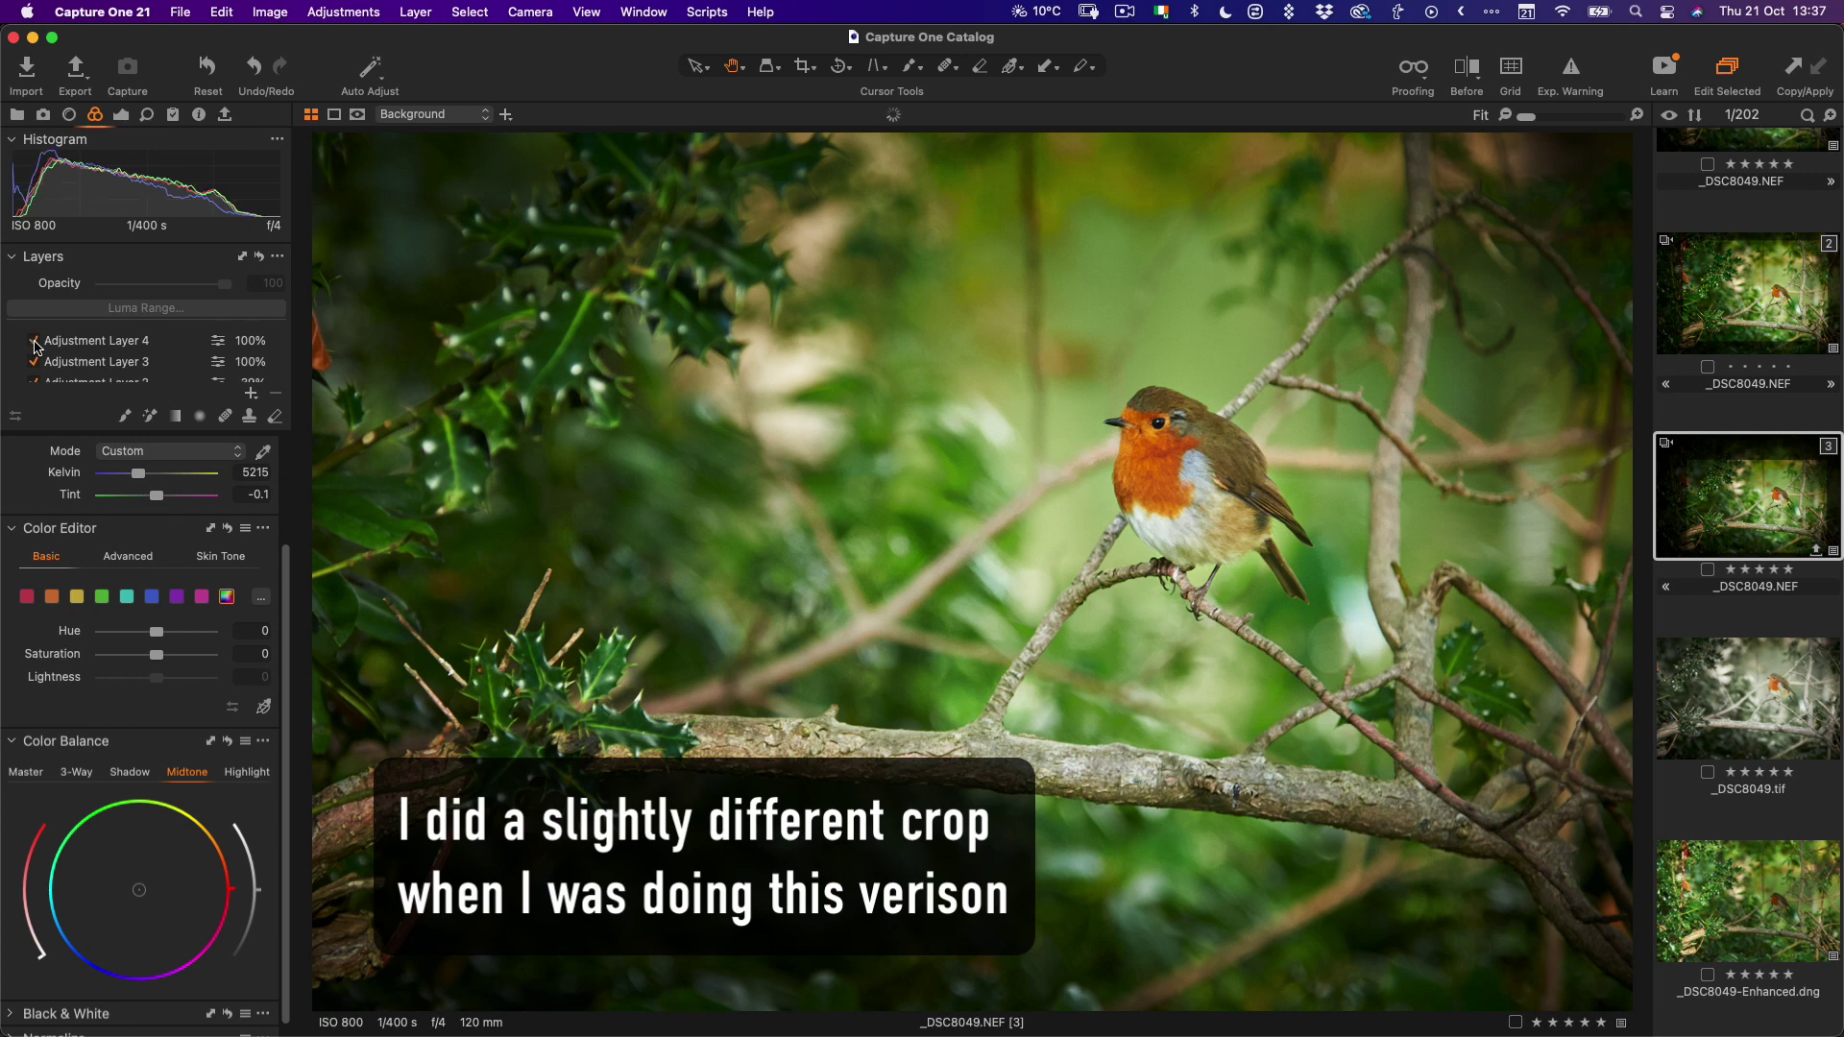
- Review Adjustment Layer 4's radial mask, green colour and exposure settings, then go to Photoshop
left_click(203, 418)
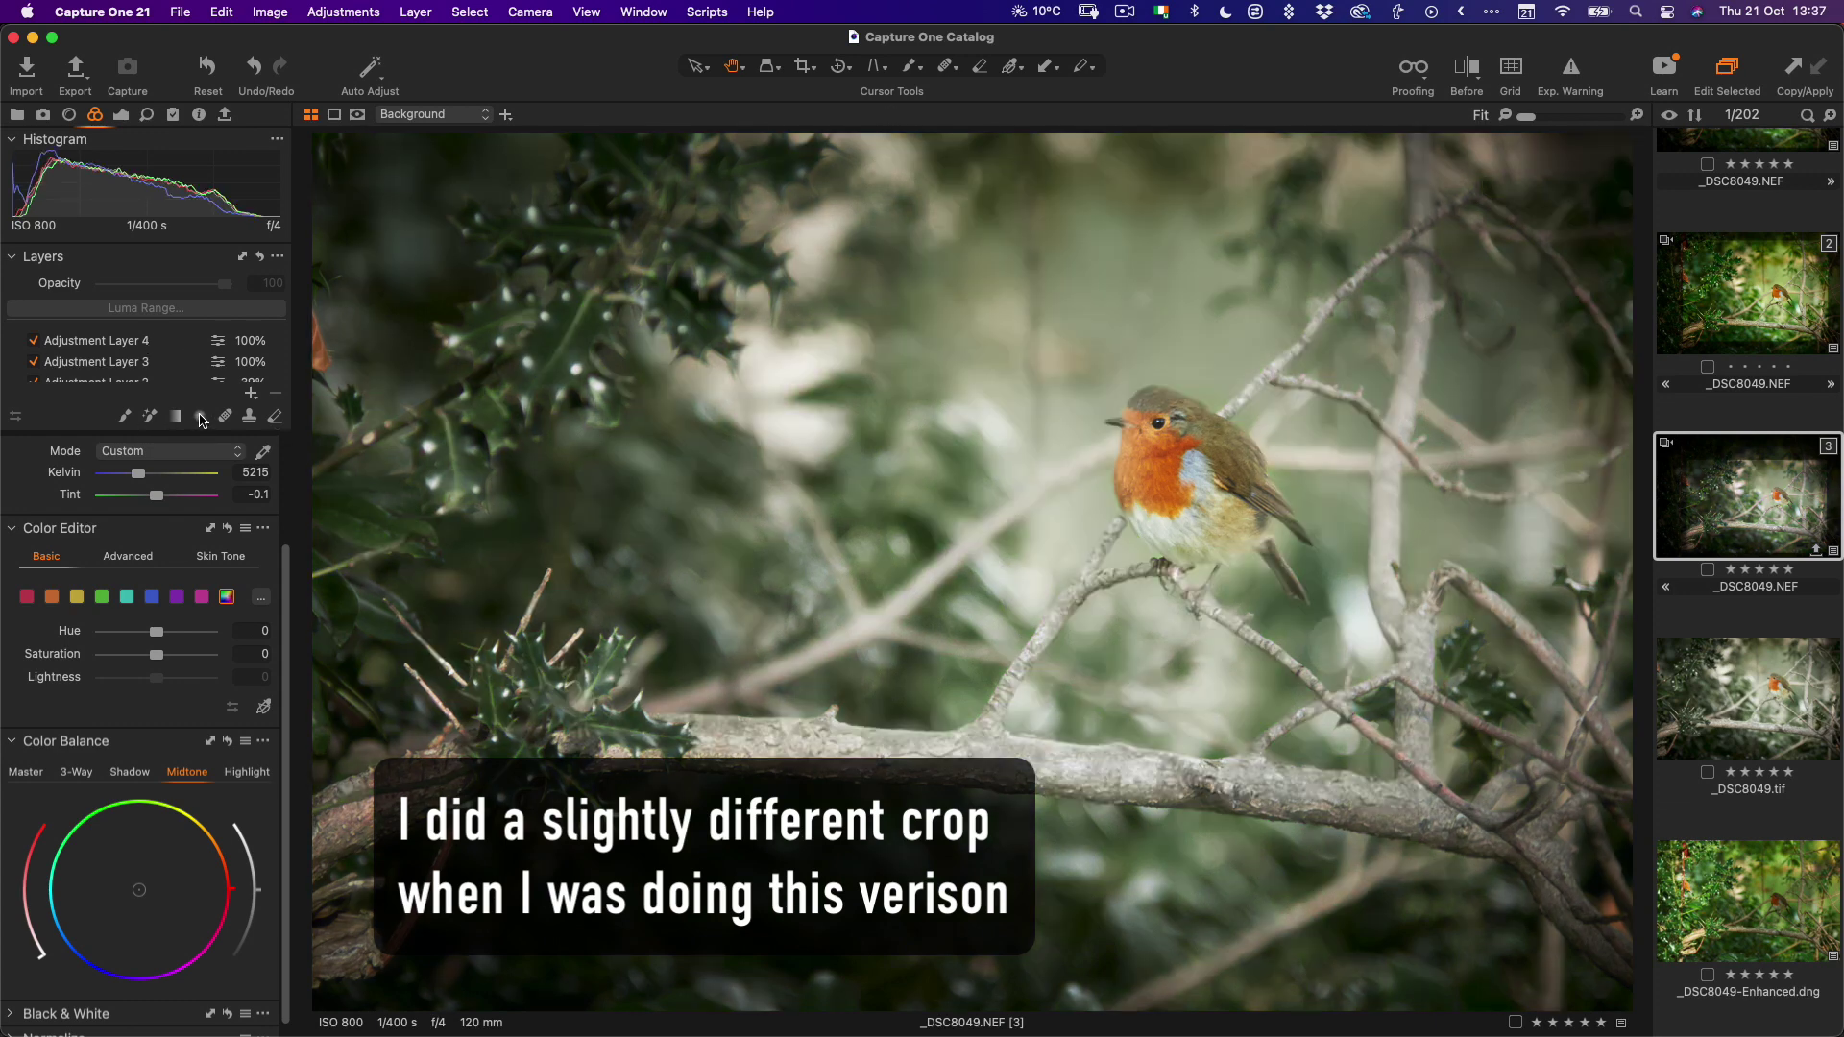
left_click(118, 343)
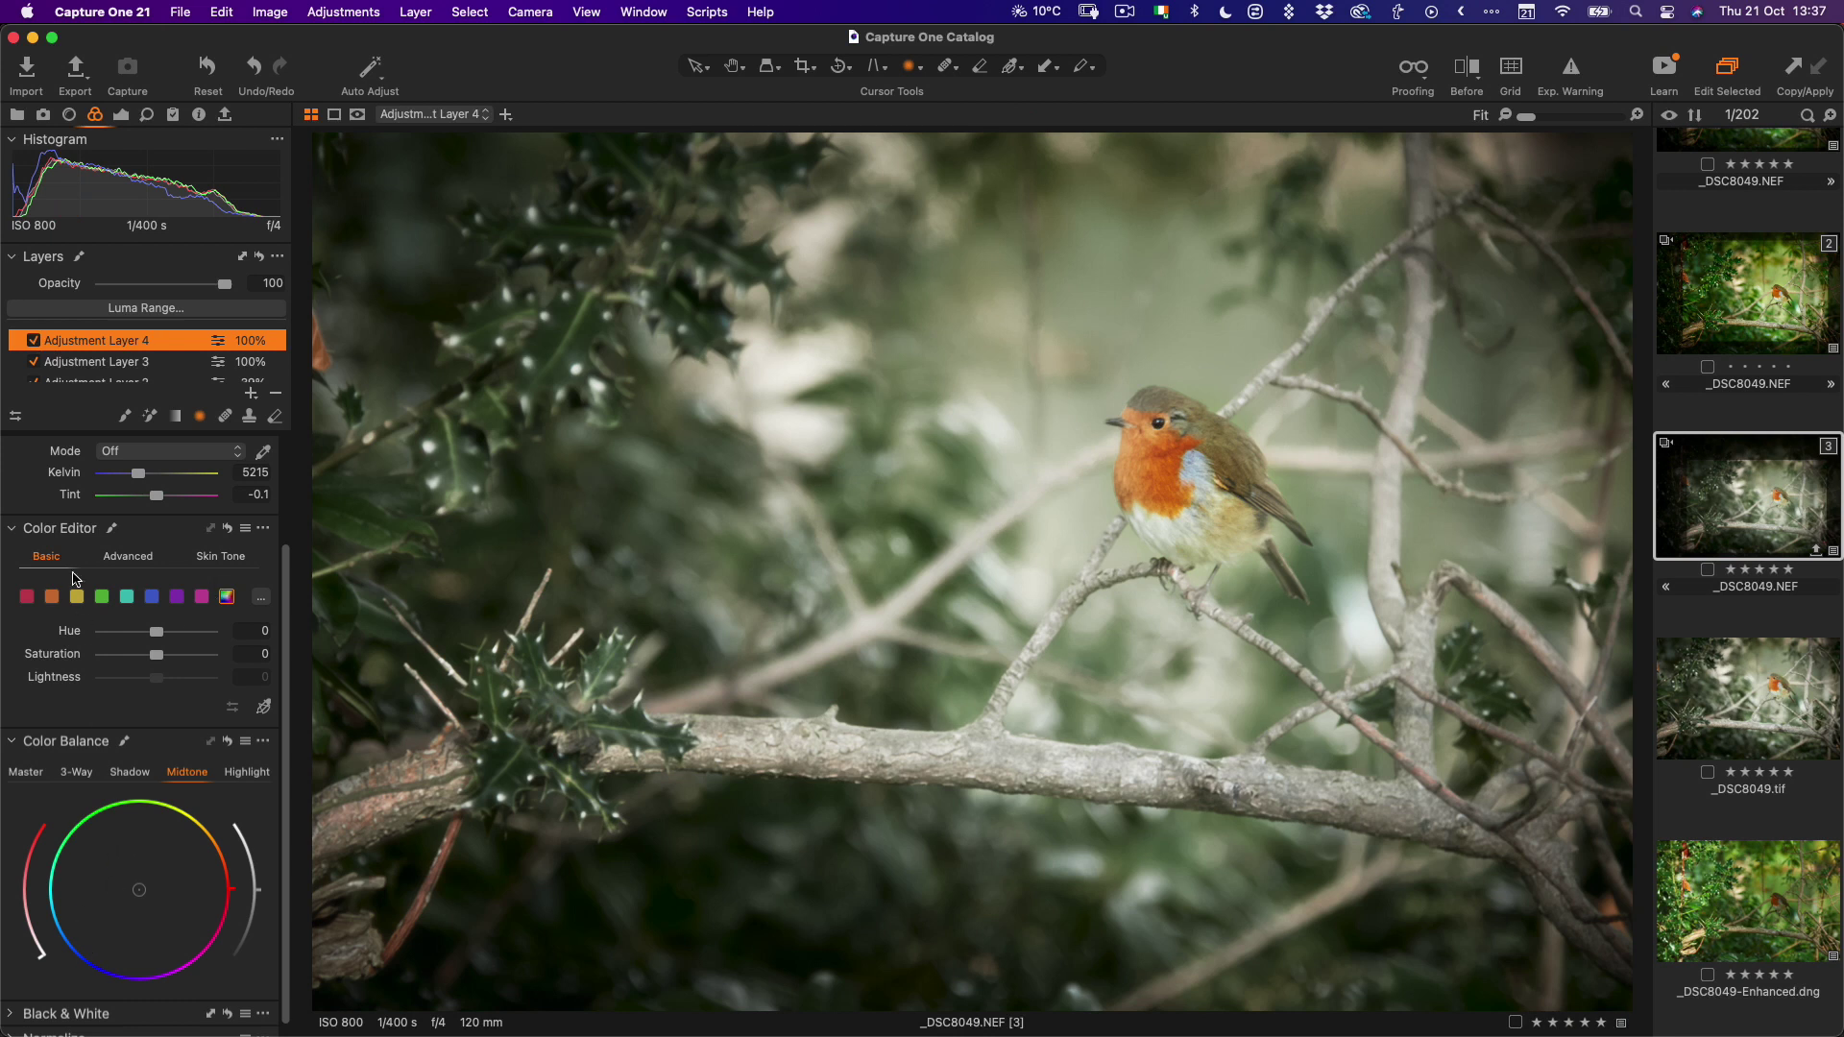
left_click(102, 598)
left_click(120, 115)
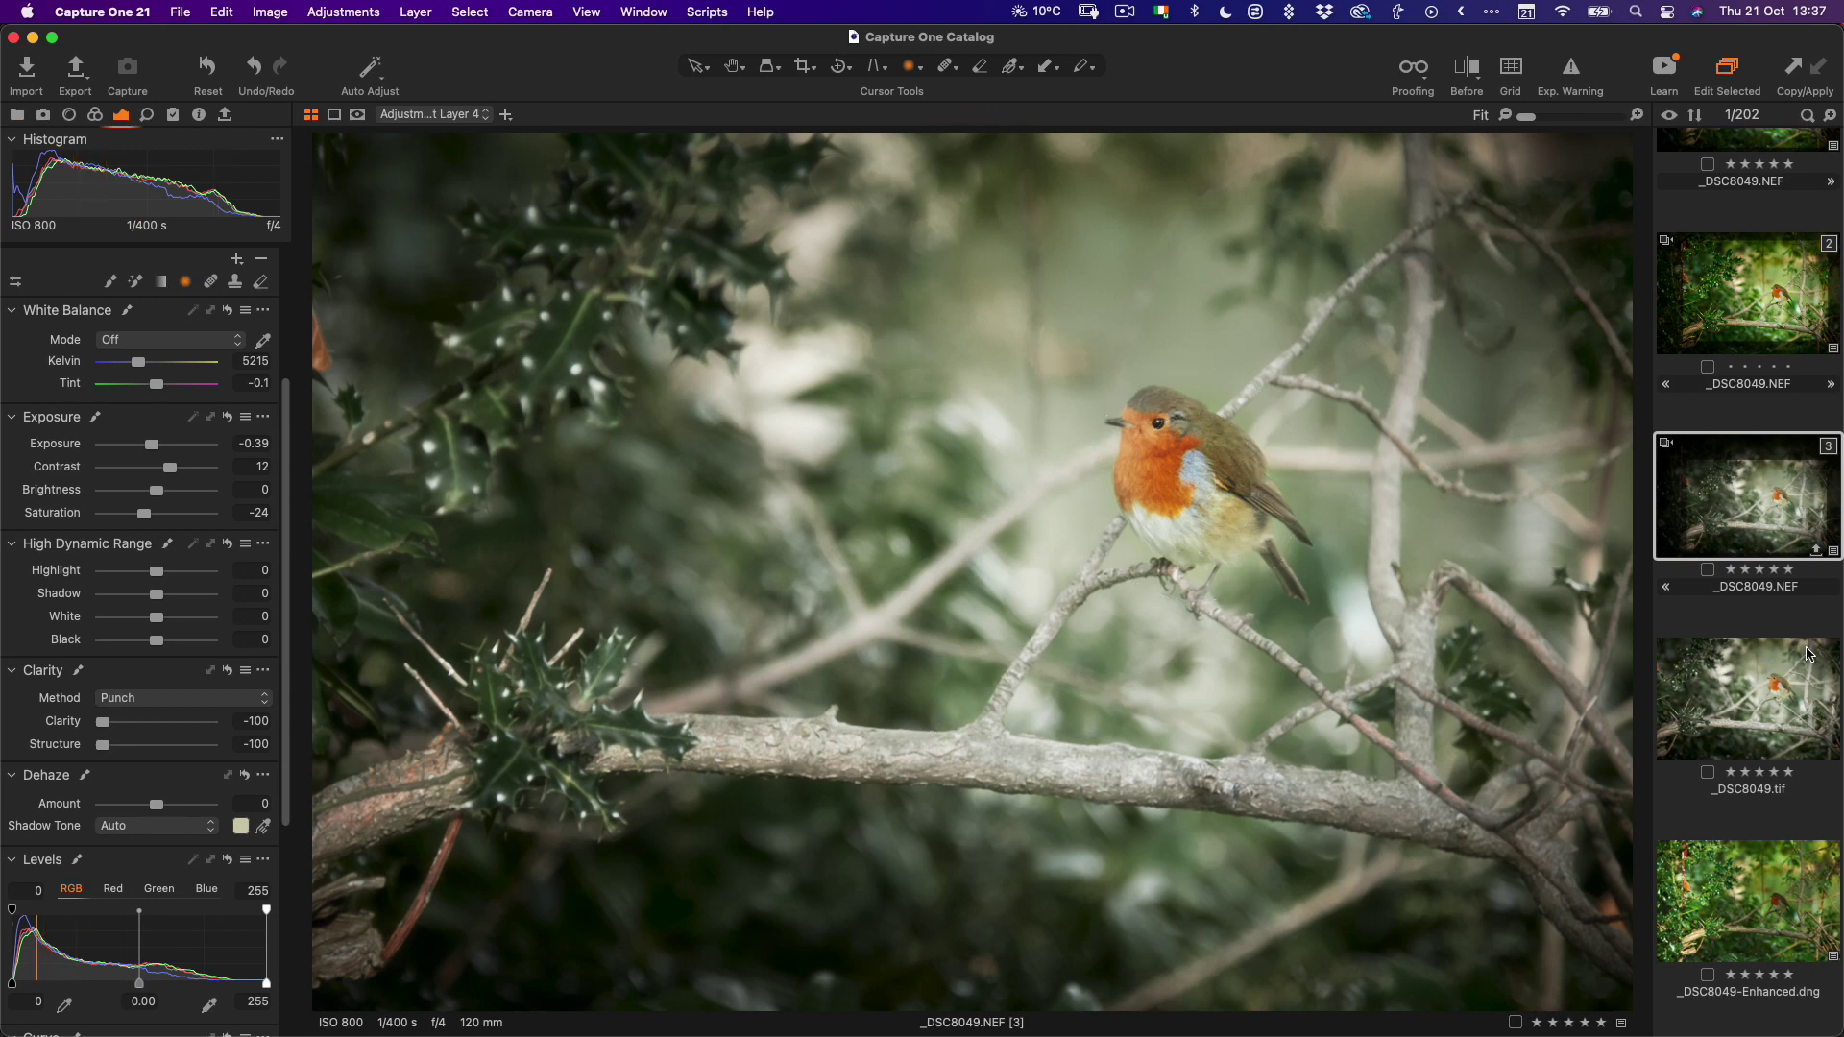
key("super+Tab")
key("super+Tab")
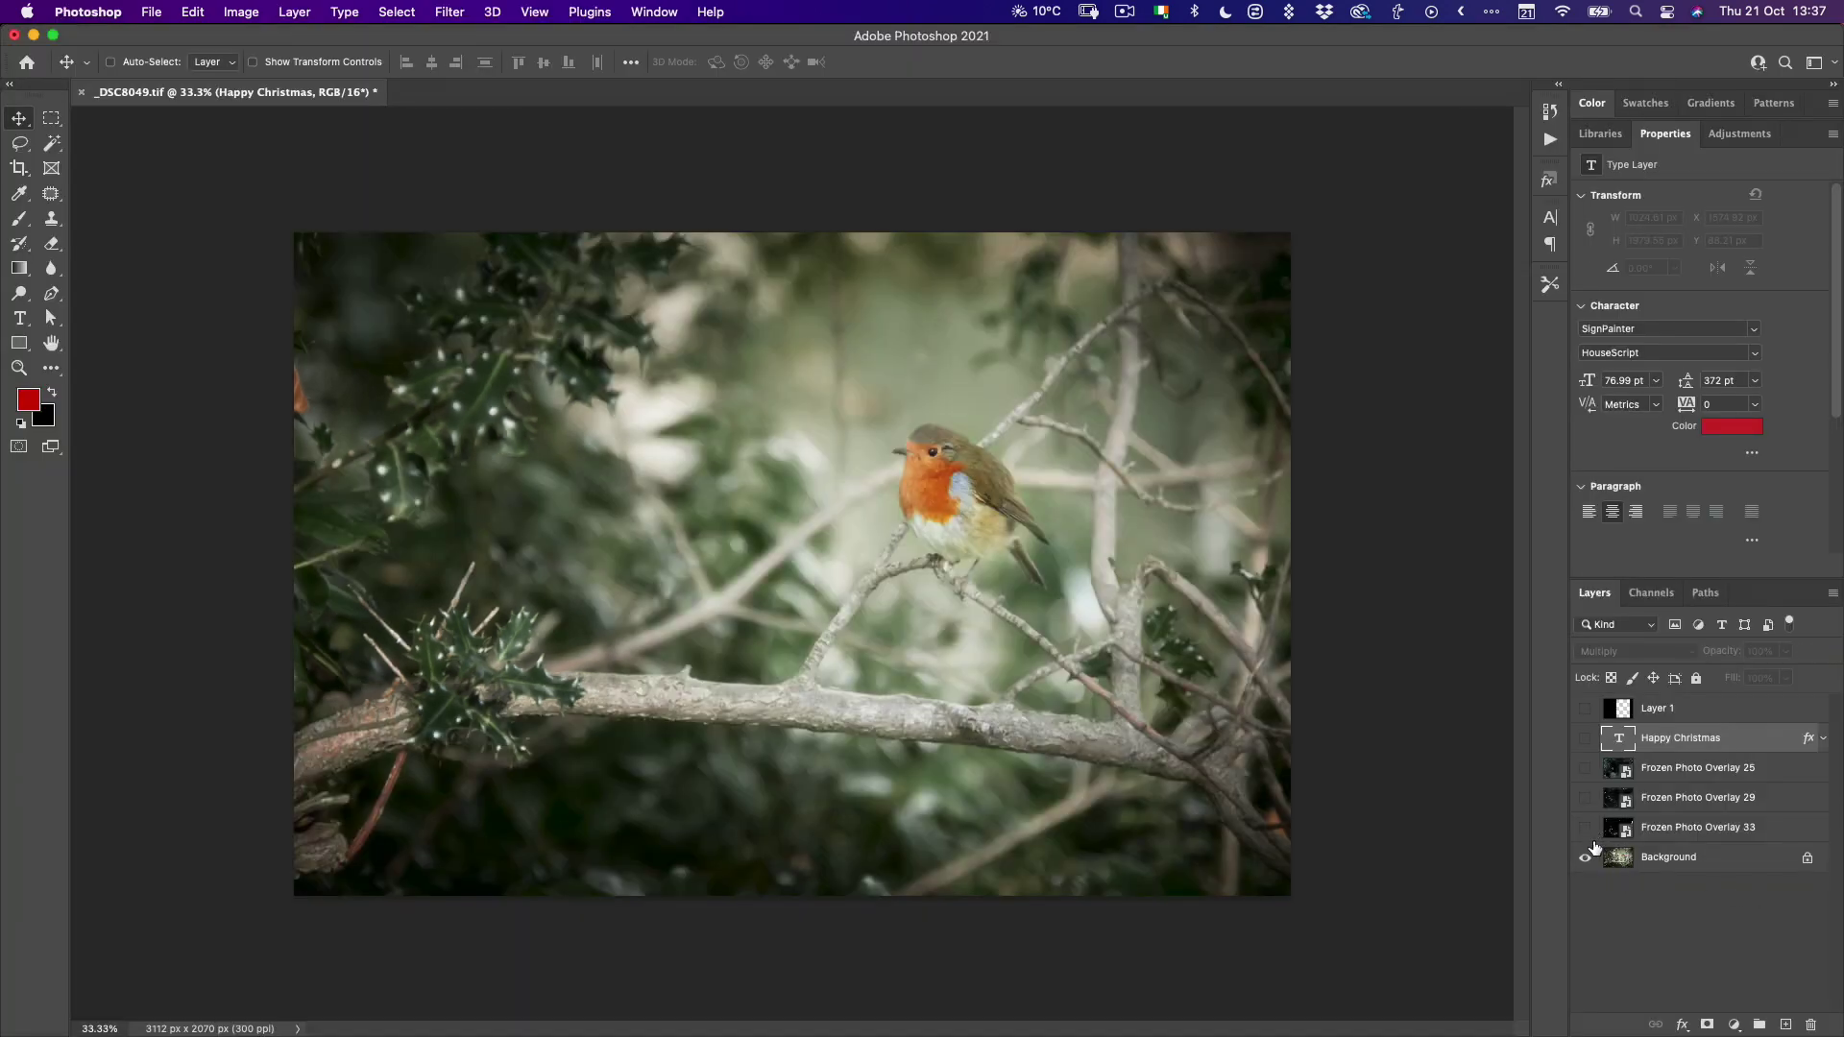
- Show Frozen Photo Overlays 33, 29 and 25, the red Happy Christmas text, and the black frame layer
left_click(1585, 827)
left_click(1584, 798)
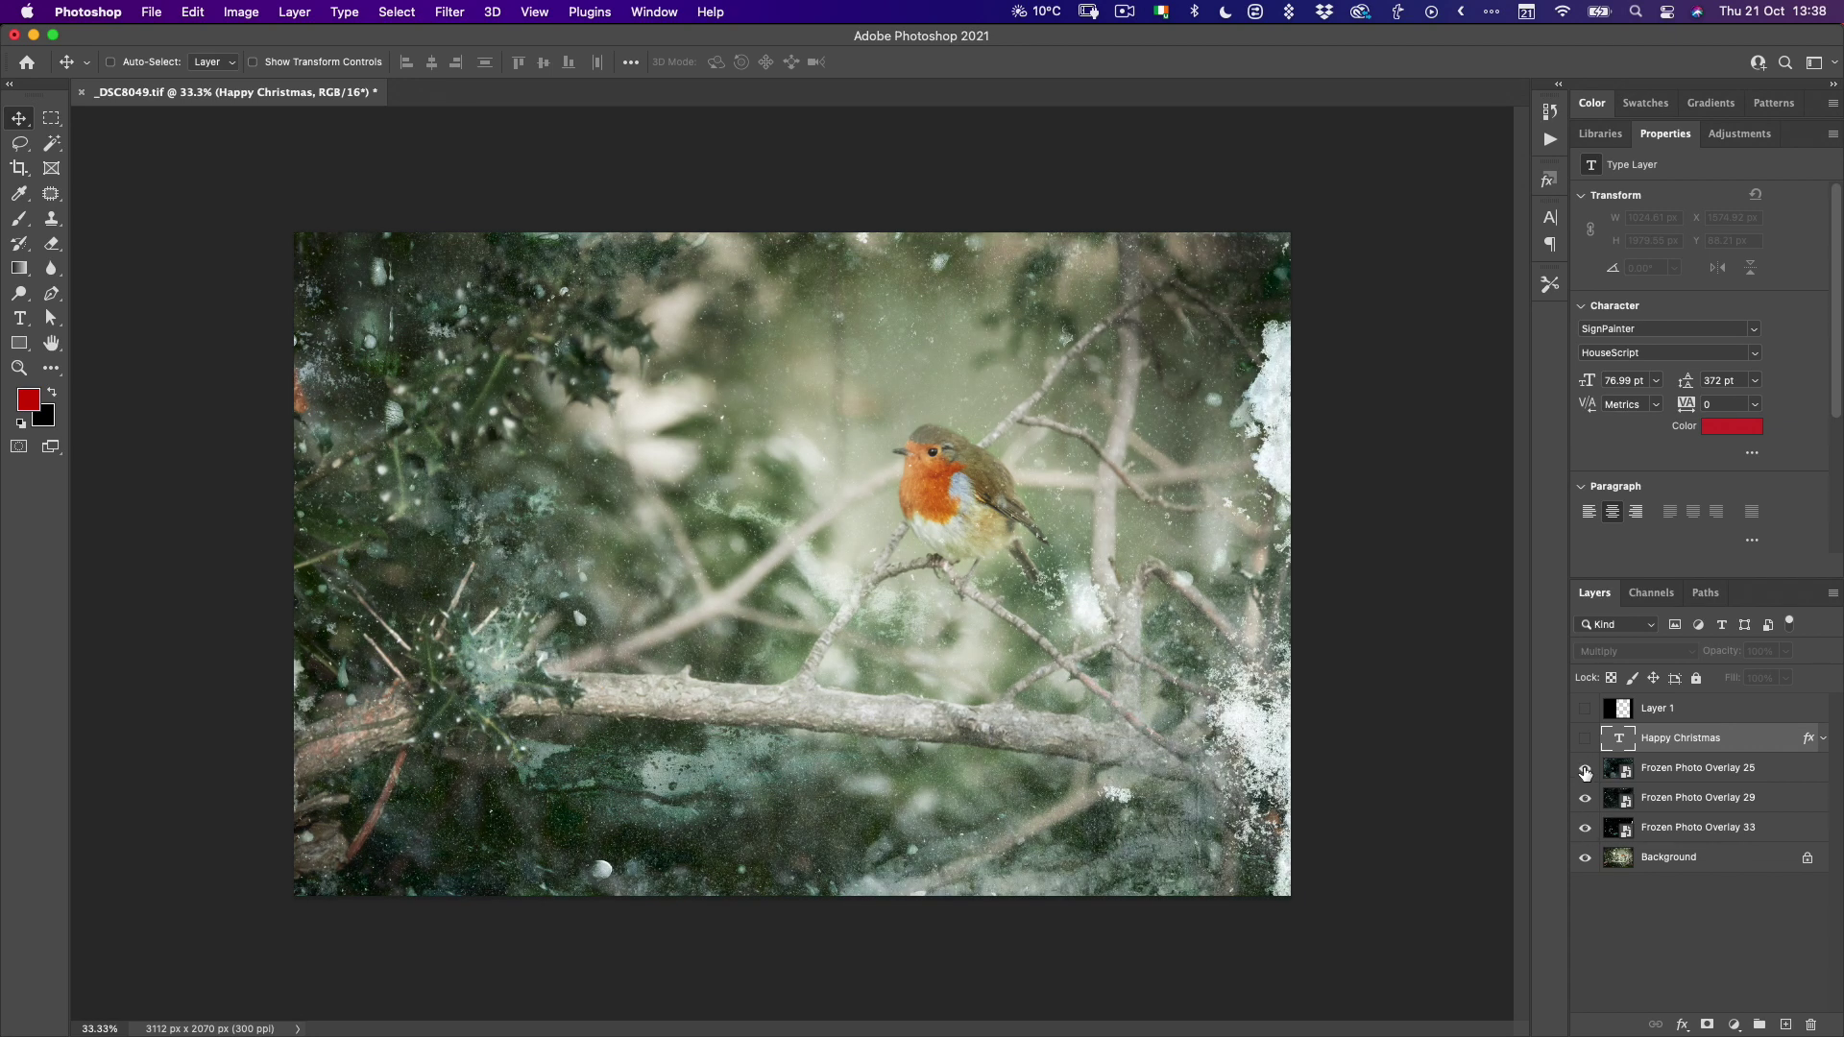
left_click(1584, 768)
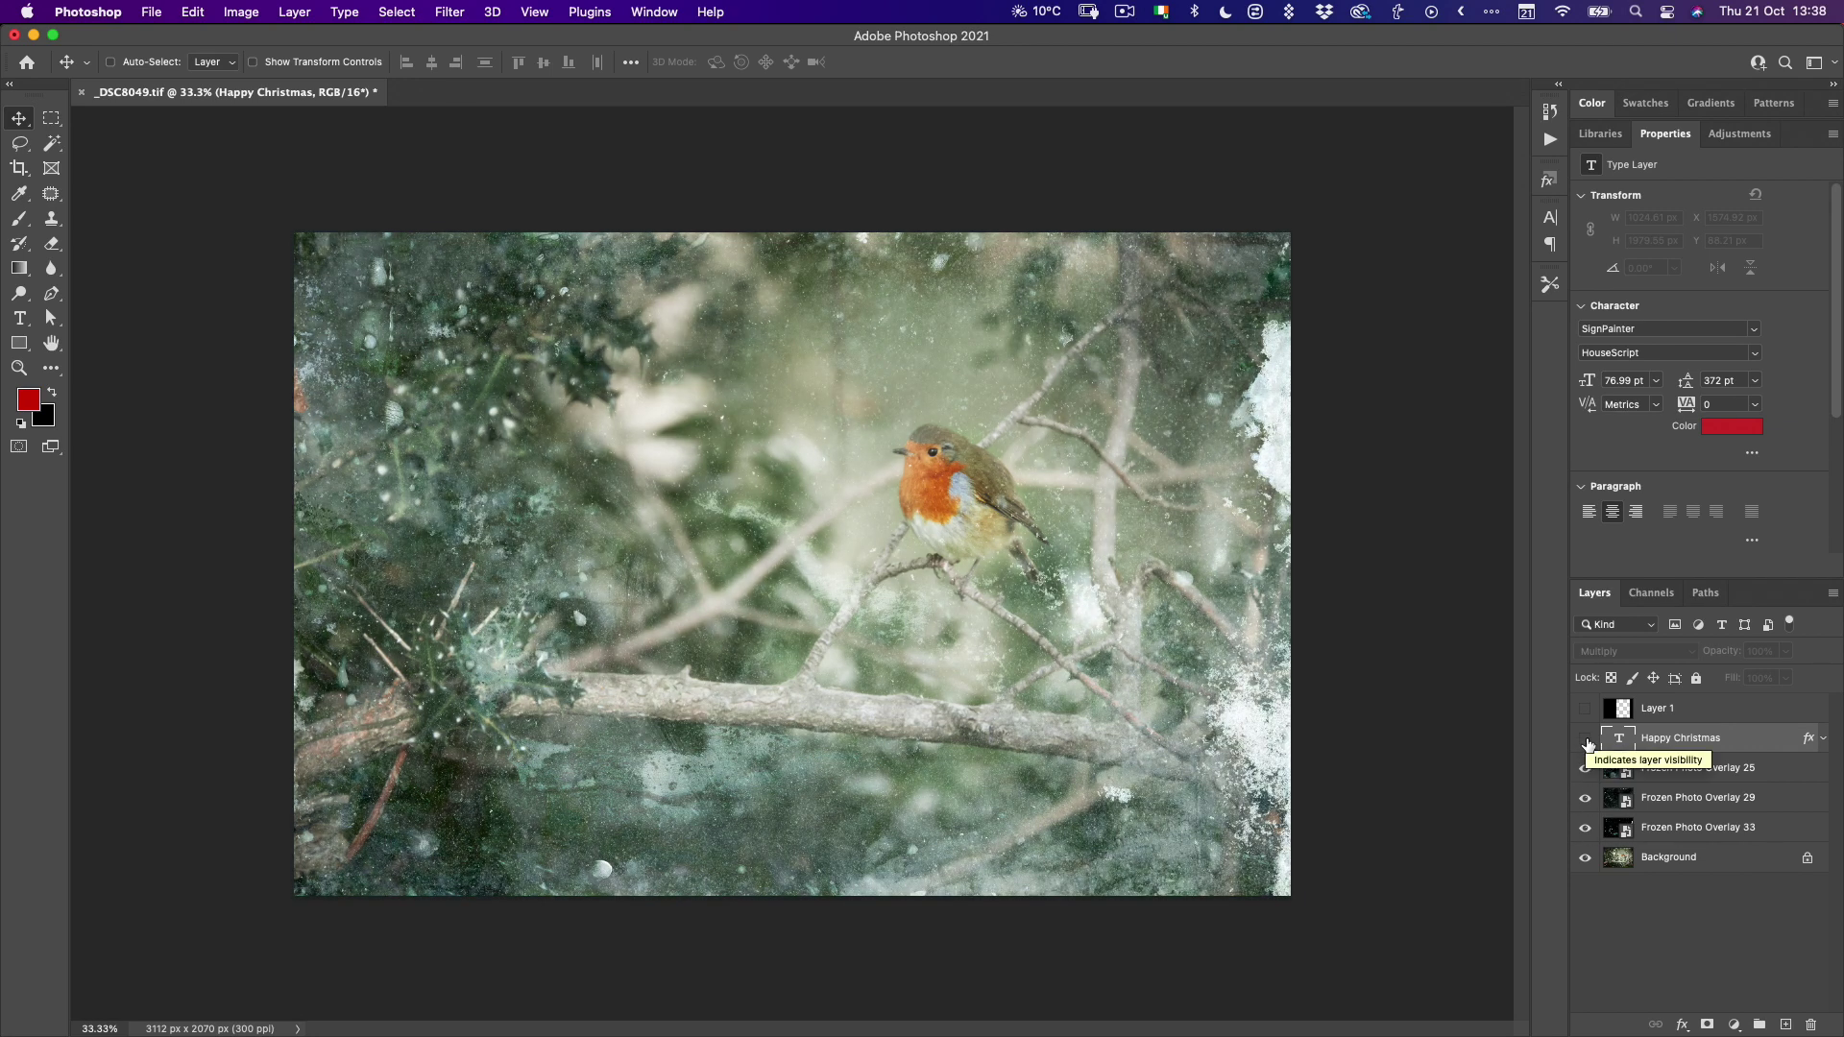
left_click(1585, 738)
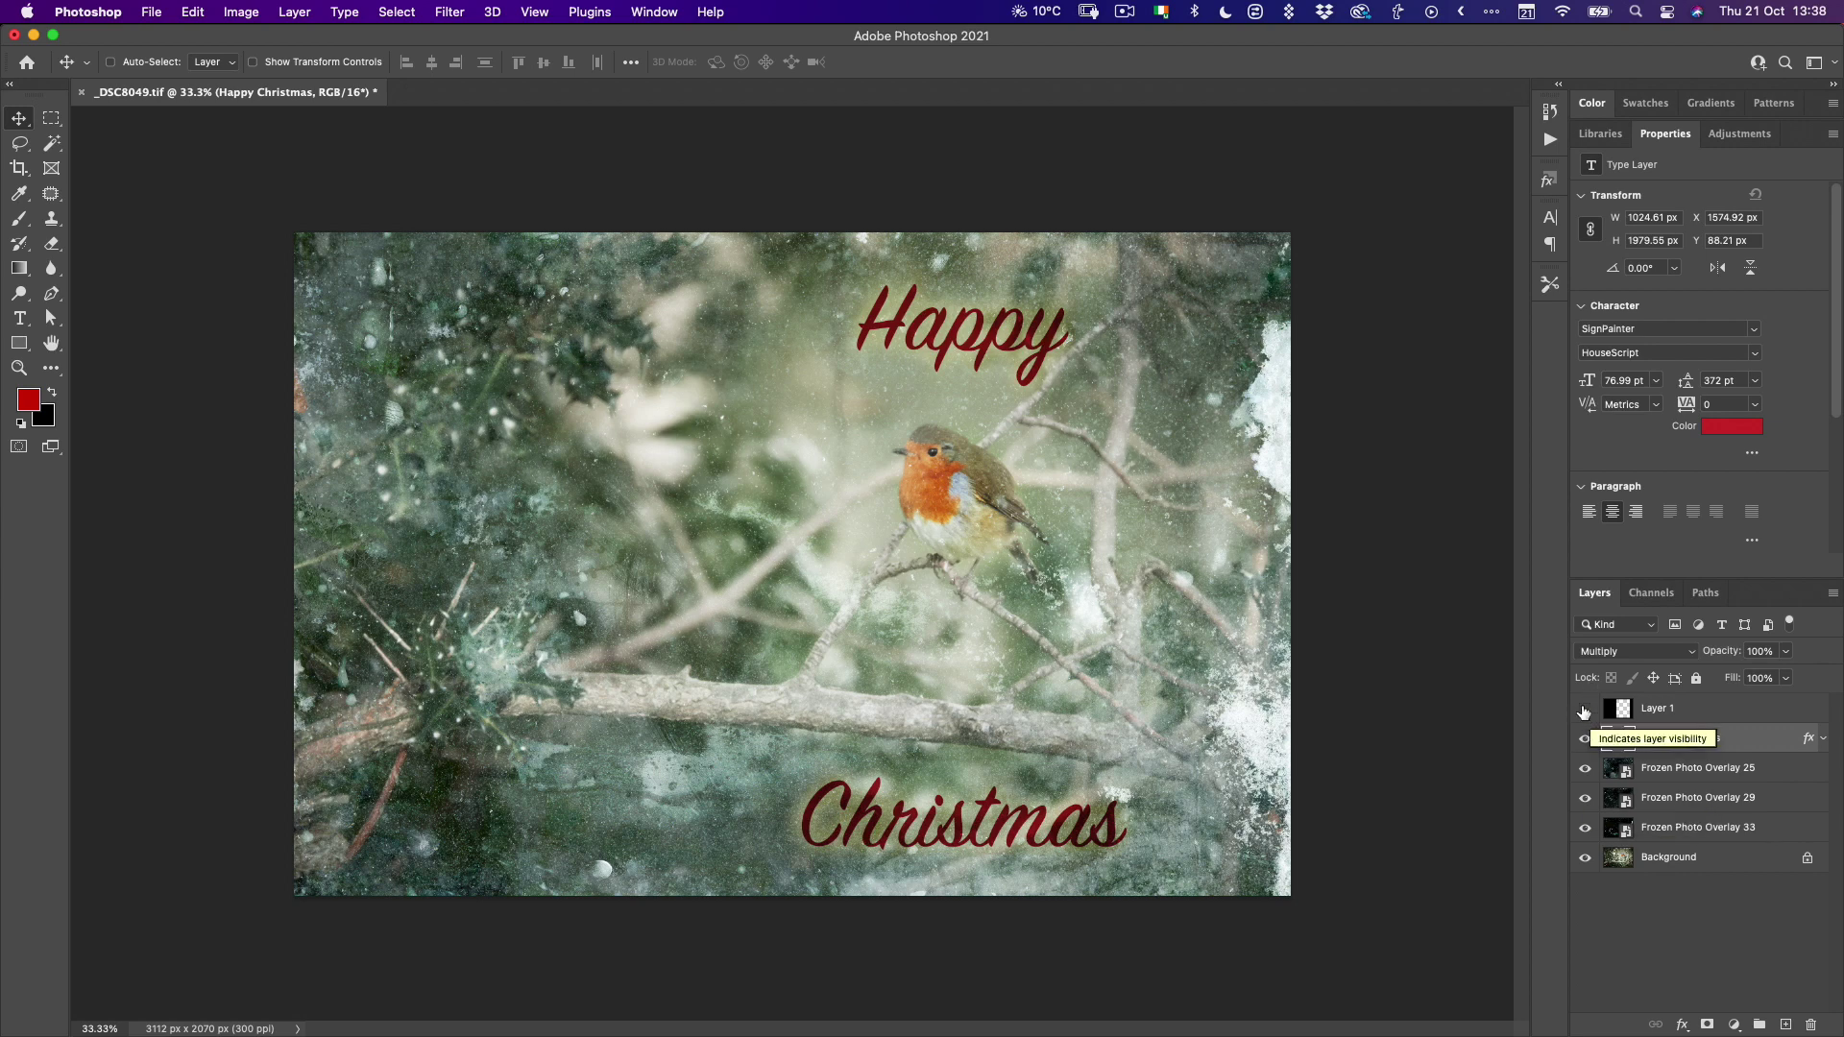
left_click(1584, 709)
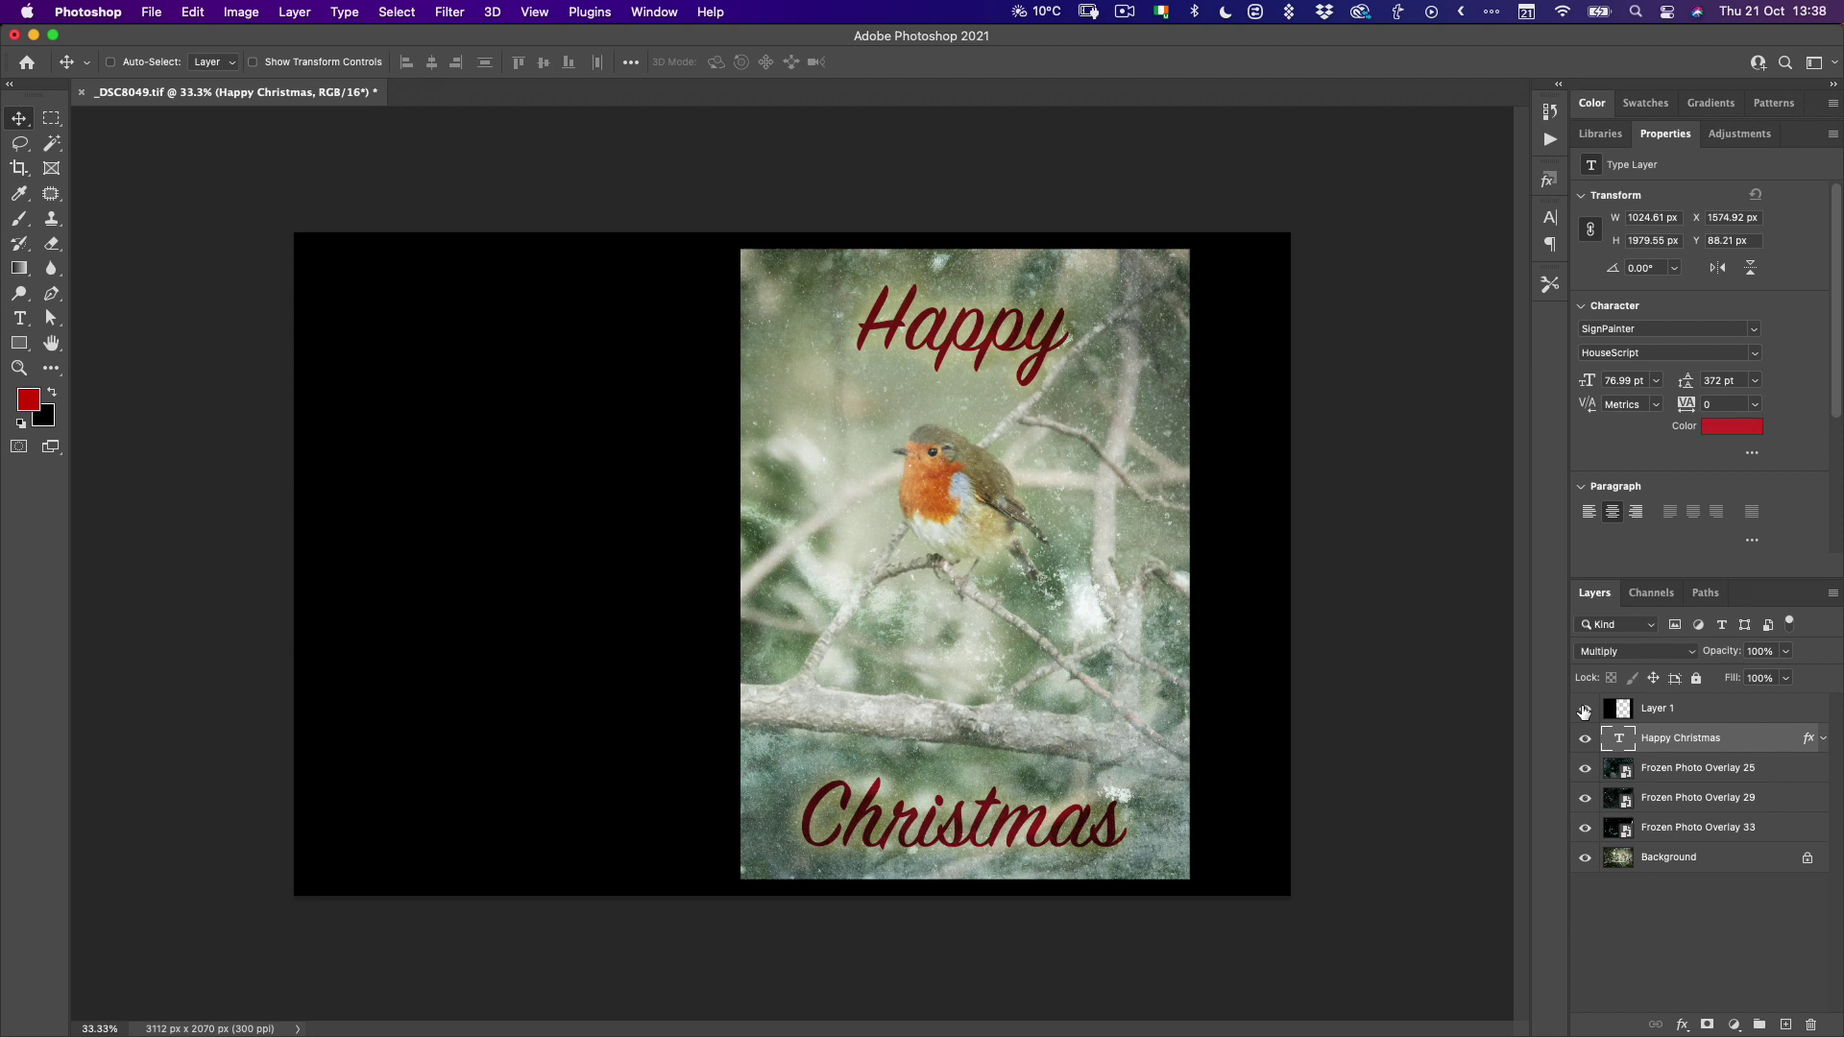
- Switch from Photoshop back to Capture One 21 with Cmd+Tab
key("super+Tab")
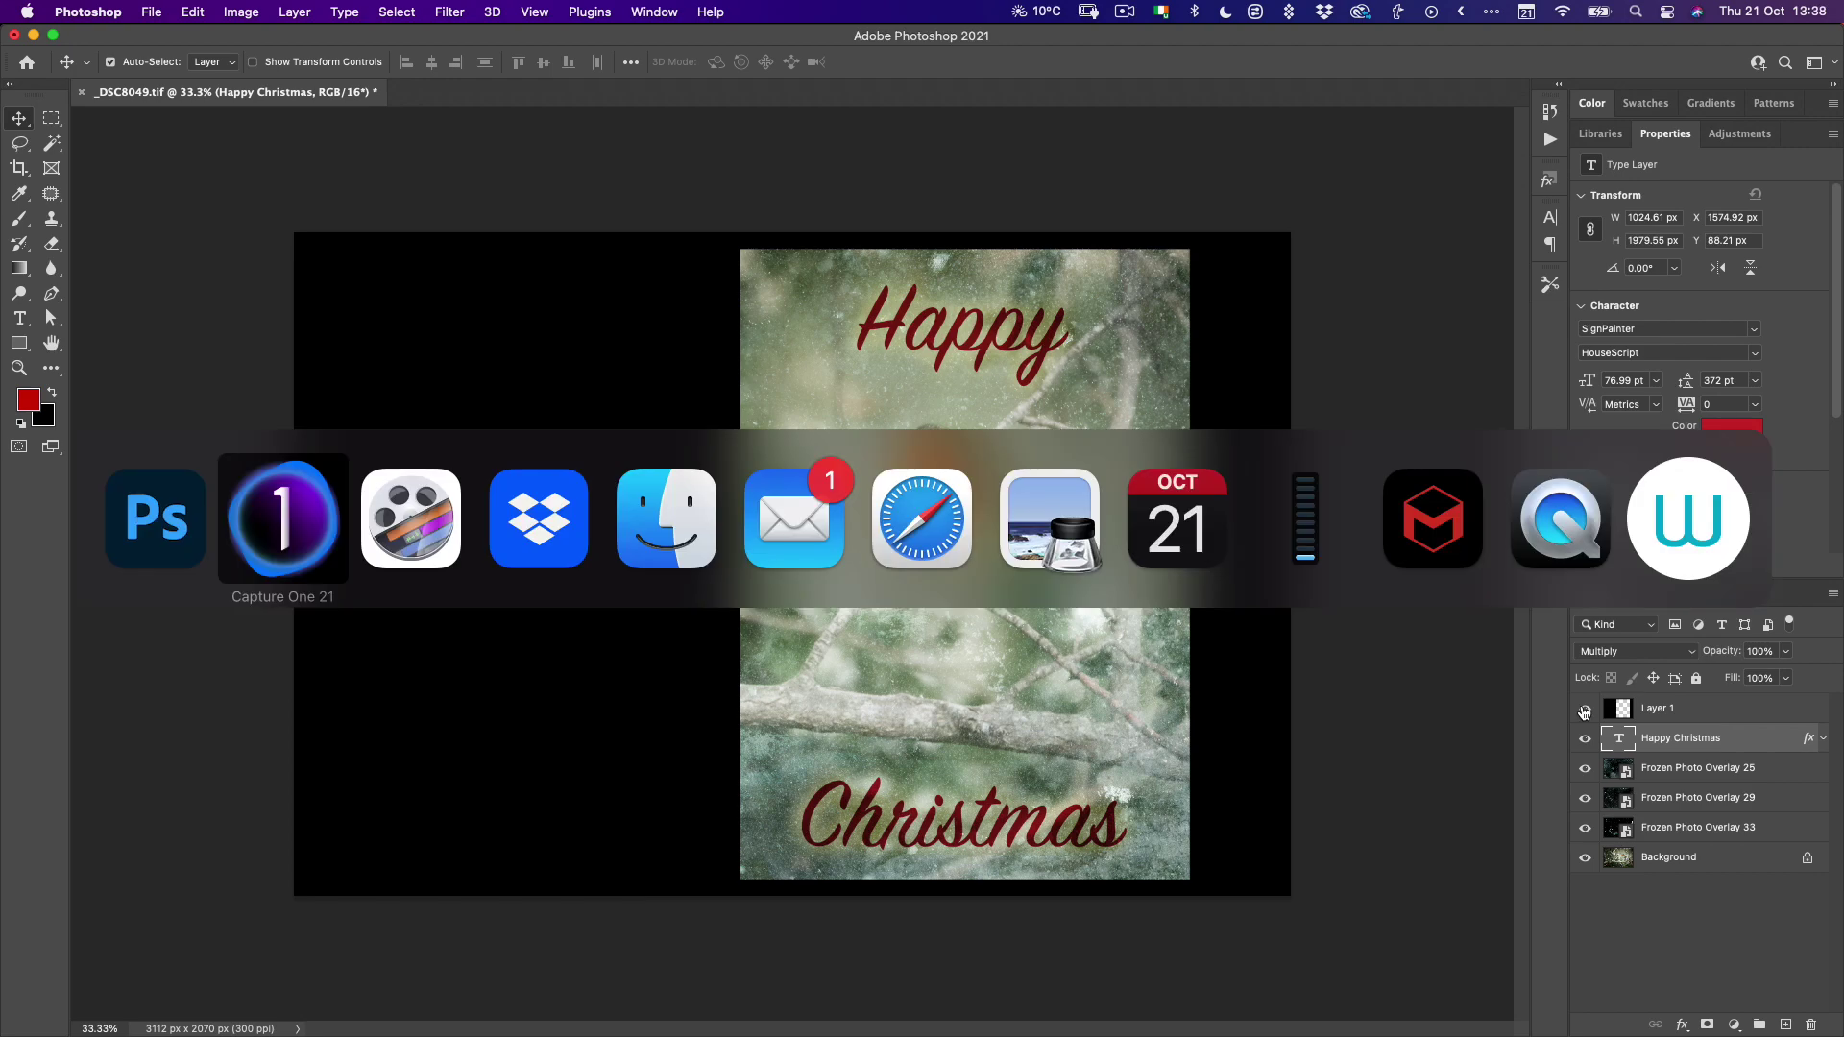